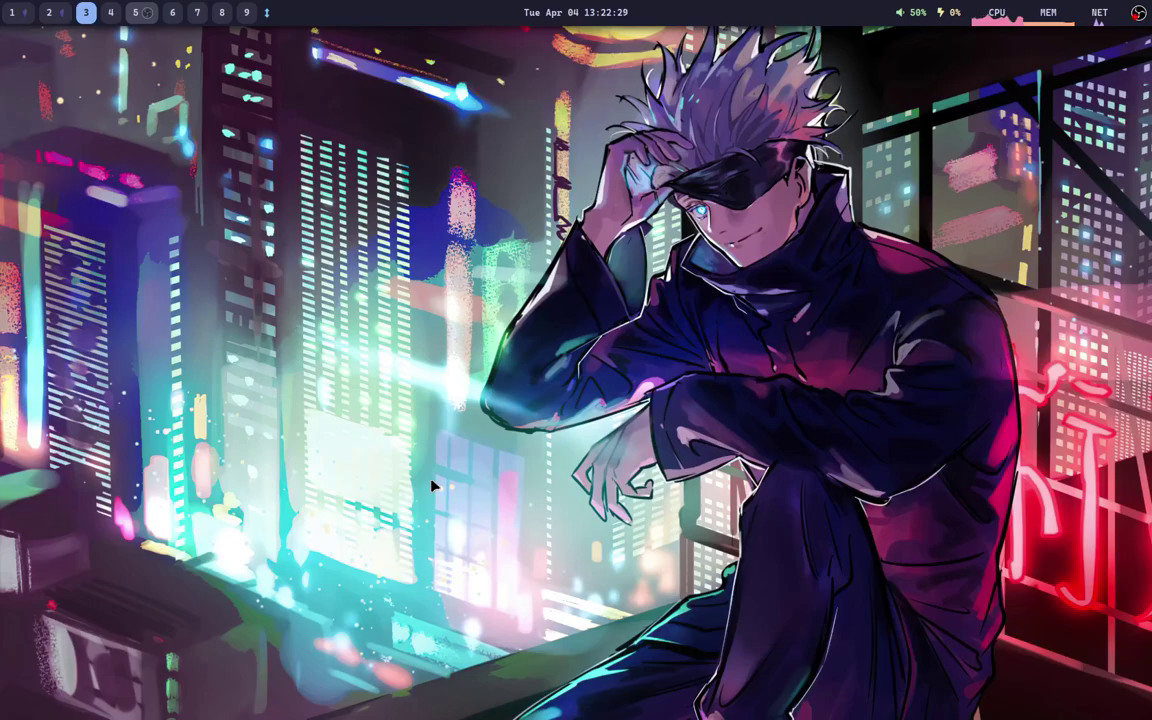
Bring up the physics vault's Diffraction note and scroll down and back up through it
{"action": "key", "text": "super+1"}
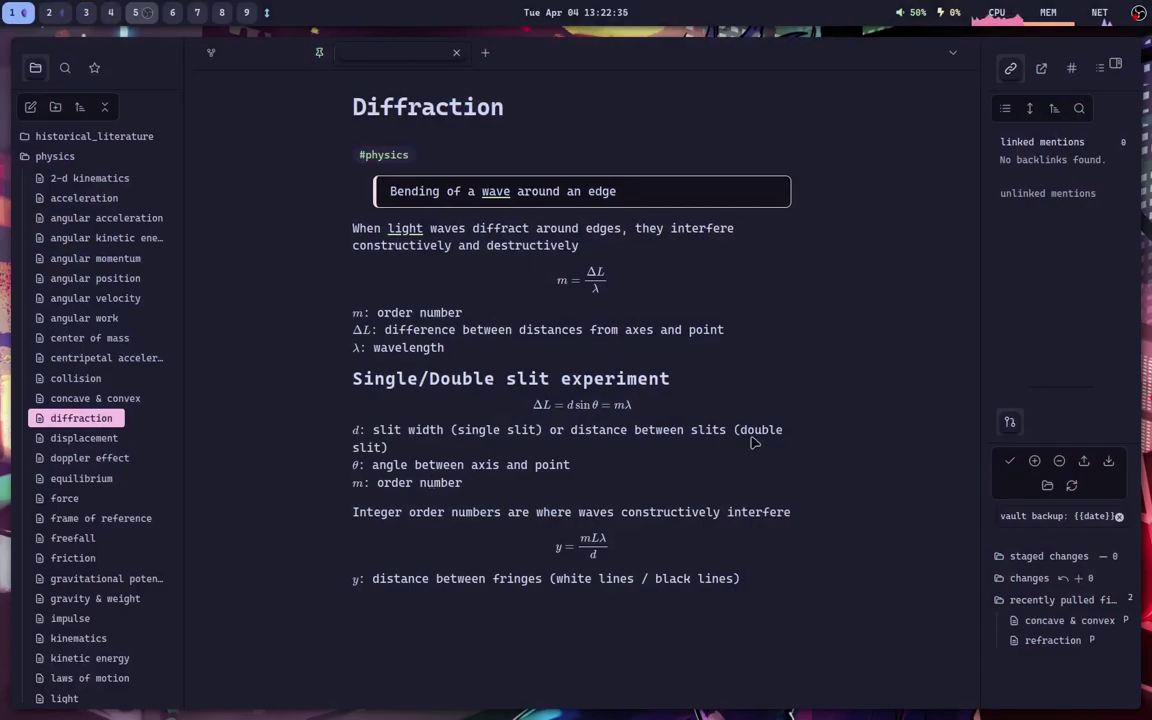
{"action": "left_click_drag", "start_coordinate": [366, 107], "coordinate": [504, 107]}
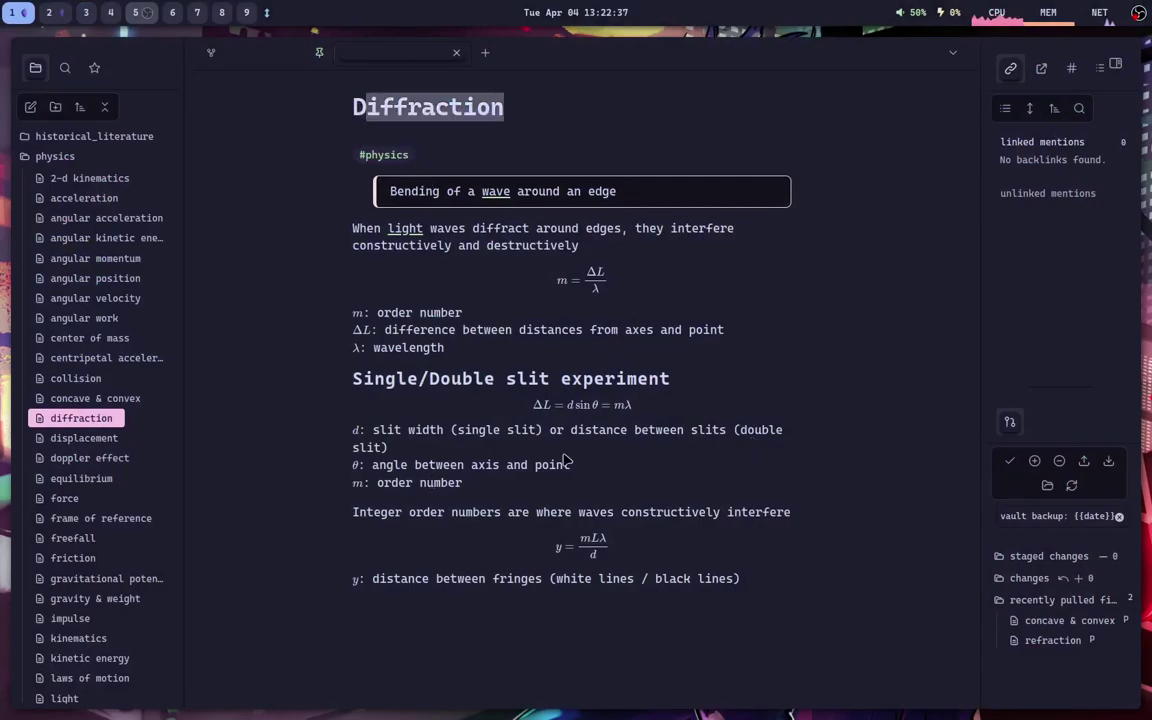
{"action": "left_click", "coordinate": [430, 218]}
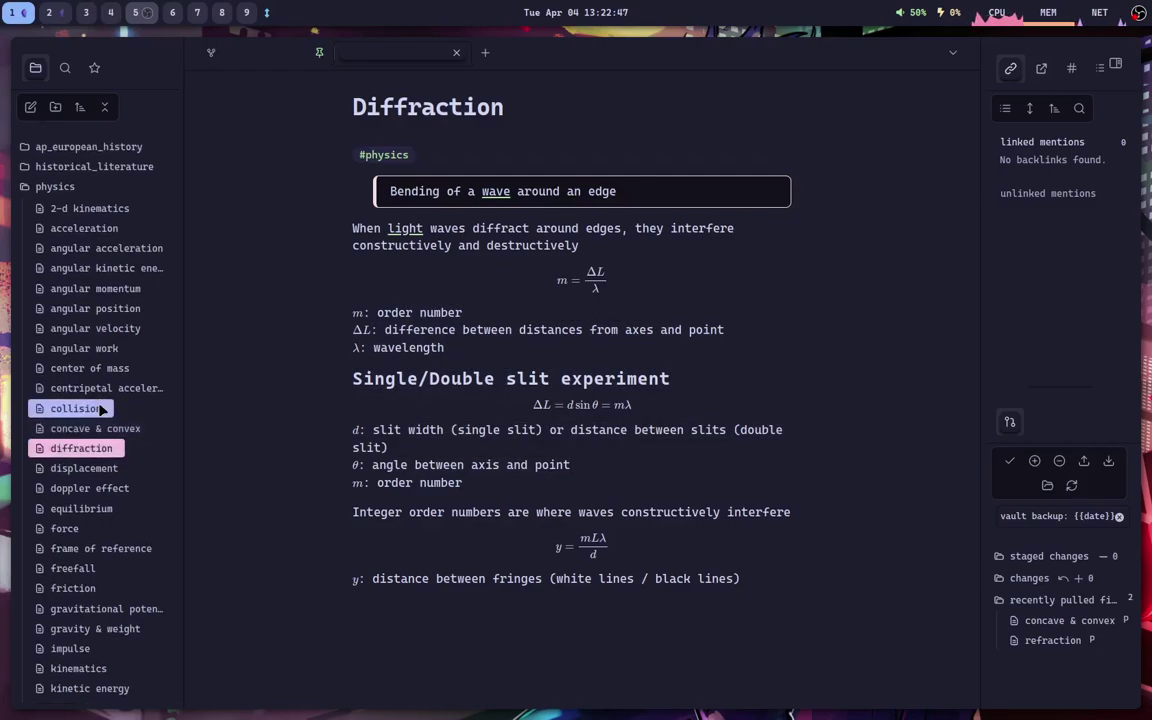
{"action": "scroll", "coordinate": [100, 408], "scroll_direction": "down", "scroll_amount": 3}
{"action": "scroll", "coordinate": [100, 408], "scroll_direction": "down", "scroll_amount": 3}
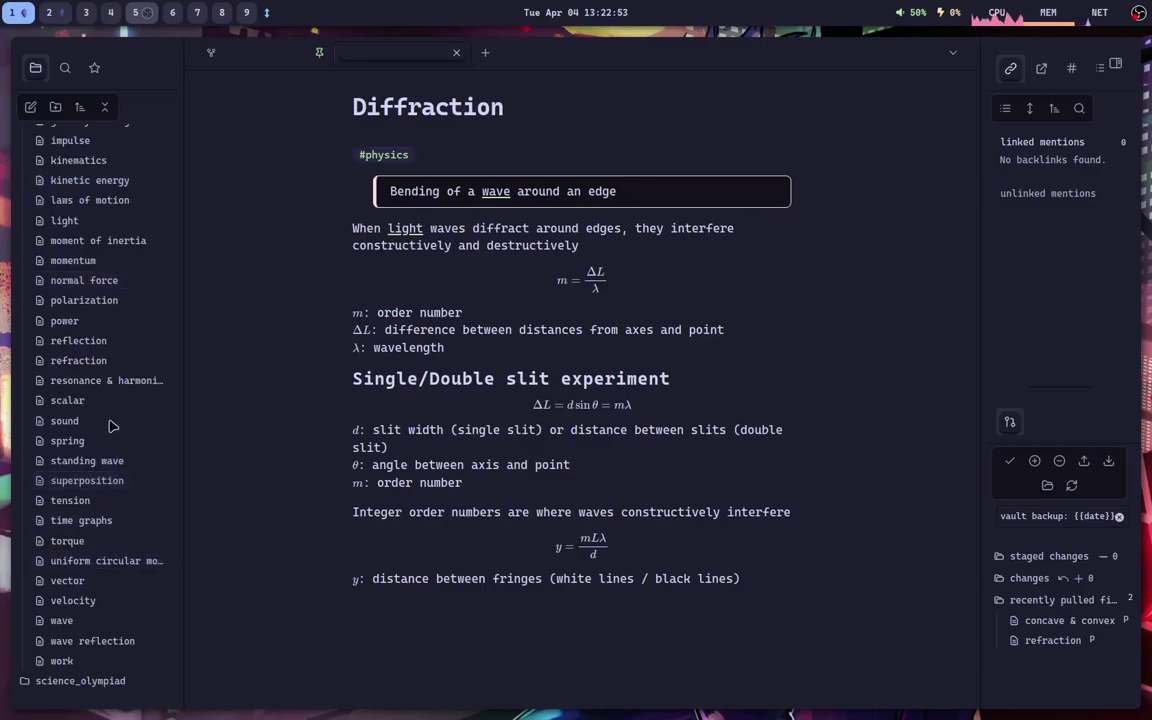
{"action": "scroll", "coordinate": [113, 426], "scroll_direction": "up", "scroll_amount": 4}
{"action": "scroll", "coordinate": [113, 426], "scroll_direction": "up", "scroll_amount": 4}
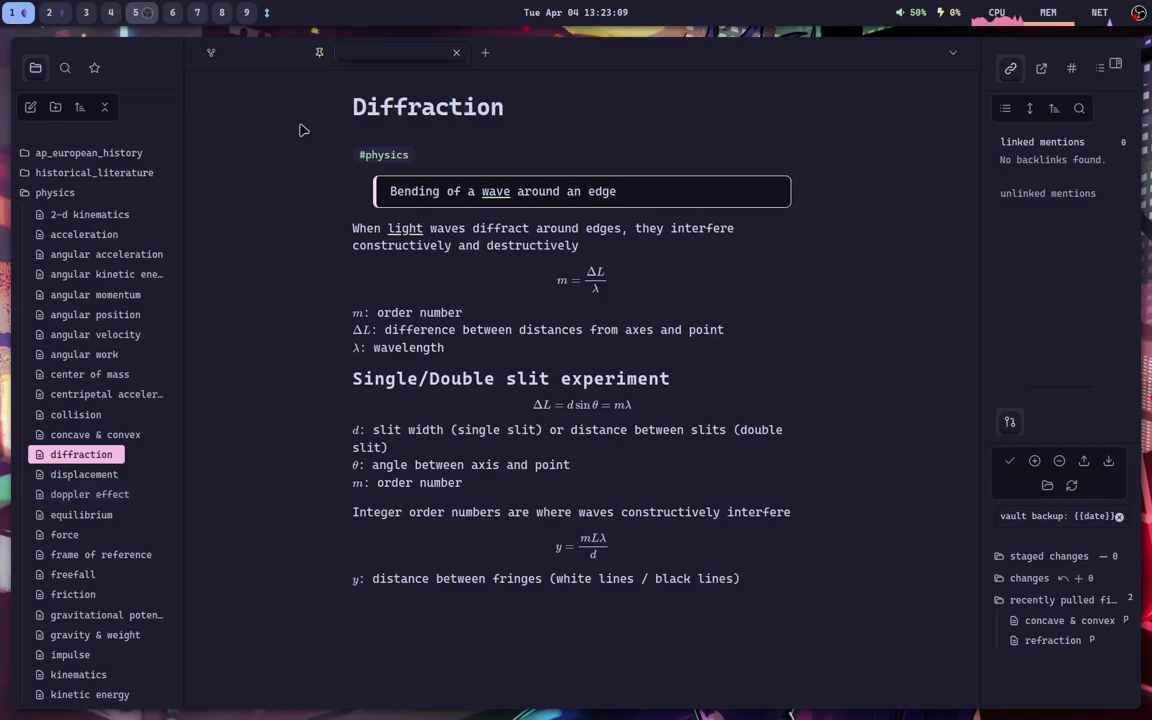
Open the Force note from the physics graph, then return to the graph
{"action": "left_click", "coordinate": [265, 62]}
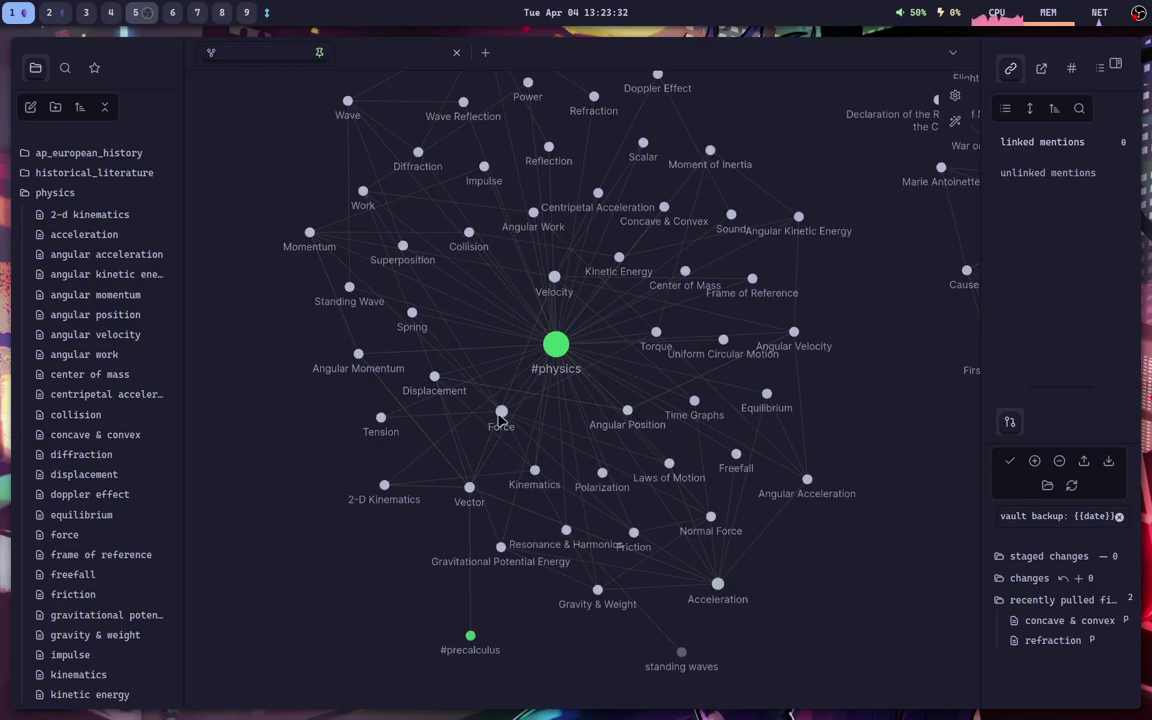
{"action": "left_click", "coordinate": [501, 412]}
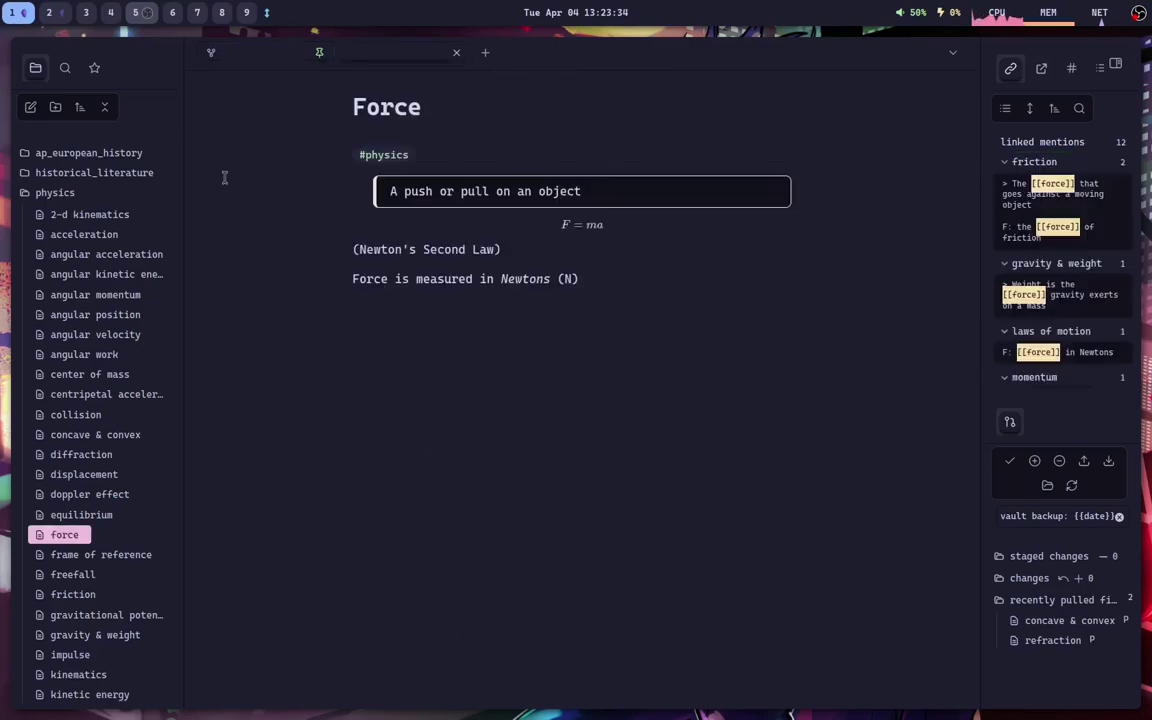
{"action": "left_click", "coordinate": [240, 52]}
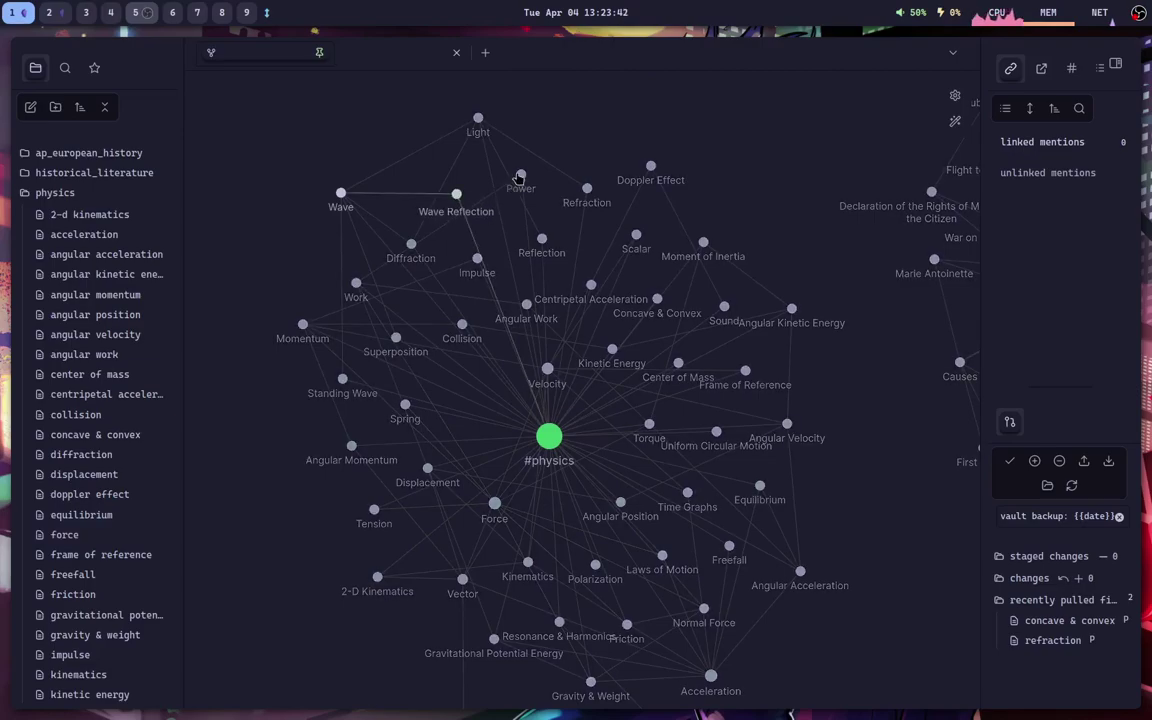
Open Doppler Effect from the graph and follow its sound link to the Sound note
{"action": "left_click", "coordinate": [651, 168]}
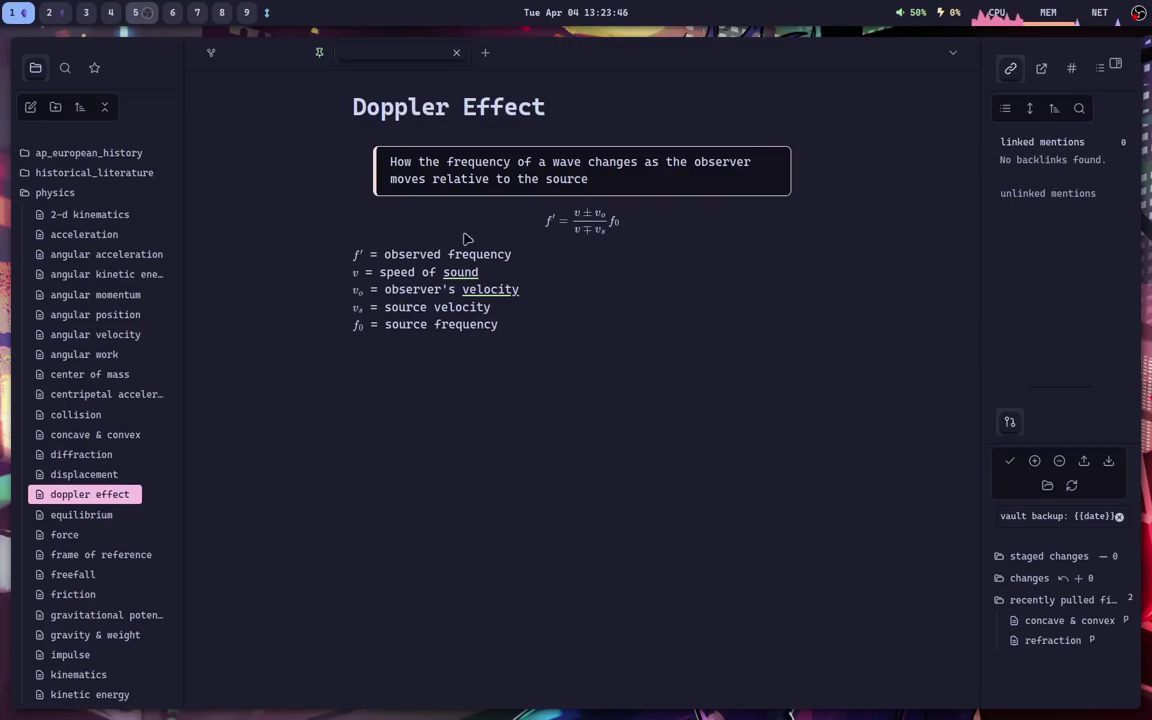
{"action": "left_click_drag", "start_coordinate": [389, 264], "coordinate": [458, 324]}
{"action": "left_click", "coordinate": [517, 291]}
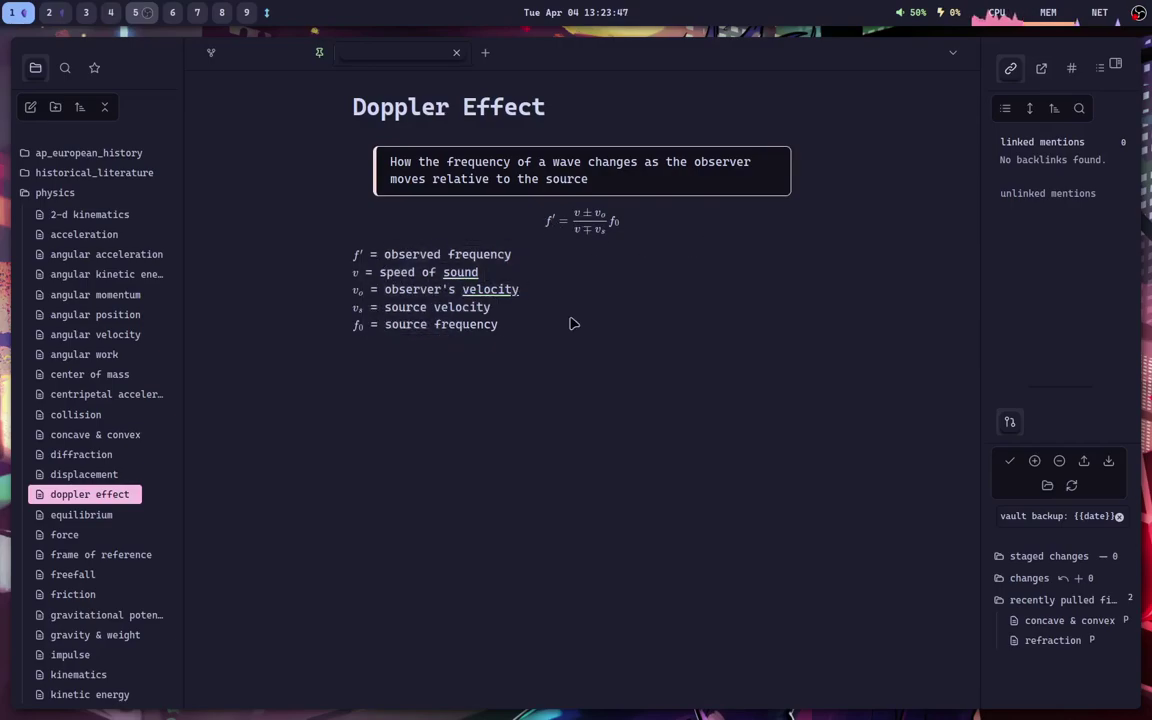
{"action": "left_click", "coordinate": [459, 274]}
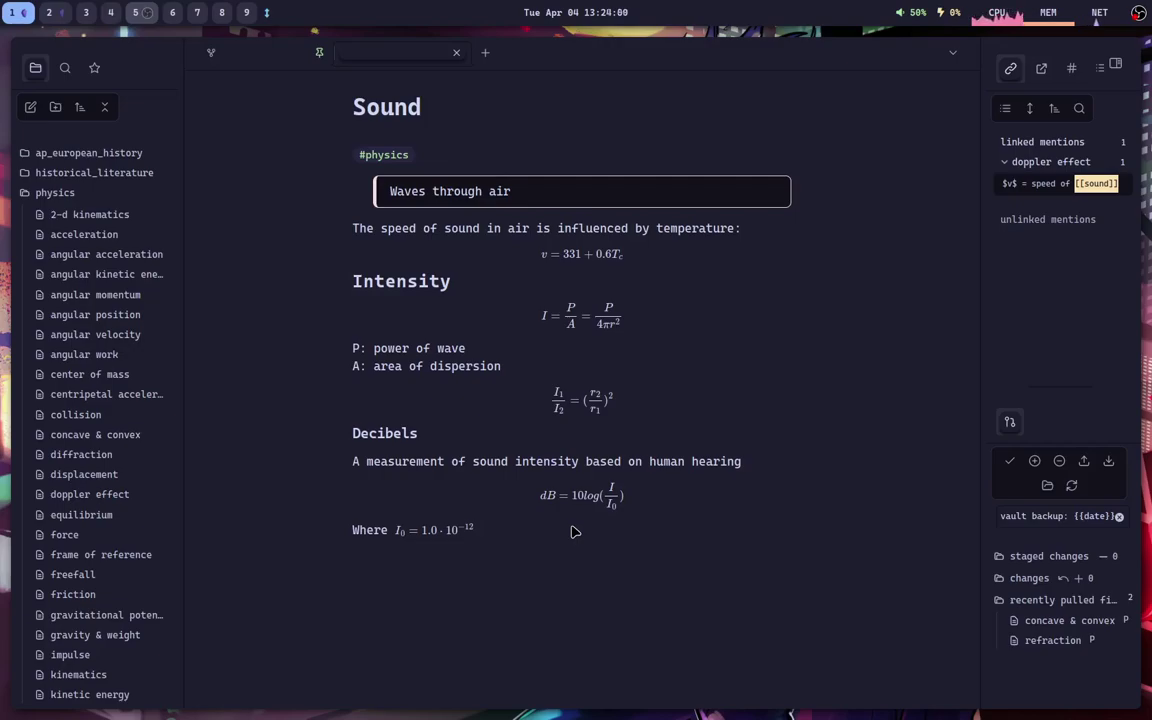
In the vault chooser, start a new local vault named YouTube
{"action": "key", "text": "super+2"}
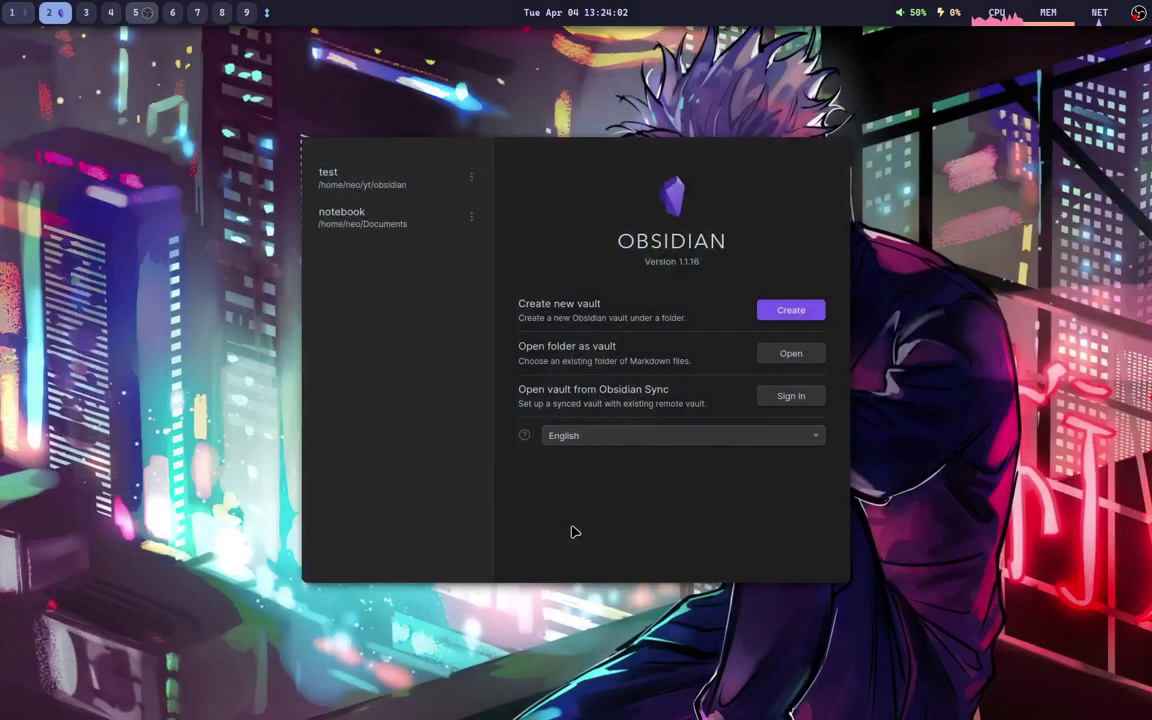
{"action": "left_click", "coordinate": [790, 311]}
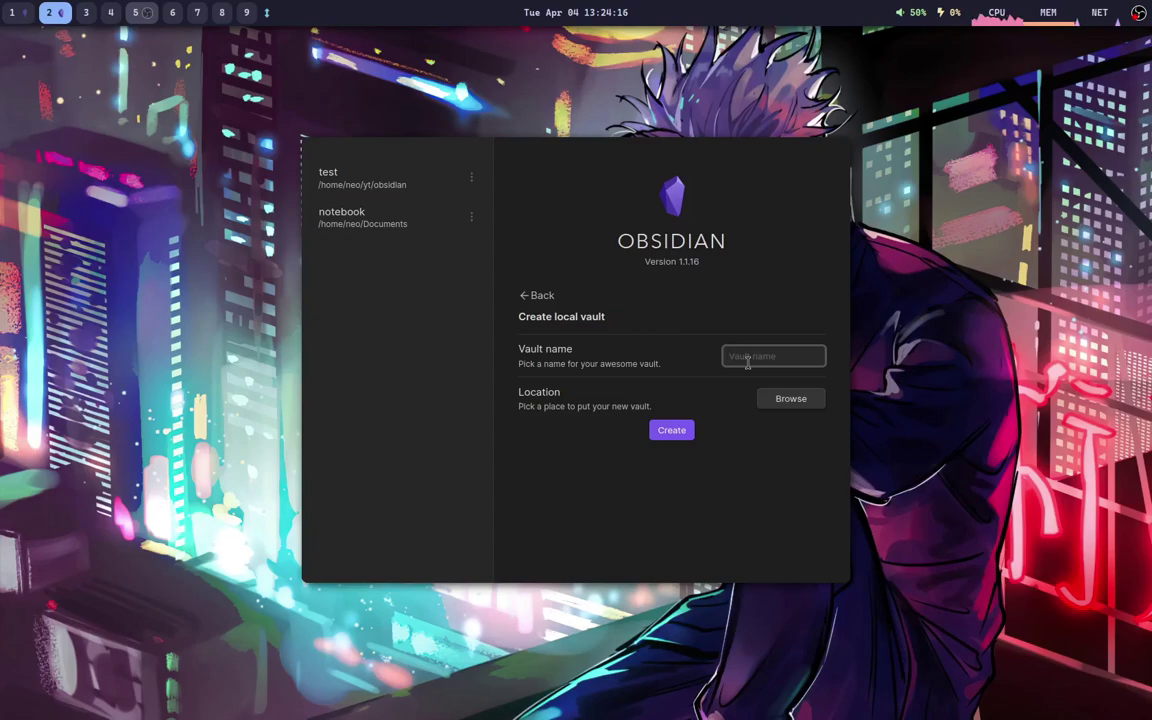
{"action": "type", "text": "YouTube"}
Set the vault location to a new obsidian folder inside yt (/home/neo/yt/obsidian)
{"action": "left_click", "coordinate": [810, 403]}
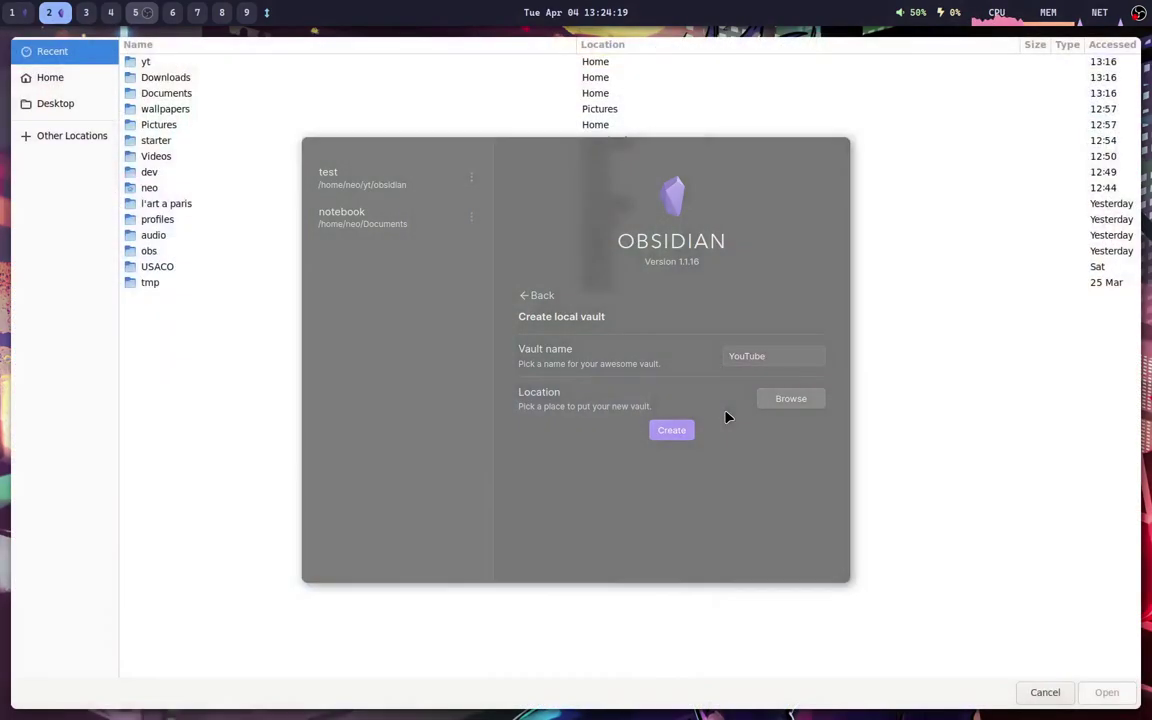
{"action": "double_click", "coordinate": [190, 62]}
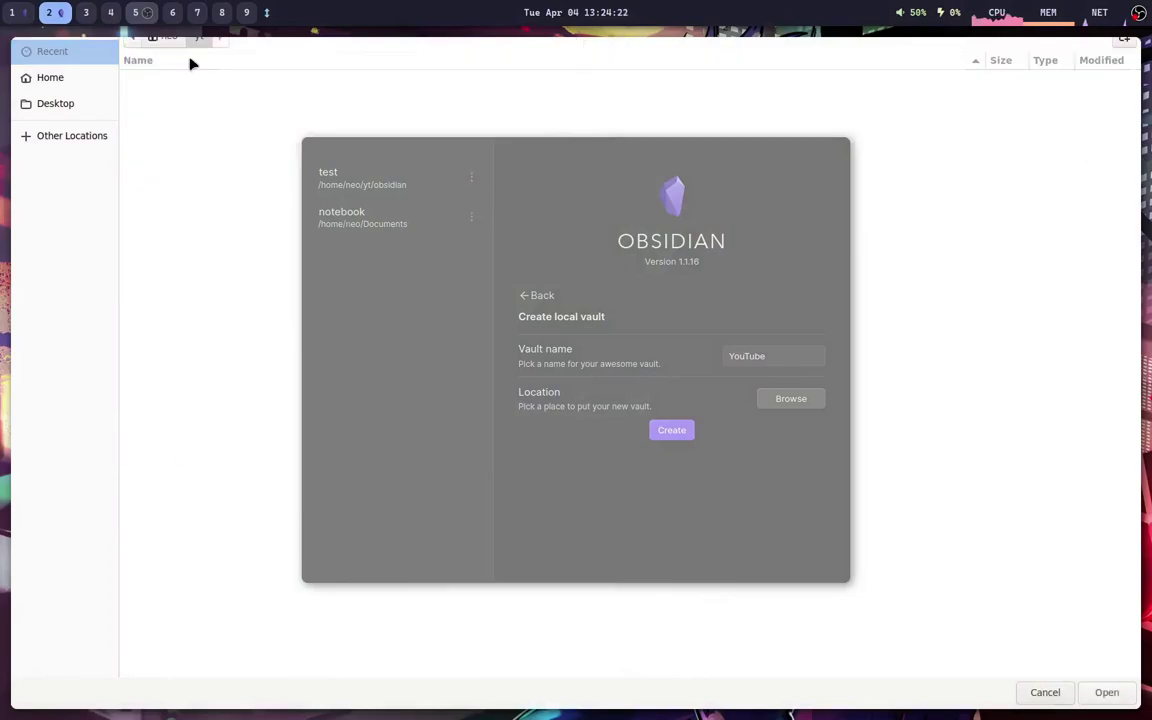
{"action": "left_click", "coordinate": [1124, 52]}
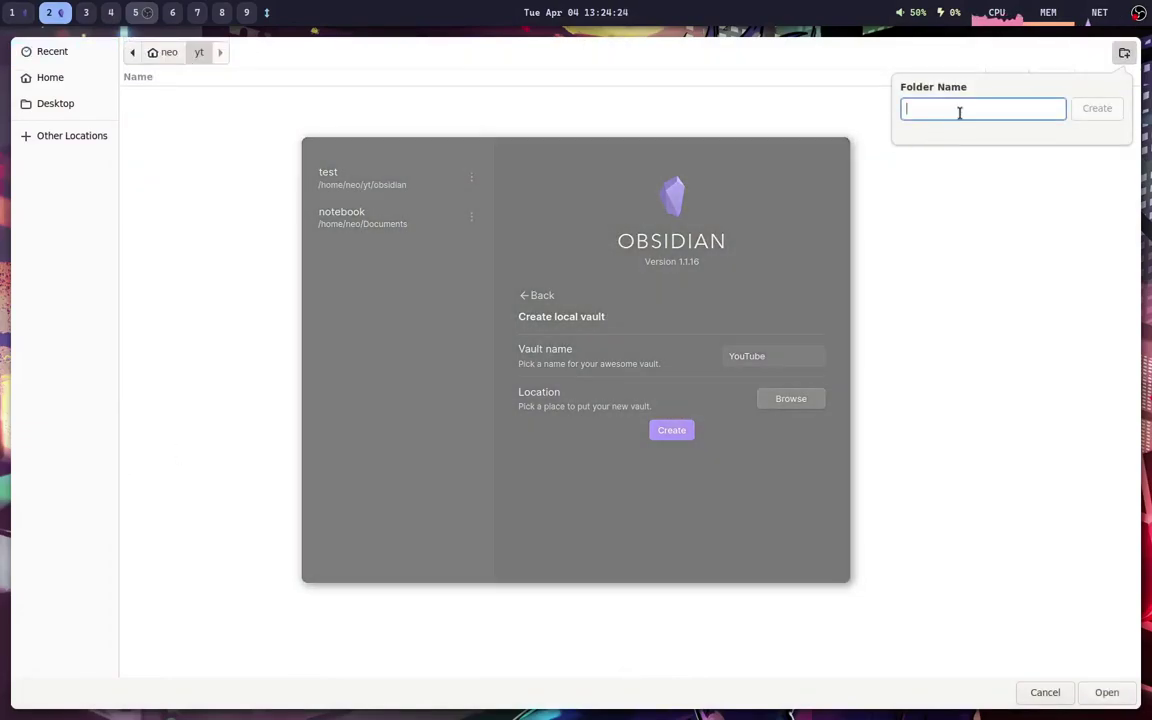
{"action": "type", "text": "obsidi"}
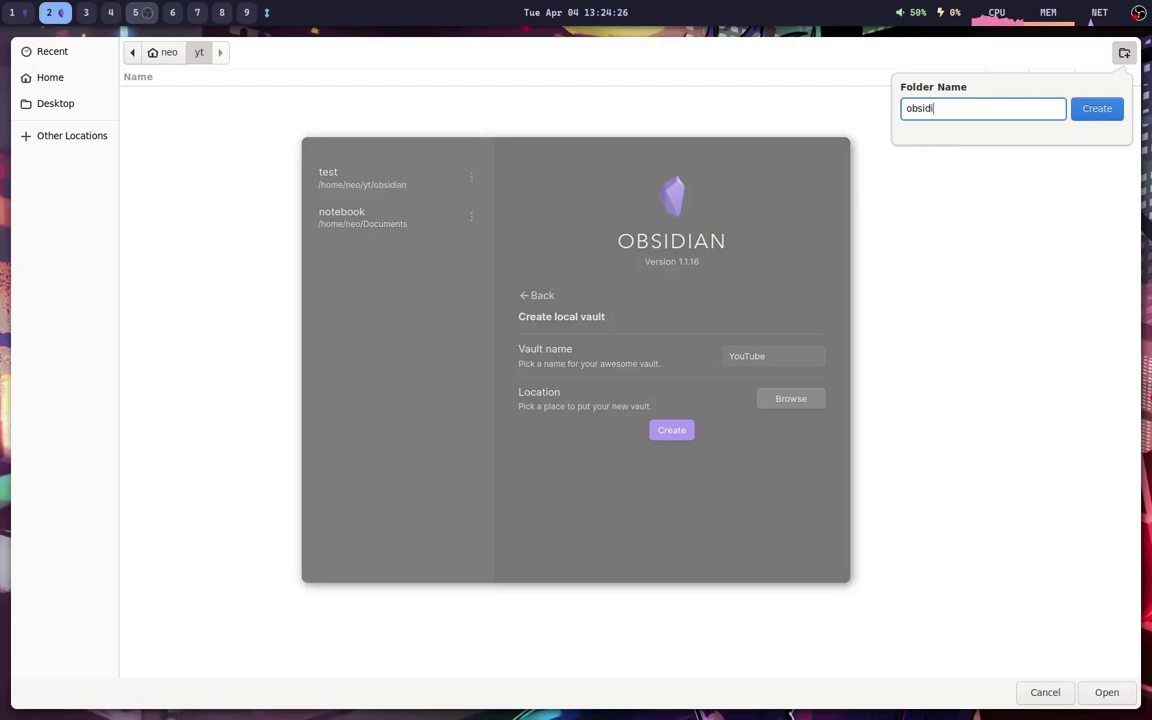
{"action": "type", "text": "an"}
{"action": "left_click", "coordinate": [1093, 108]}
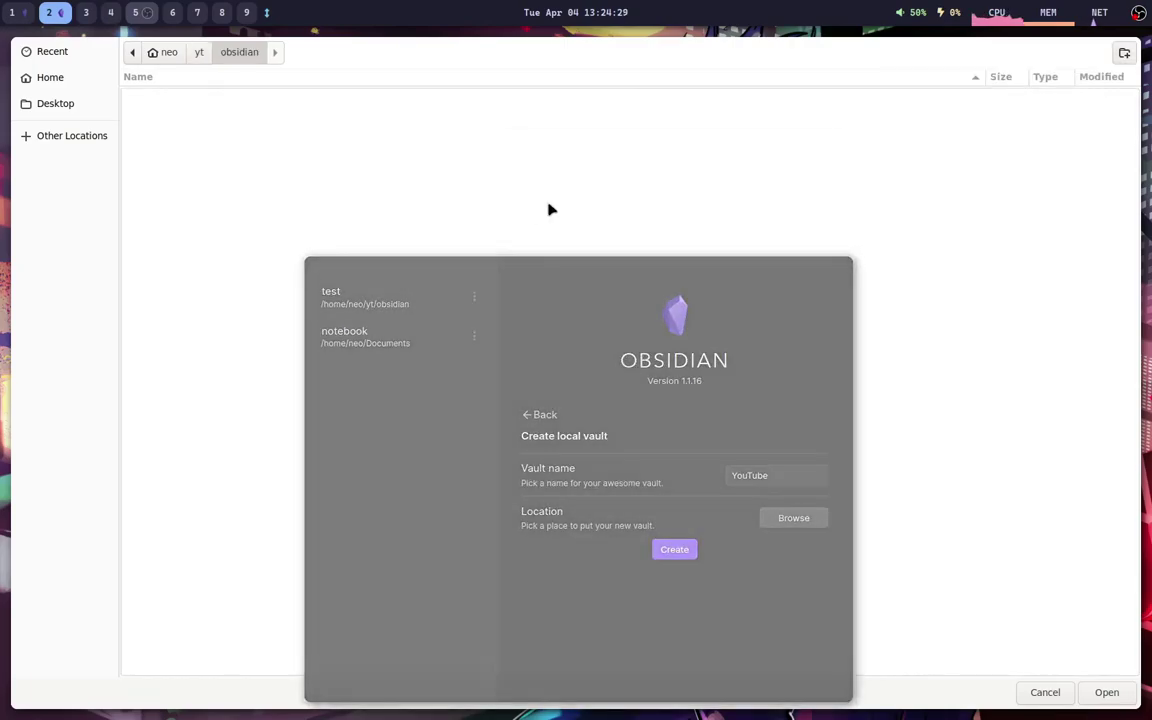
{"action": "left_click", "coordinate": [1106, 693]}
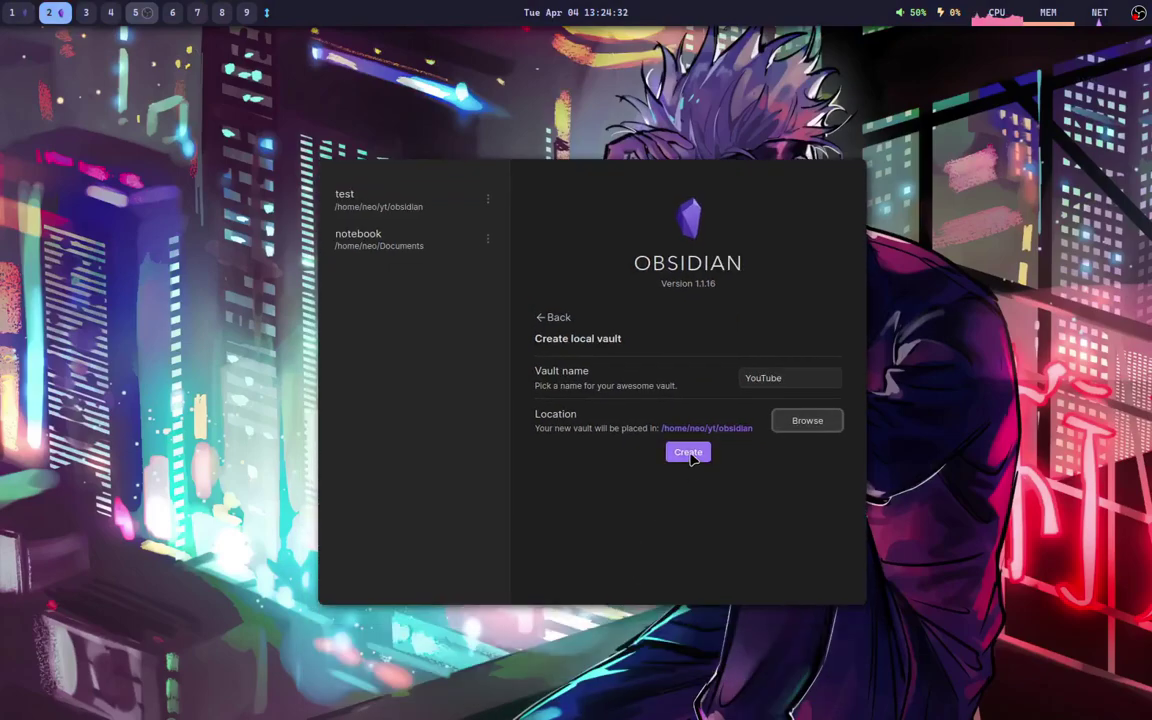
Create the YouTube vault at /home/neo/yt/obsidian
{"action": "left_click", "coordinate": [688, 464]}
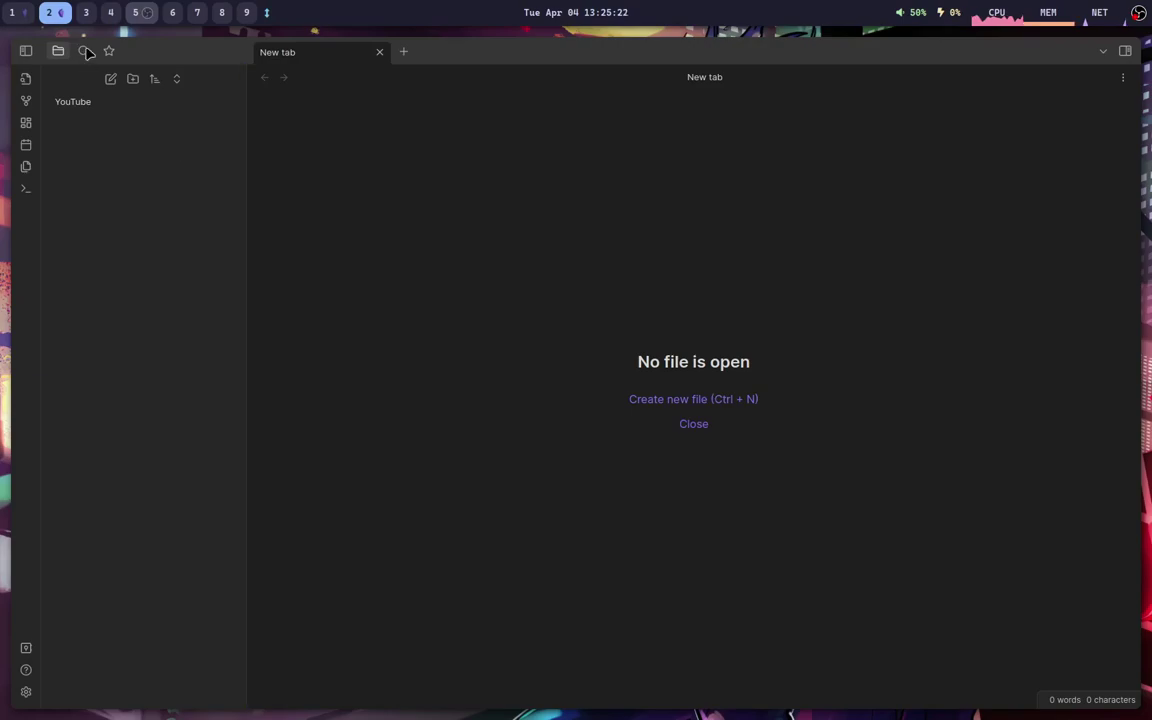
Create a note titled First Note with the body 'The quick brown fox jumps over the lazy dog.'
{"action": "left_click", "coordinate": [112, 80]}
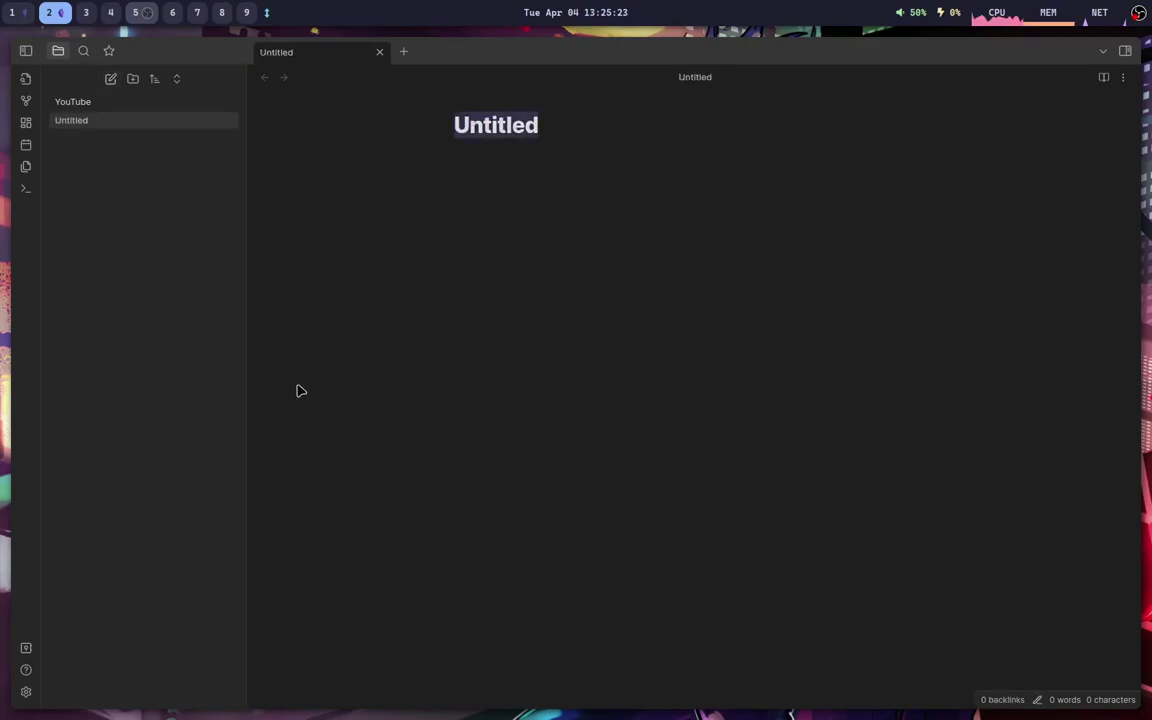
{"action": "left_click", "coordinate": [556, 128]}
{"action": "key", "text": "ctrl+BackSpace"}
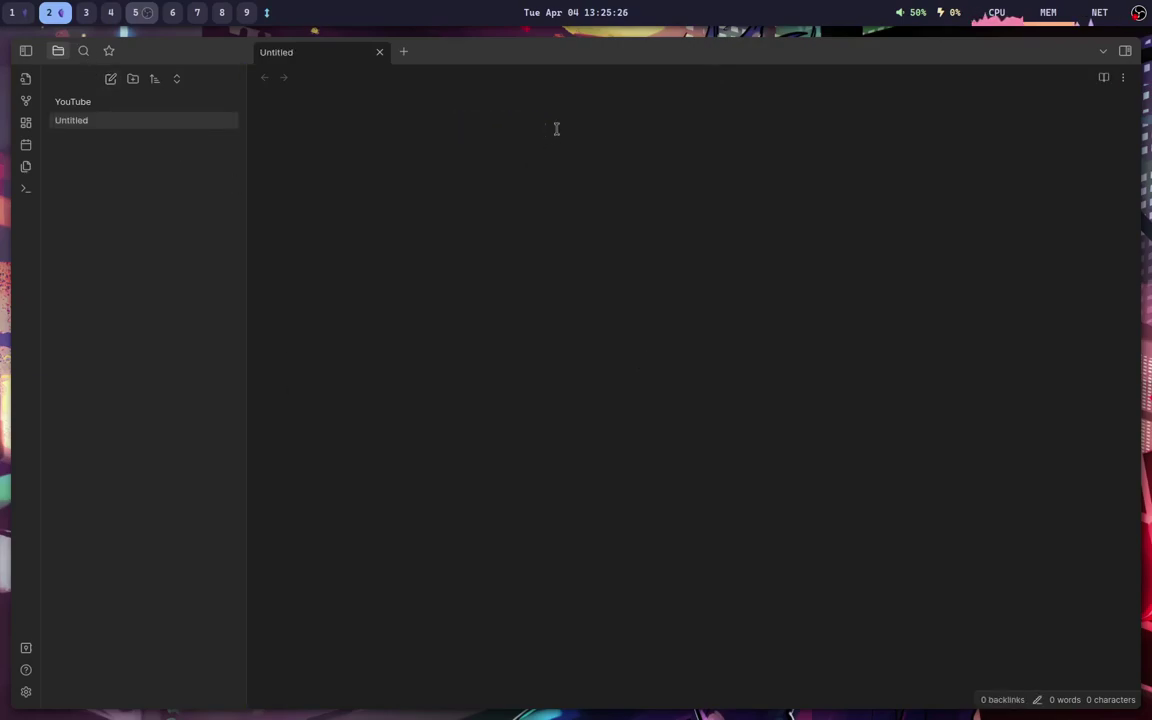
{"action": "type", "text": "First Note"}
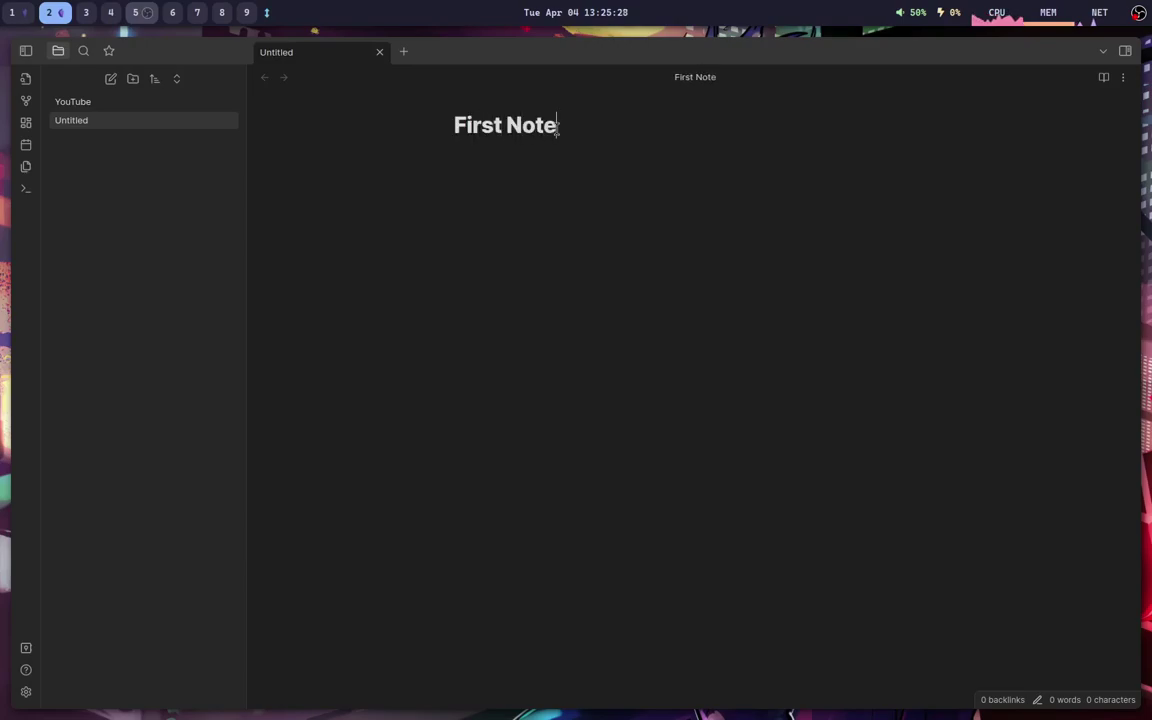
{"action": "key", "text": "Return"}
{"action": "type", "text": "Th"}
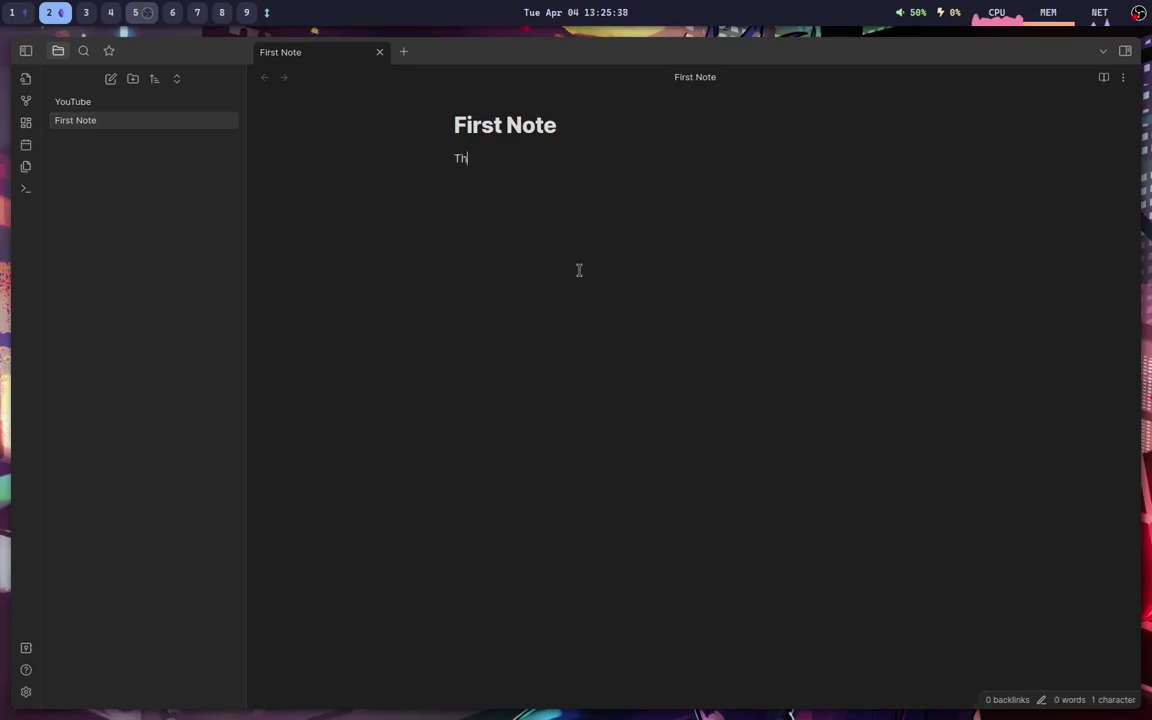
{"action": "type", "text": "e uuick brown "}
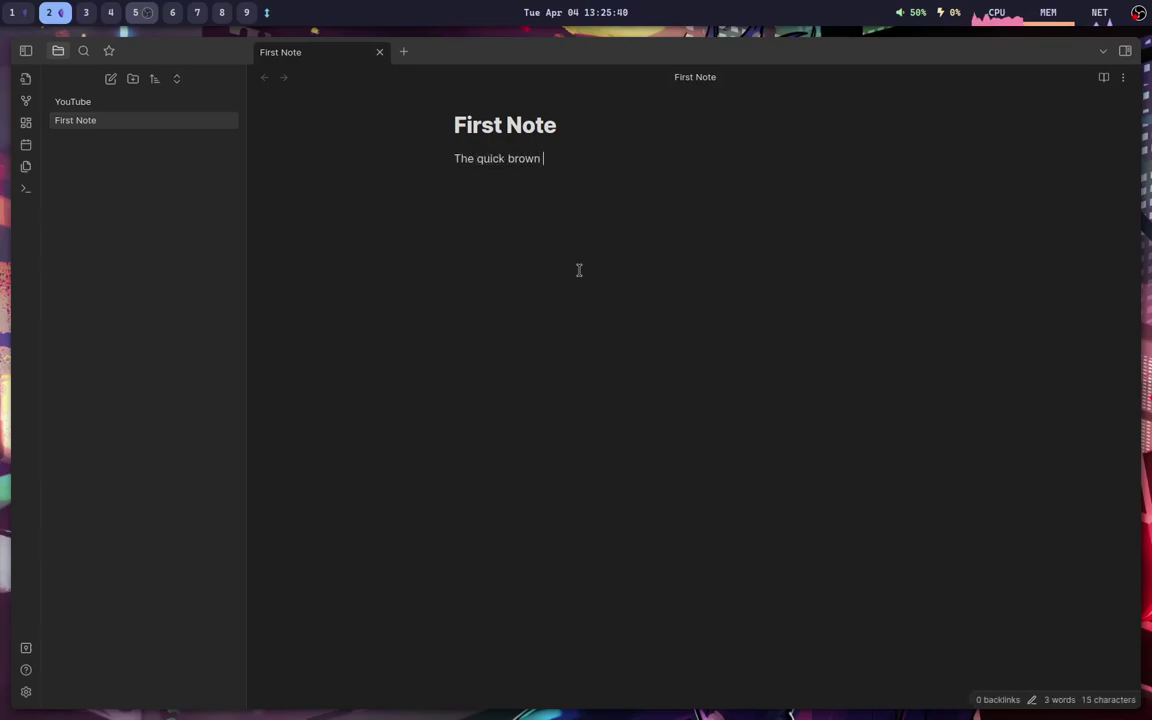
{"action": "type", "text": "fox jumps over"}
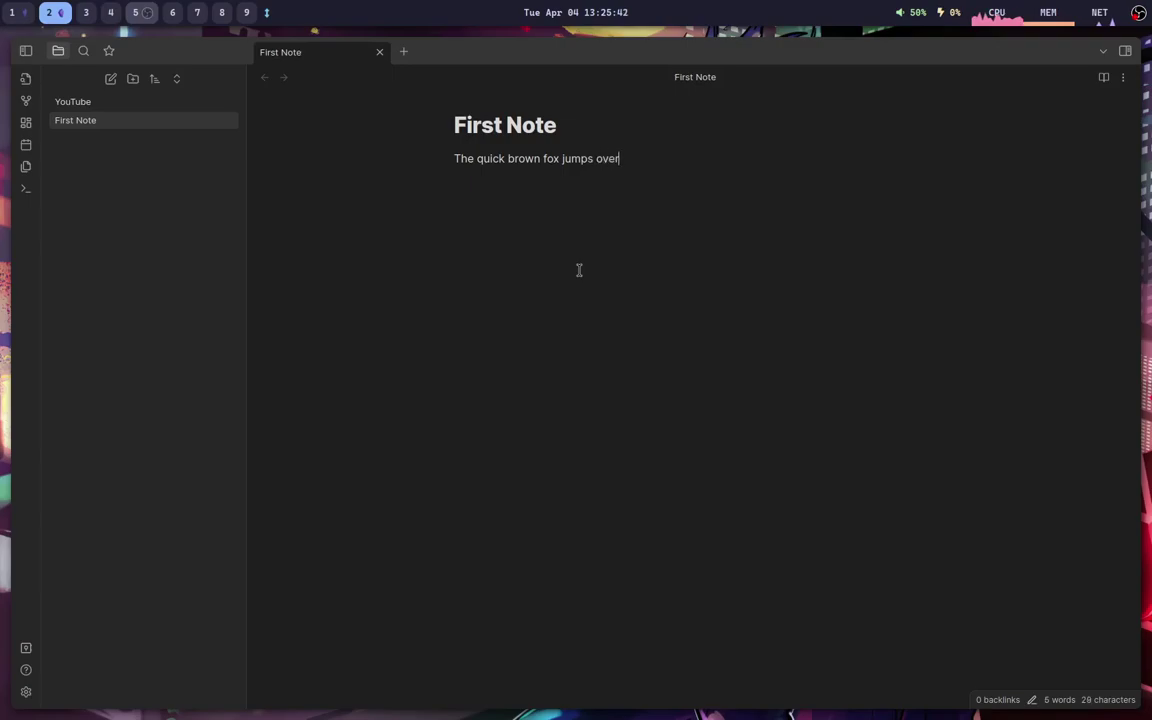
{"action": "type", "text": " the lazy dog."}
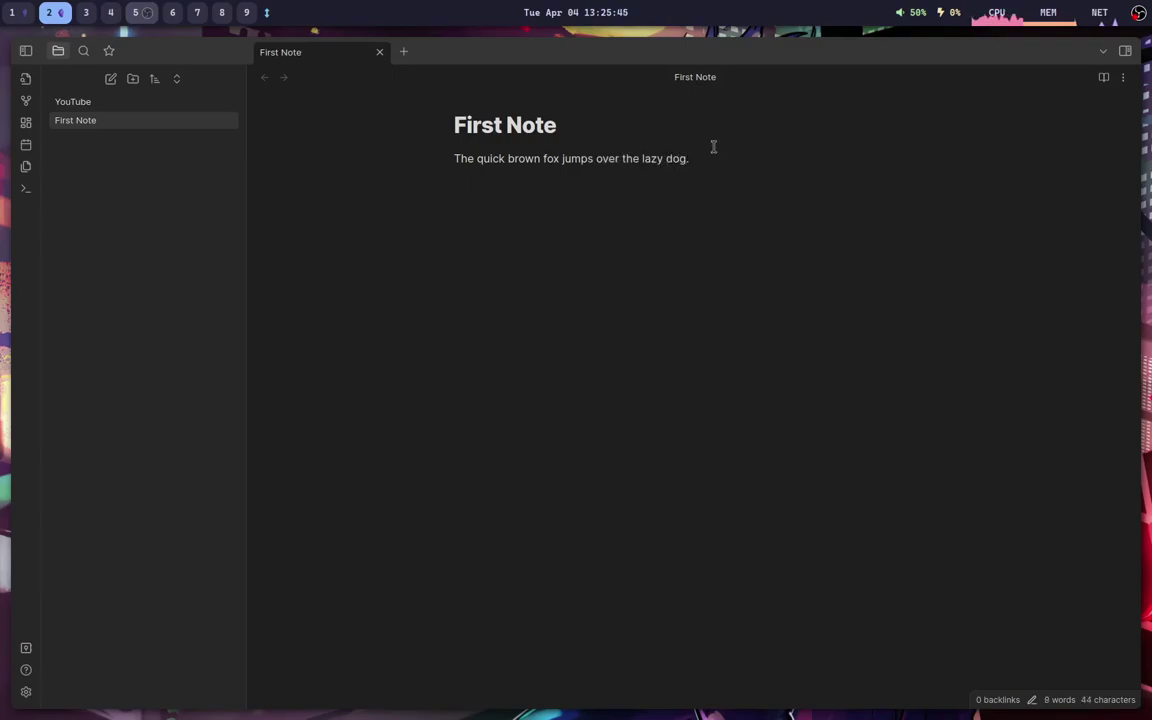
{"action": "left_click_drag", "start_coordinate": [695, 152], "coordinate": [455, 147]}
{"action": "key", "text": "Up"}
{"action": "key", "text": "super+1"}
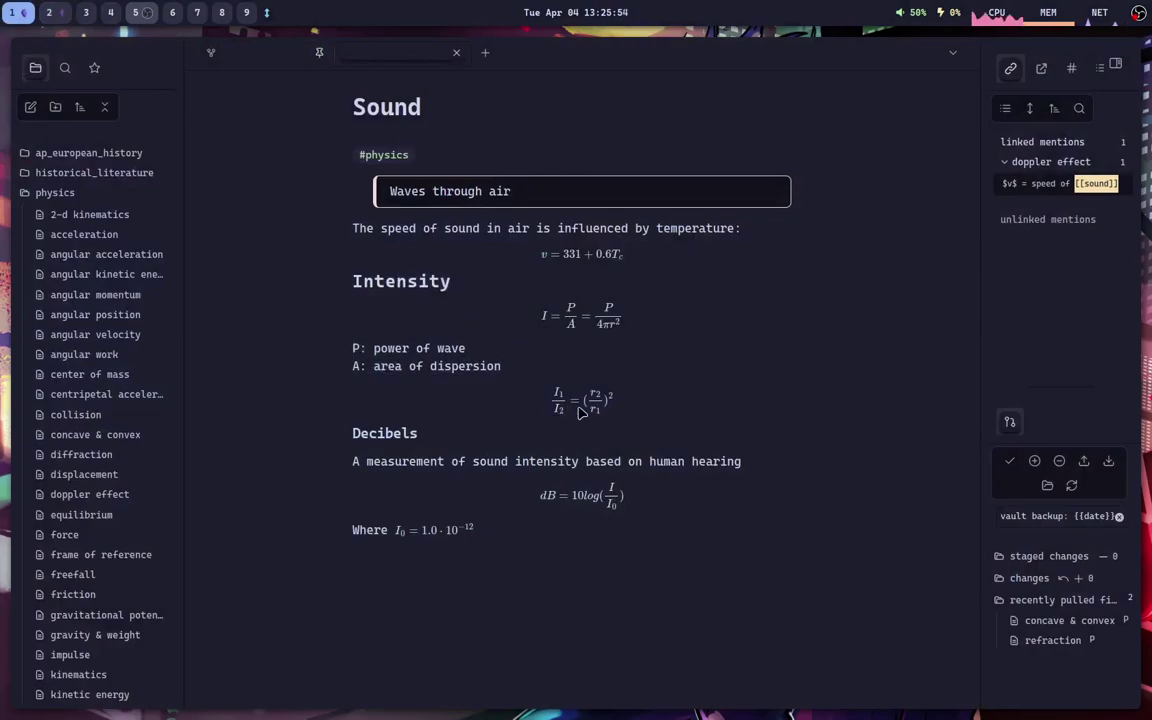
{"action": "key", "text": "super+2"}
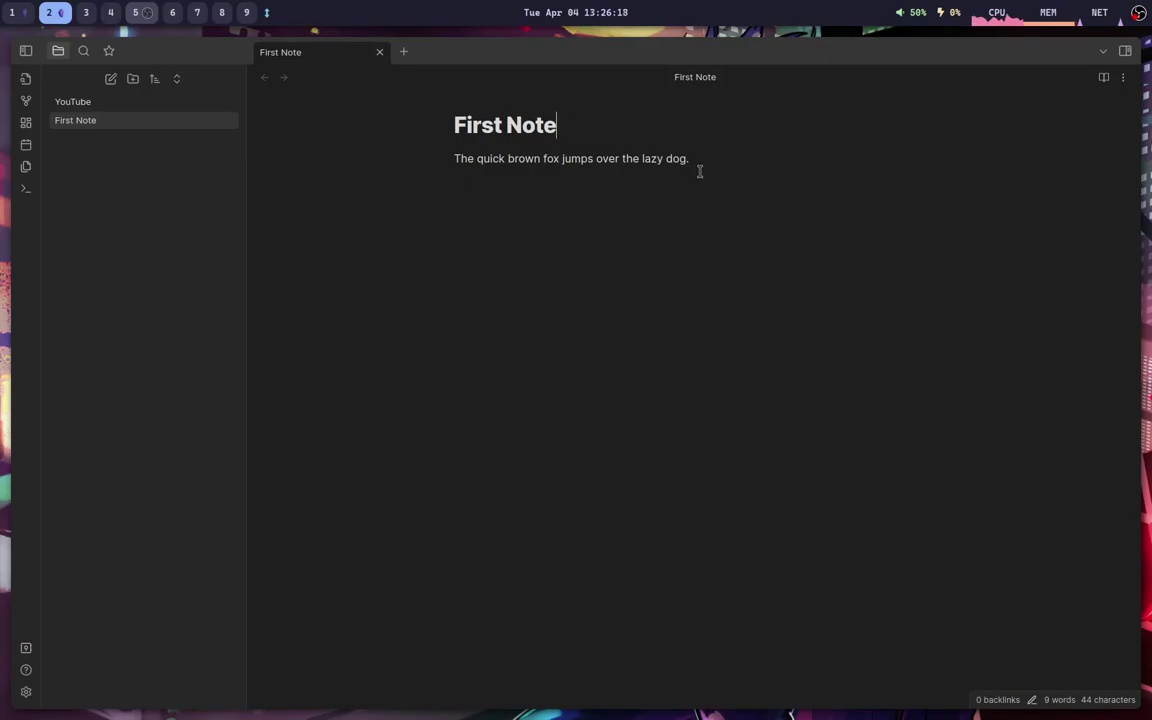
Replace the fox sentence with a '# Heading 1' heading
{"action": "left_click_drag", "start_coordinate": [697, 166], "coordinate": [357, 152]}
{"action": "key", "text": "BackSpace"}
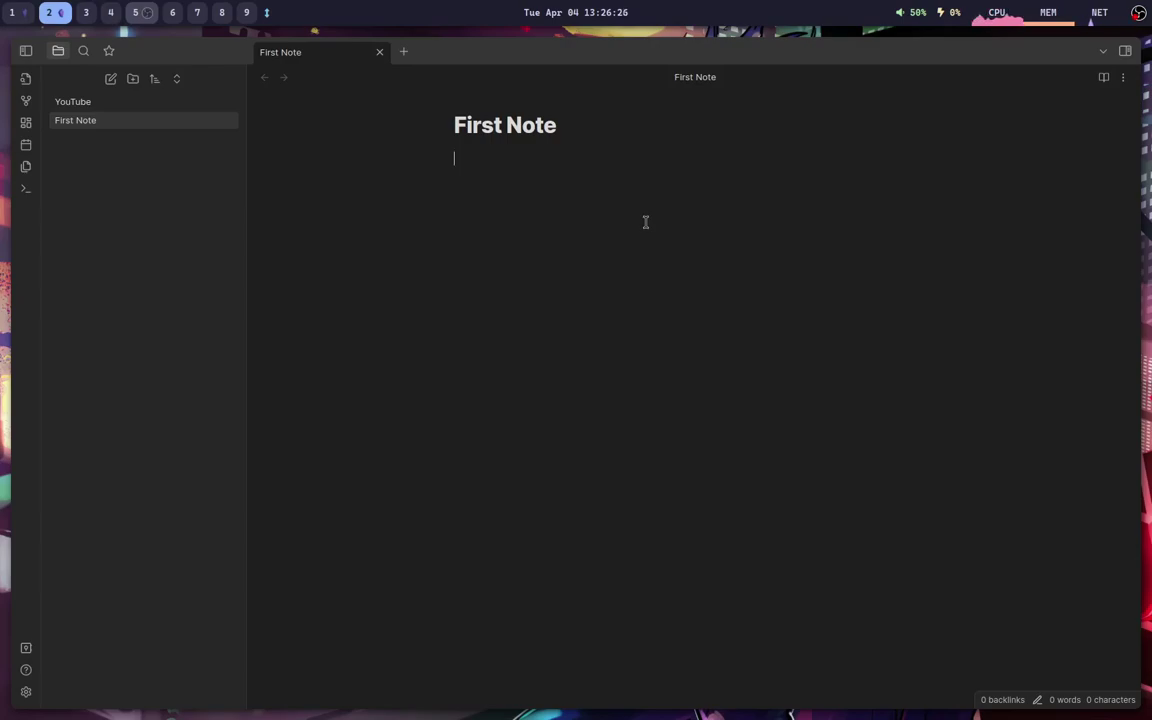
{"action": "type", "text": "# Hde"}
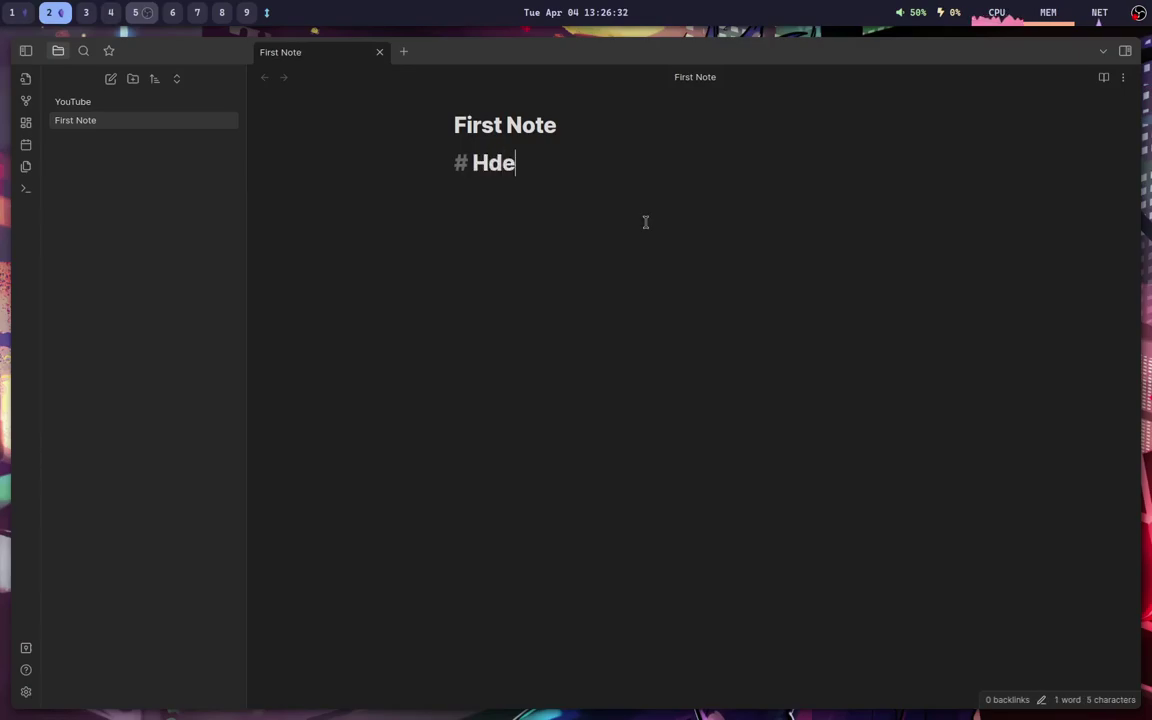
{"action": "key", "text": "BackSpace"}
{"action": "key", "text": "BackSpace"}
{"action": "type", "text": "eading 1"}
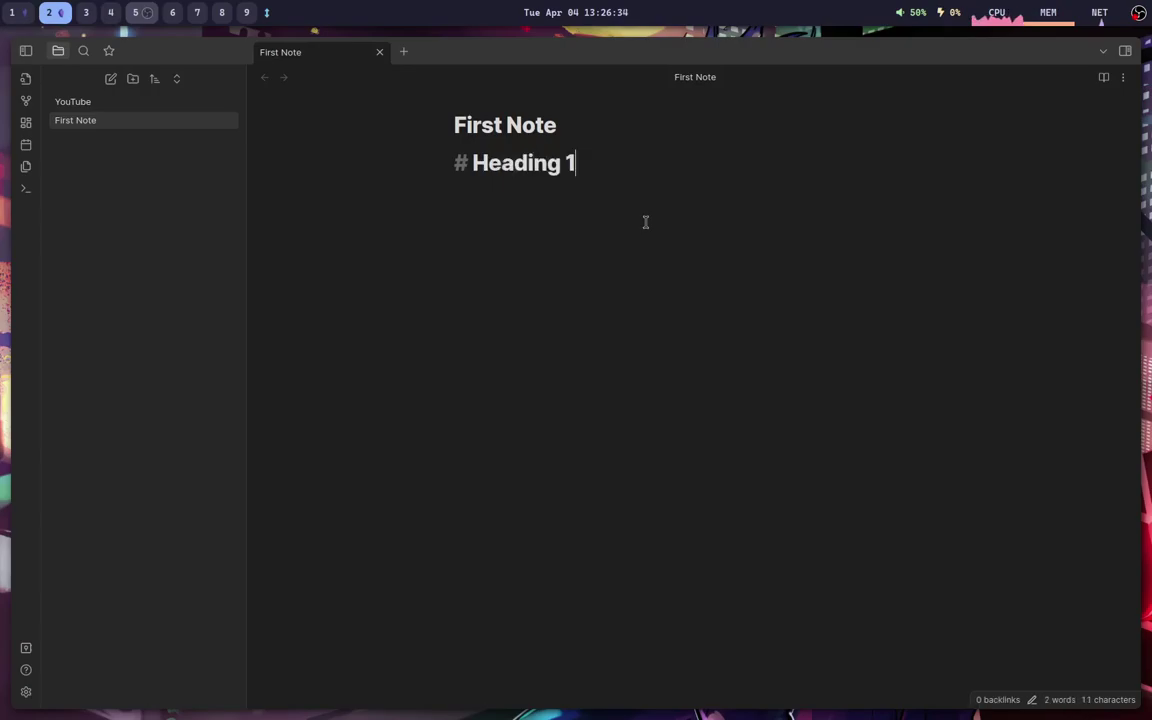
{"action": "key", "text": "Return"}
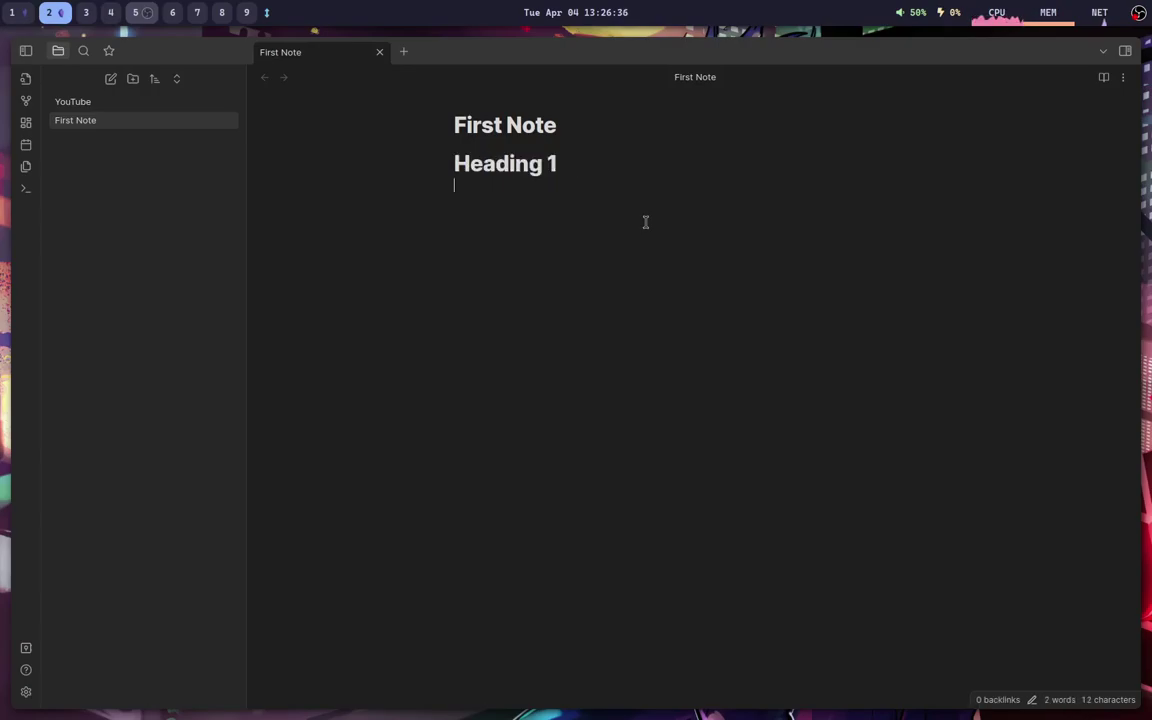
Add '## Heading 2' and '### Heading 3' headings on the lines below
{"action": "left_click_drag", "start_coordinate": [576, 170], "coordinate": [365, 157]}
{"action": "left_click", "coordinate": [563, 166]}
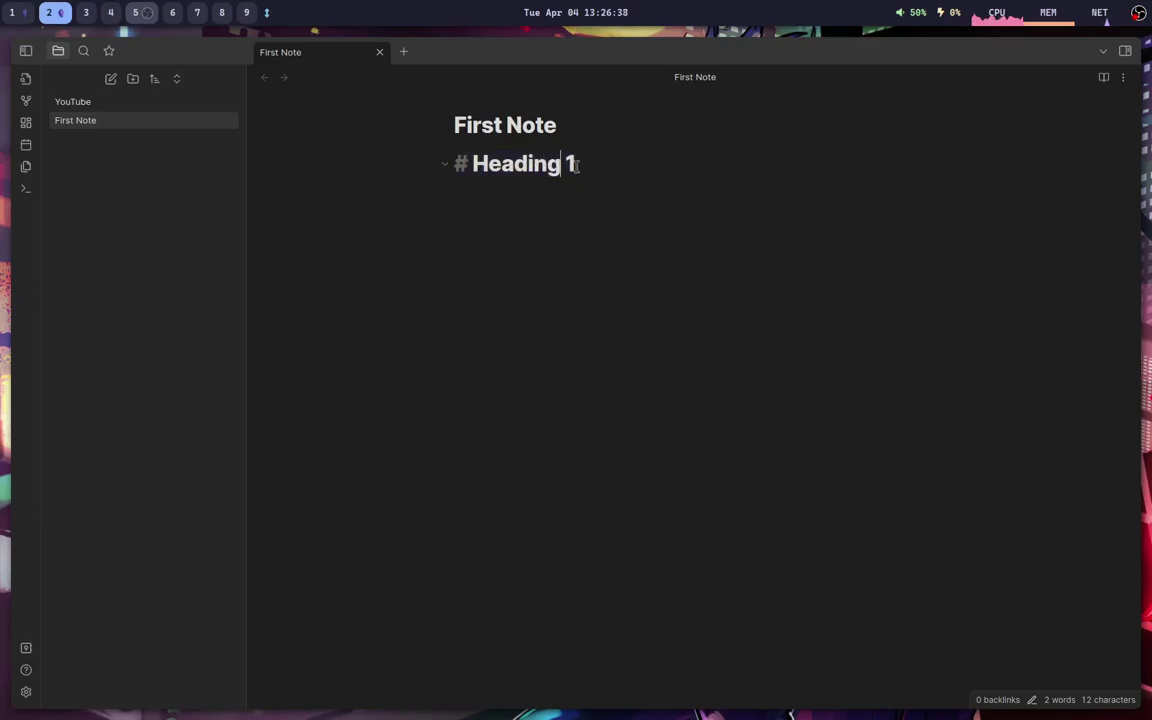
{"action": "double_click", "coordinate": [515, 165]}
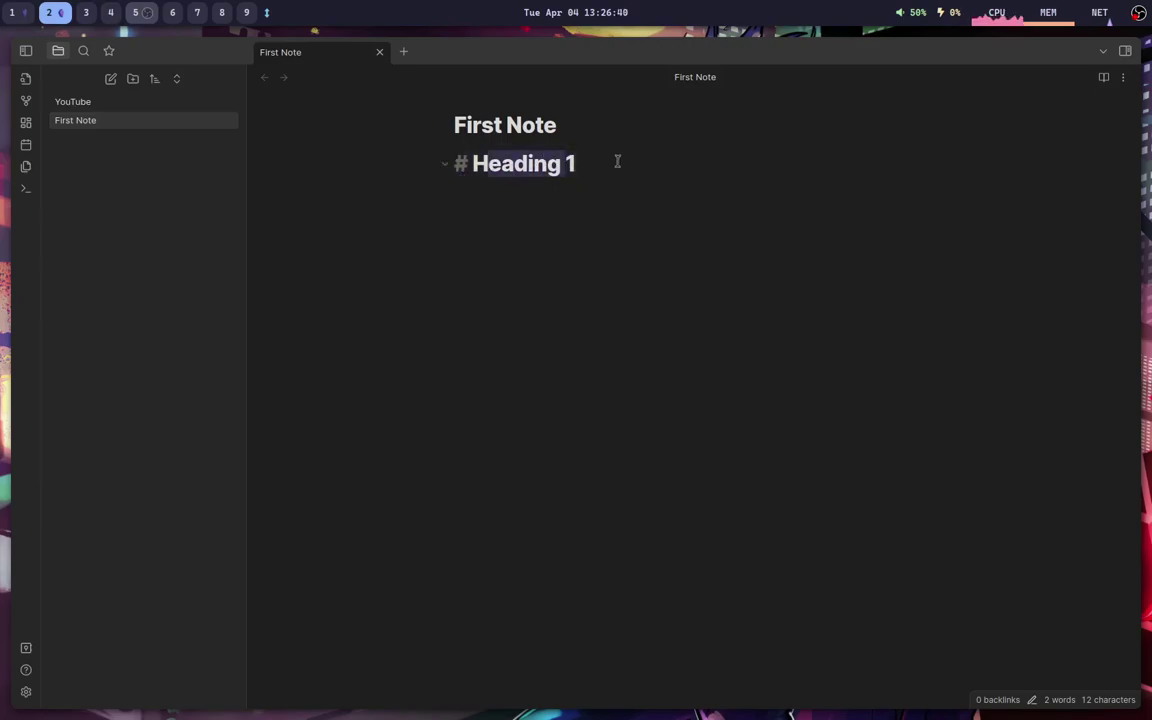
{"action": "left_click", "coordinate": [563, 203]}
{"action": "type", "text": "##"}
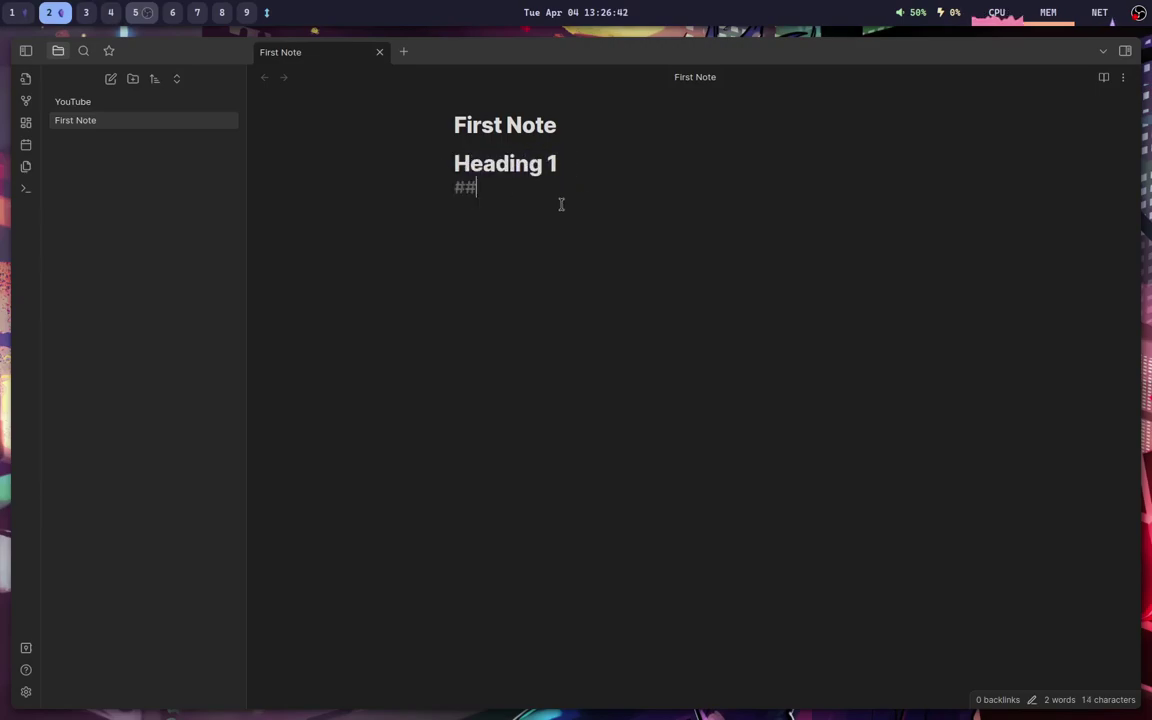
{"action": "type", "text": " Heading2"}
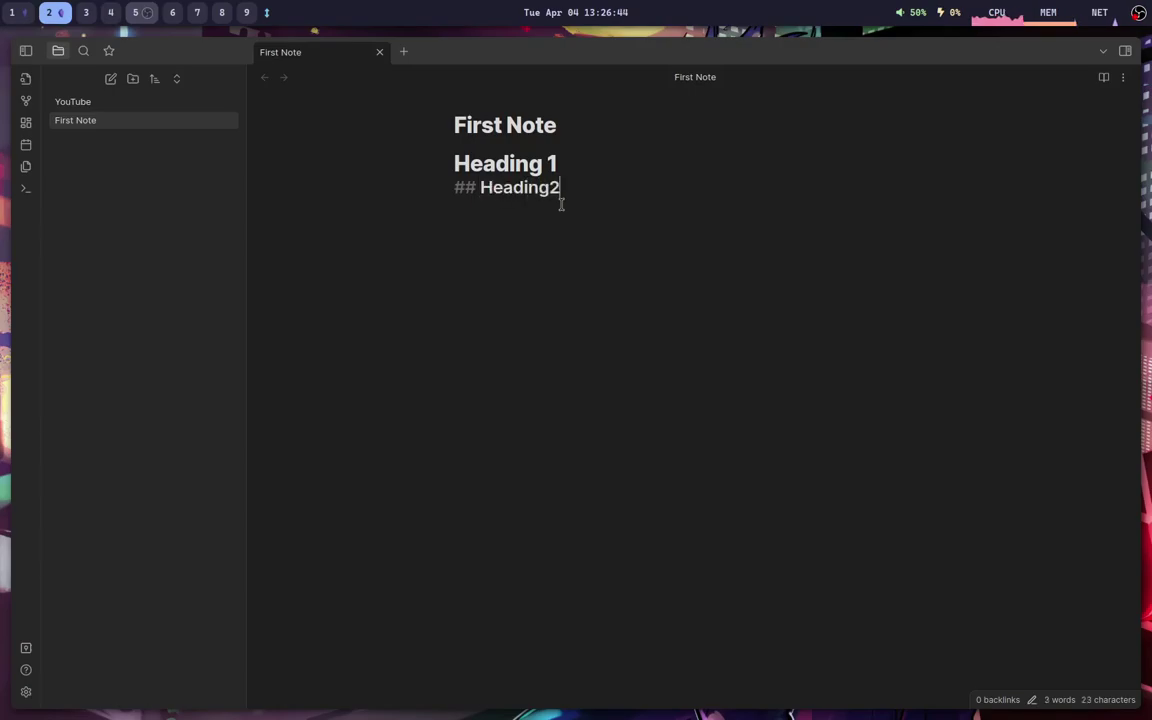
{"action": "key", "text": "BackSpace"}
{"action": "type", "text": "2"}
{"action": "key", "text": "Return"}
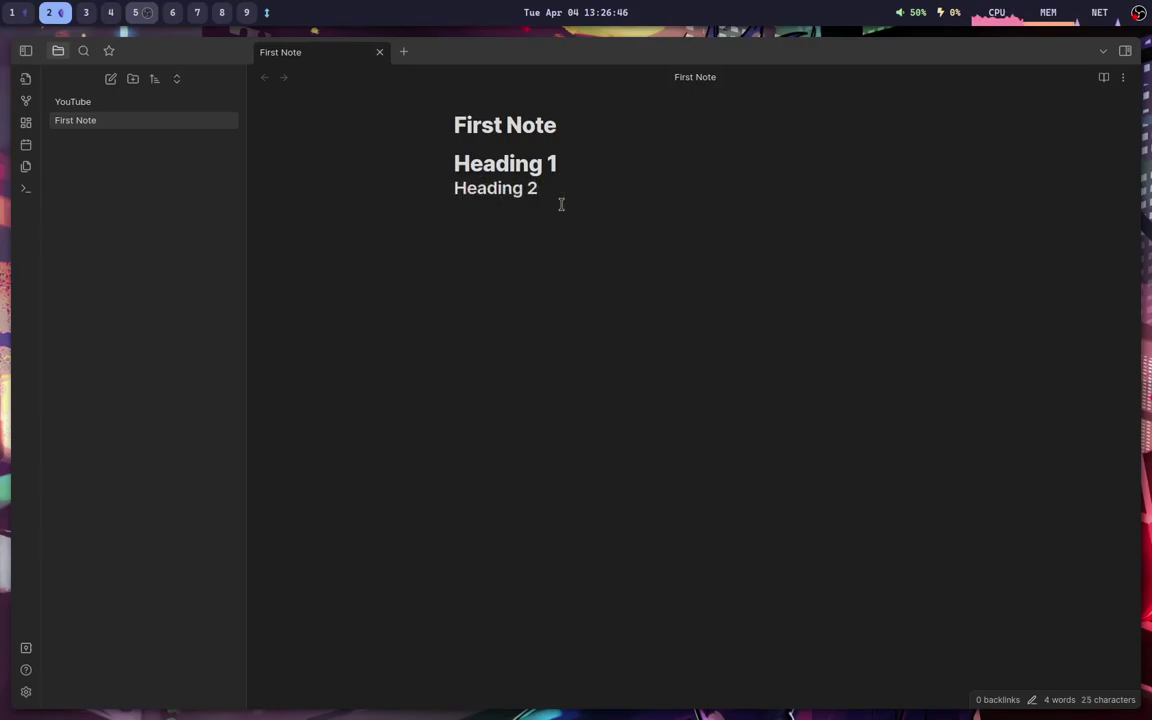
{"action": "type", "text": "### He"}
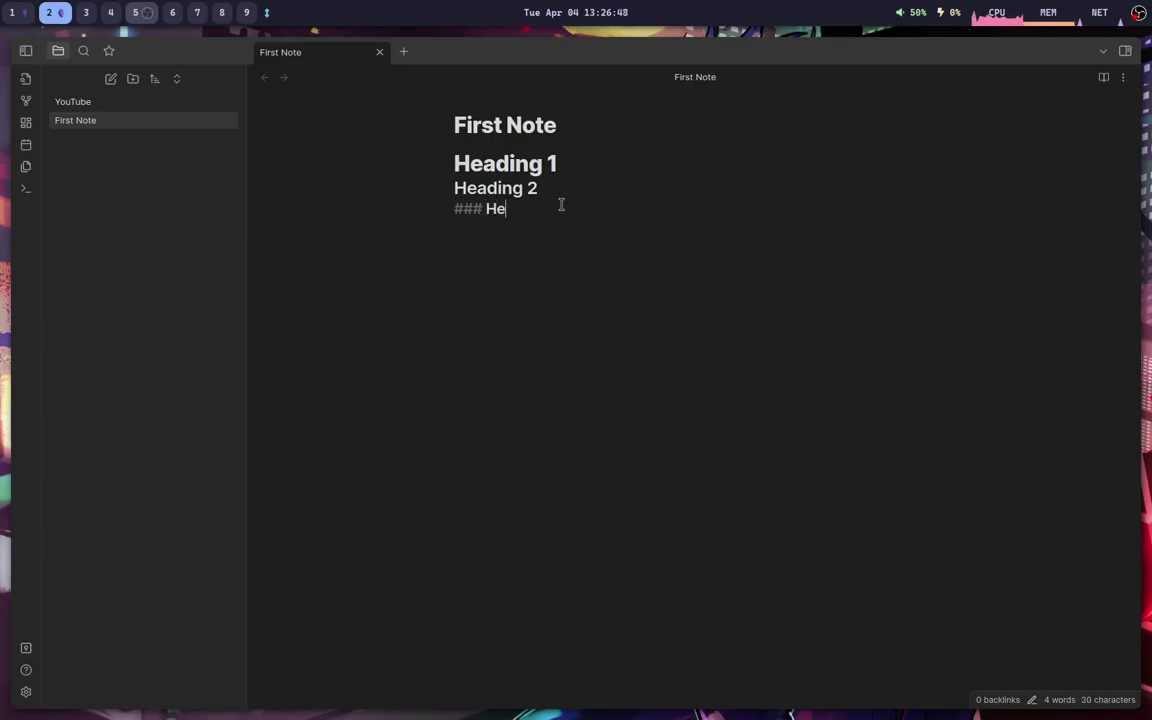
{"action": "type", "text": "ading 3"}
{"action": "key", "text": "Return"}
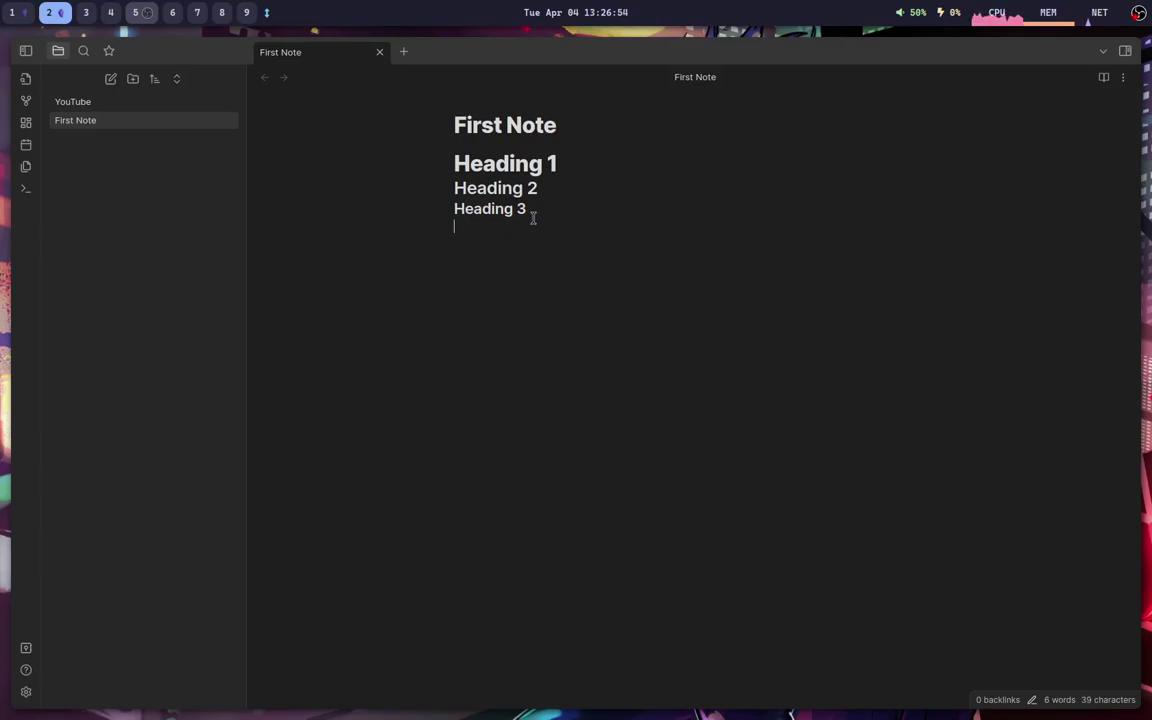
{"action": "key", "text": "Up"}
{"action": "key", "text": "Down"}
Switch to the physics Sound note and toggle it to source mode, showing heading markers and formulas
{"action": "left_click_drag", "start_coordinate": [540, 206], "coordinate": [391, 127]}
{"action": "left_click", "coordinate": [630, 332]}
{"action": "key", "text": "super+1"}
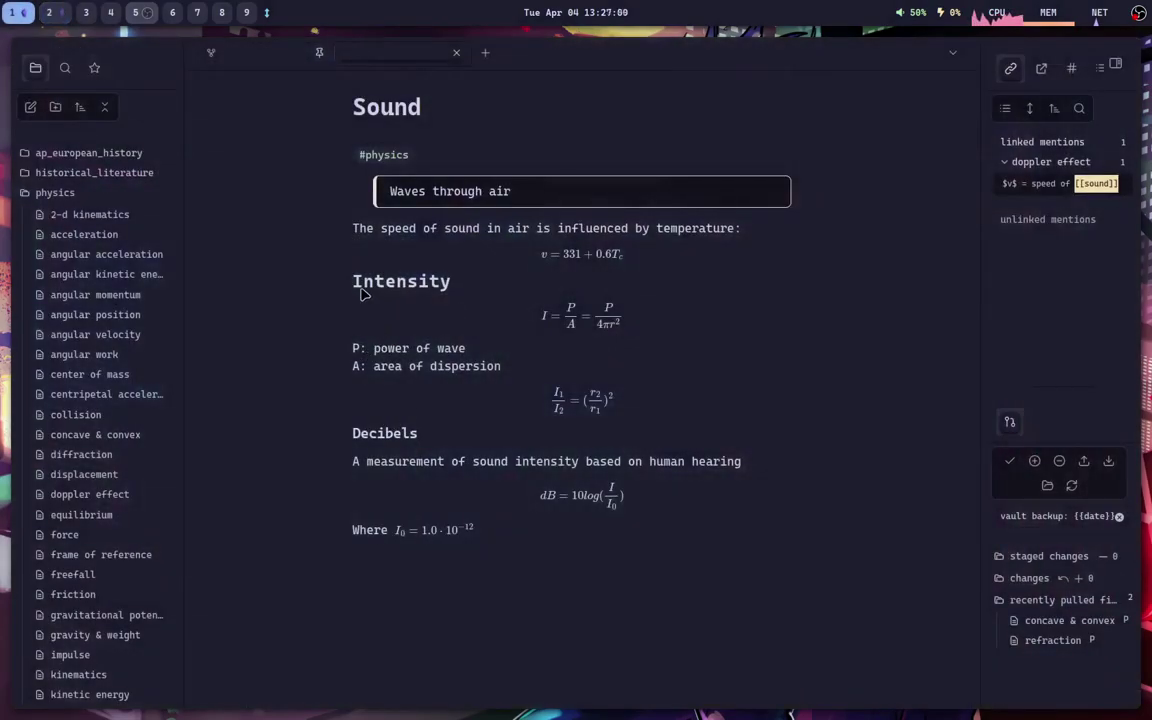
{"action": "left_click_drag", "start_coordinate": [342, 280], "coordinate": [478, 297]}
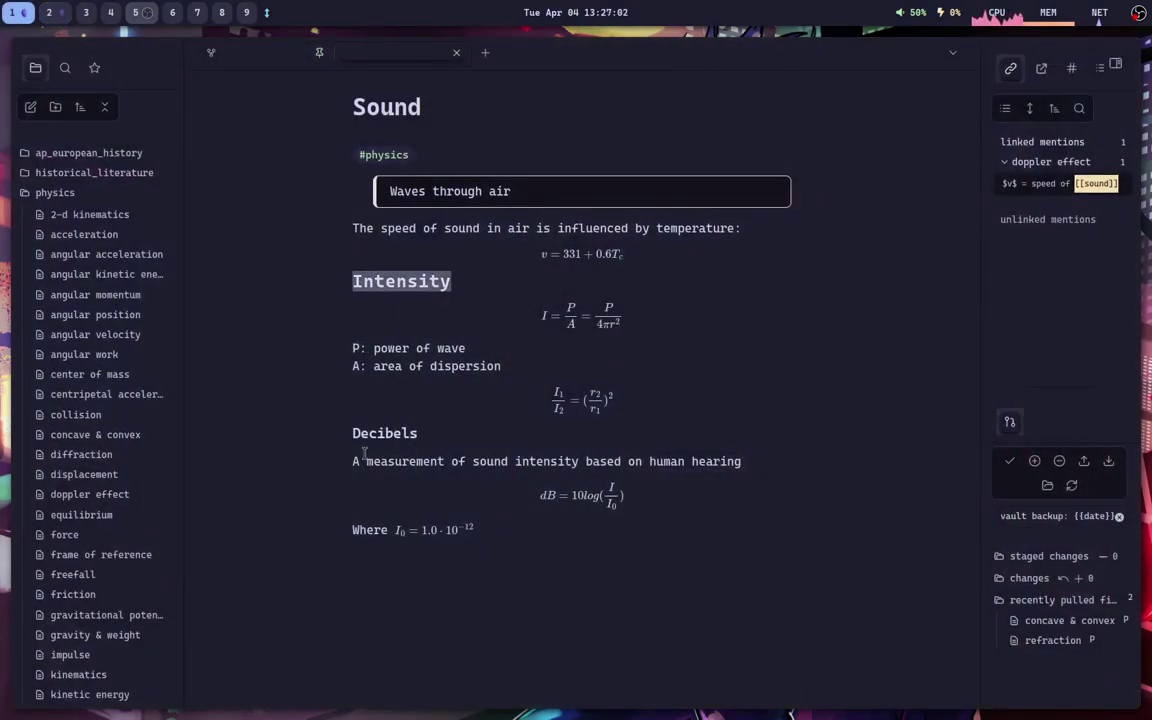
{"action": "left_click_drag", "start_coordinate": [348, 432], "coordinate": [432, 440]}
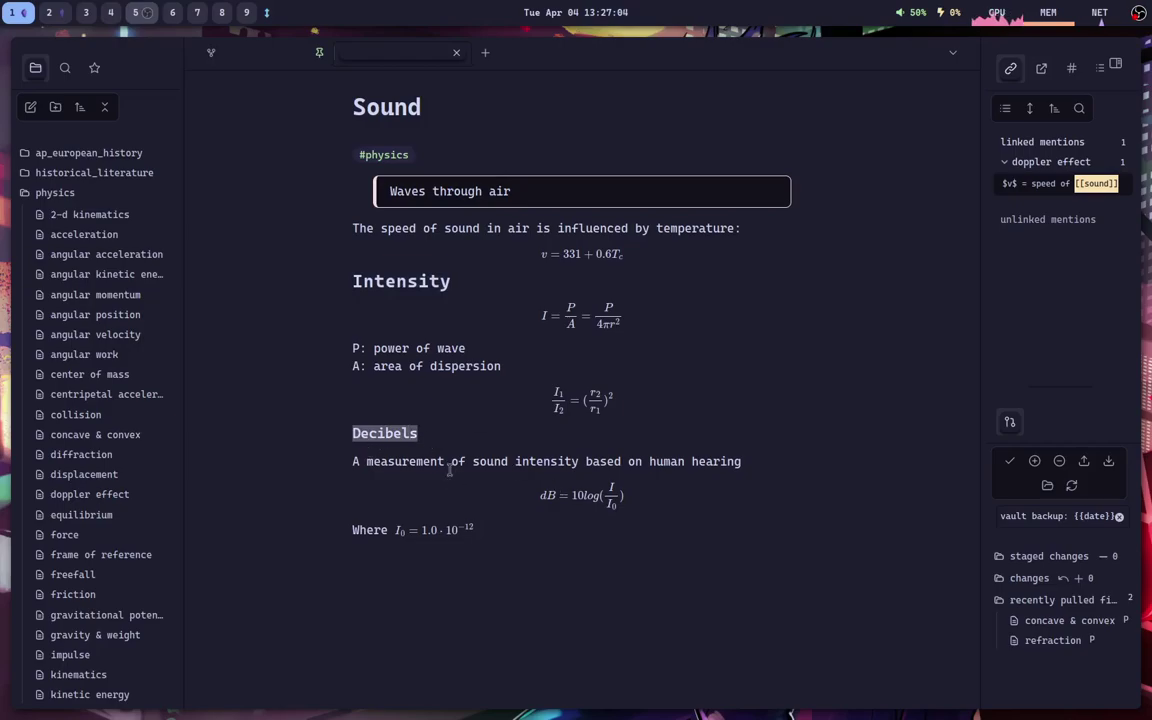
{"action": "left_click", "coordinate": [450, 473]}
{"action": "key", "text": "ctrl+e"}
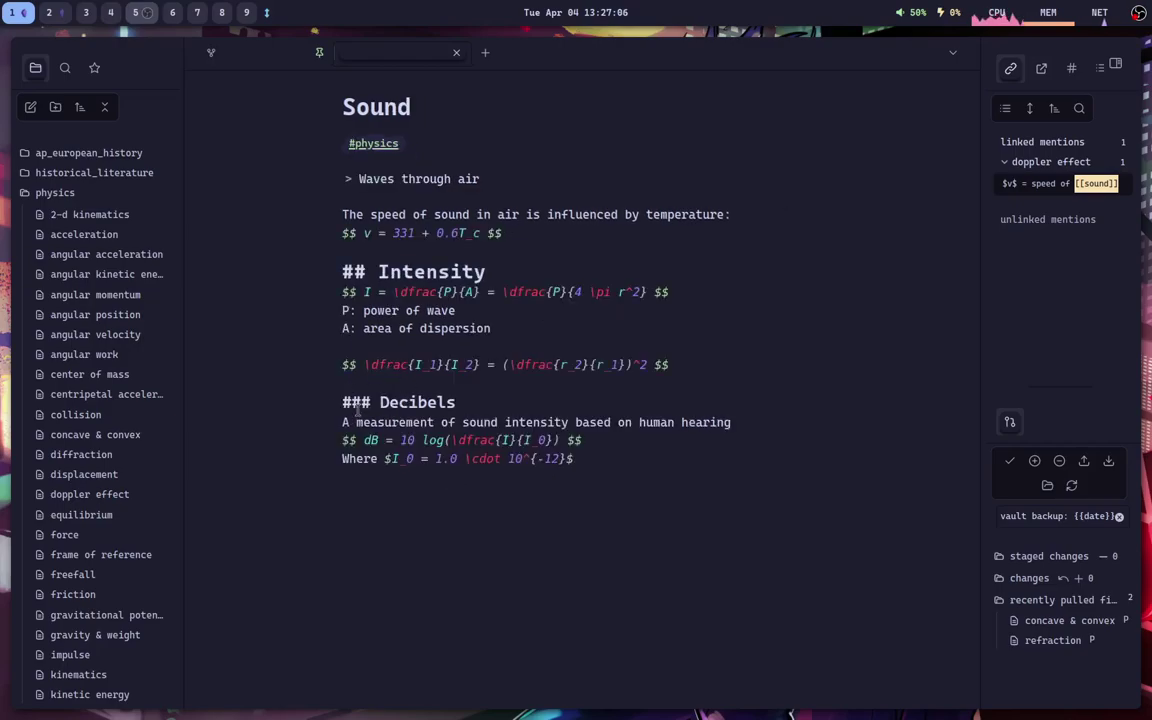
{"action": "left_click", "coordinate": [350, 402]}
{"action": "key", "text": "w"}
{"action": "key", "text": "super+2"}
{"action": "key", "text": "super+1"}
Back in First Note, enter the **bold** markup below Heading 3 and preview it
{"action": "key", "text": "super+2"}
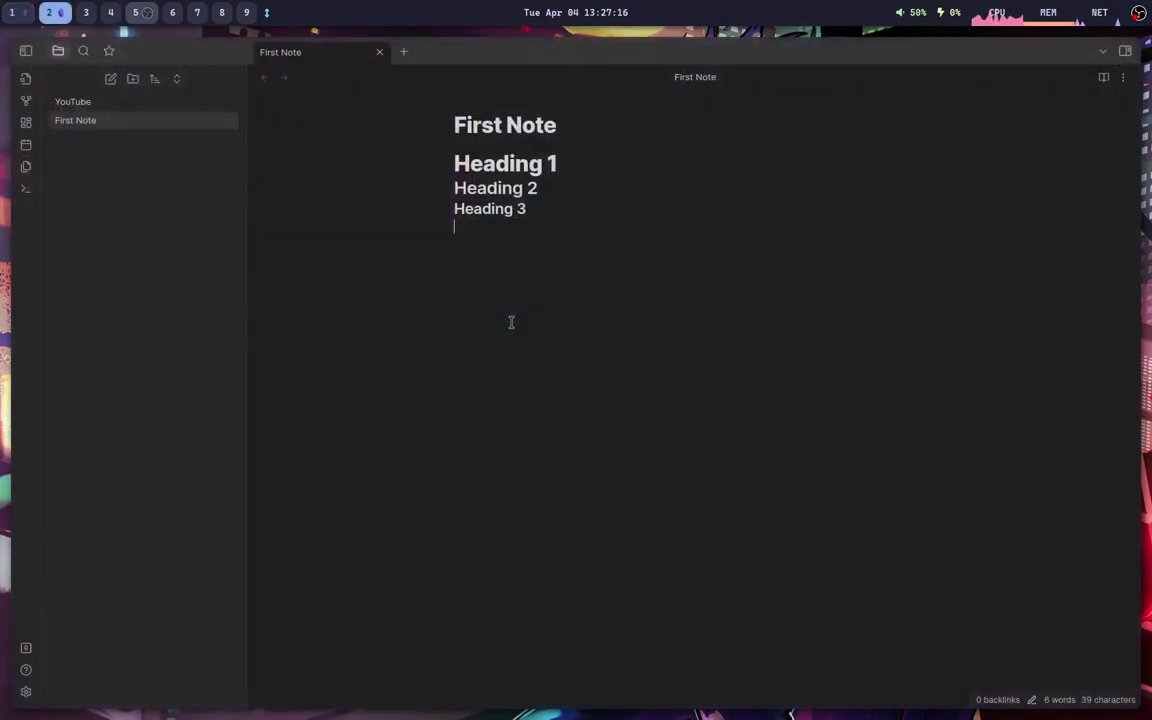
{"action": "left_click", "coordinate": [525, 244]}
{"action": "type", "text": "bold**"}
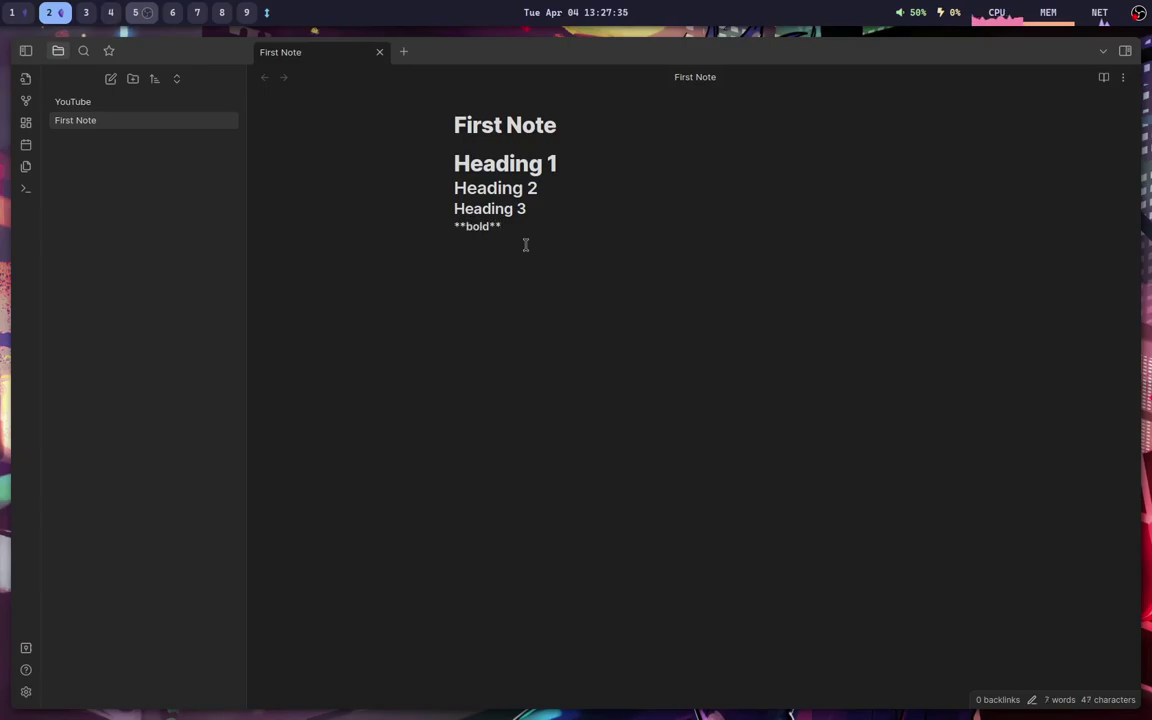
{"action": "key", "text": "ctrl+e"}
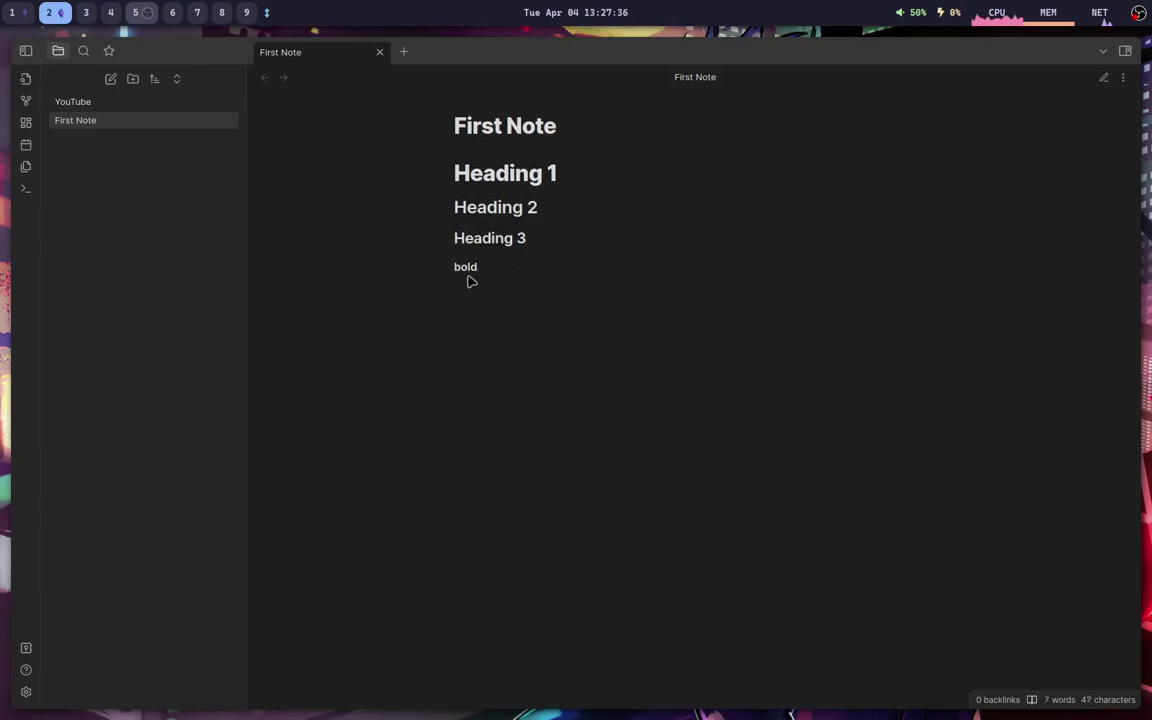
{"action": "key", "text": "ctrl+e"}
Prefix the line with 'This is', confirm the bold rendering in reading view, and start a new line
{"action": "left_click", "coordinate": [456, 226]}
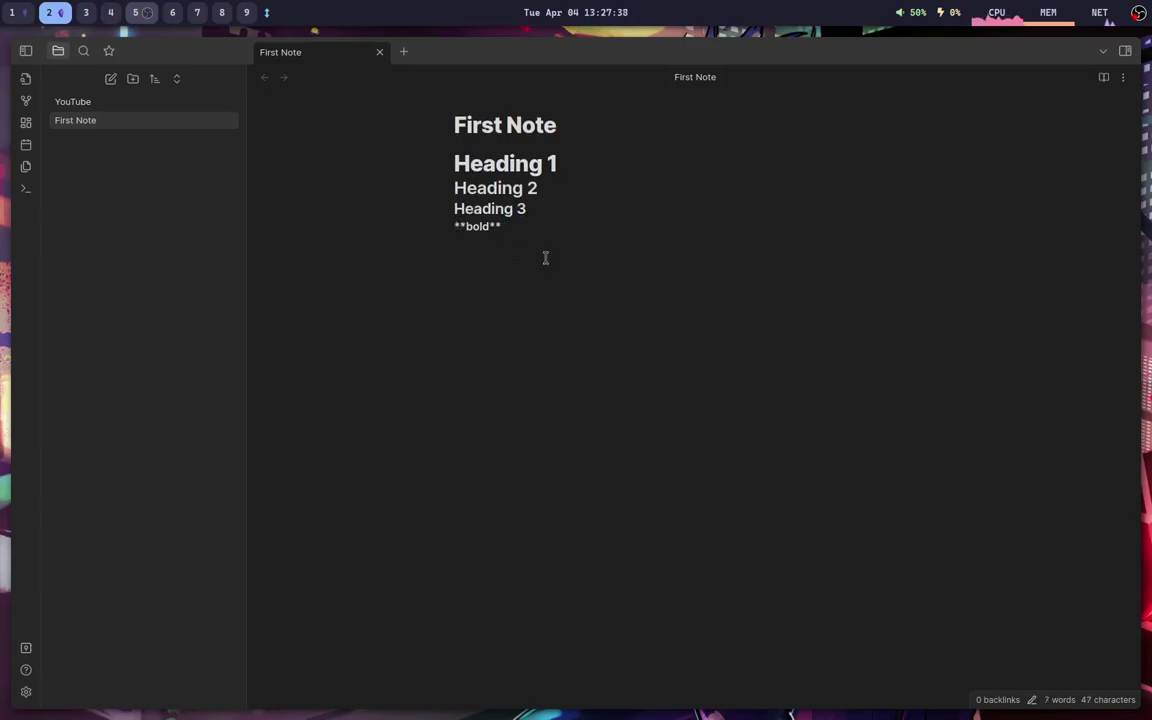
{"action": "type", "text": "This "}
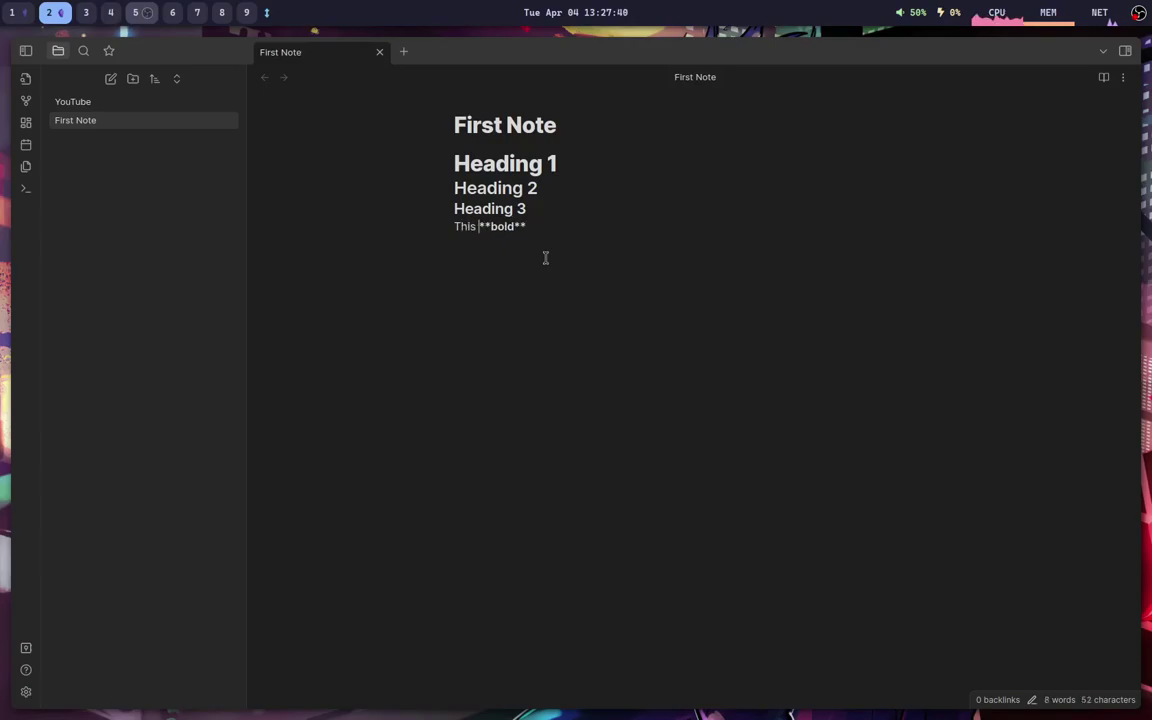
{"action": "type", "text": "is"}
{"action": "key", "text": "ctrl+e"}
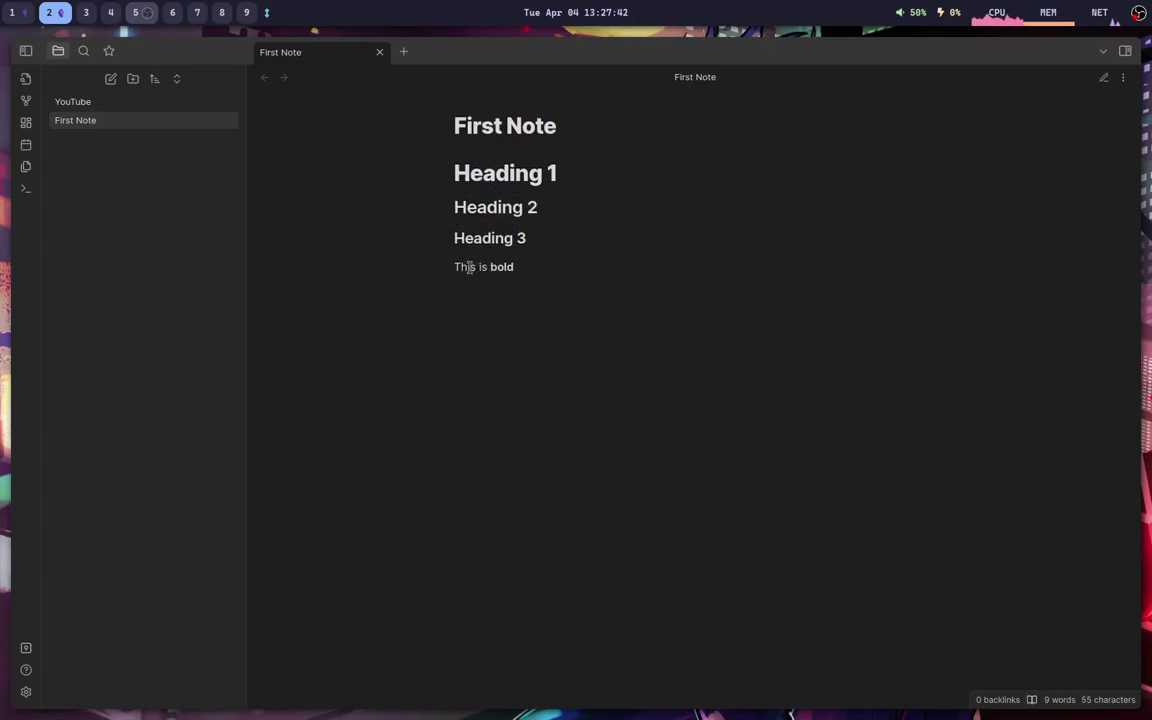
{"action": "left_click_drag", "start_coordinate": [455, 266], "coordinate": [514, 267]}
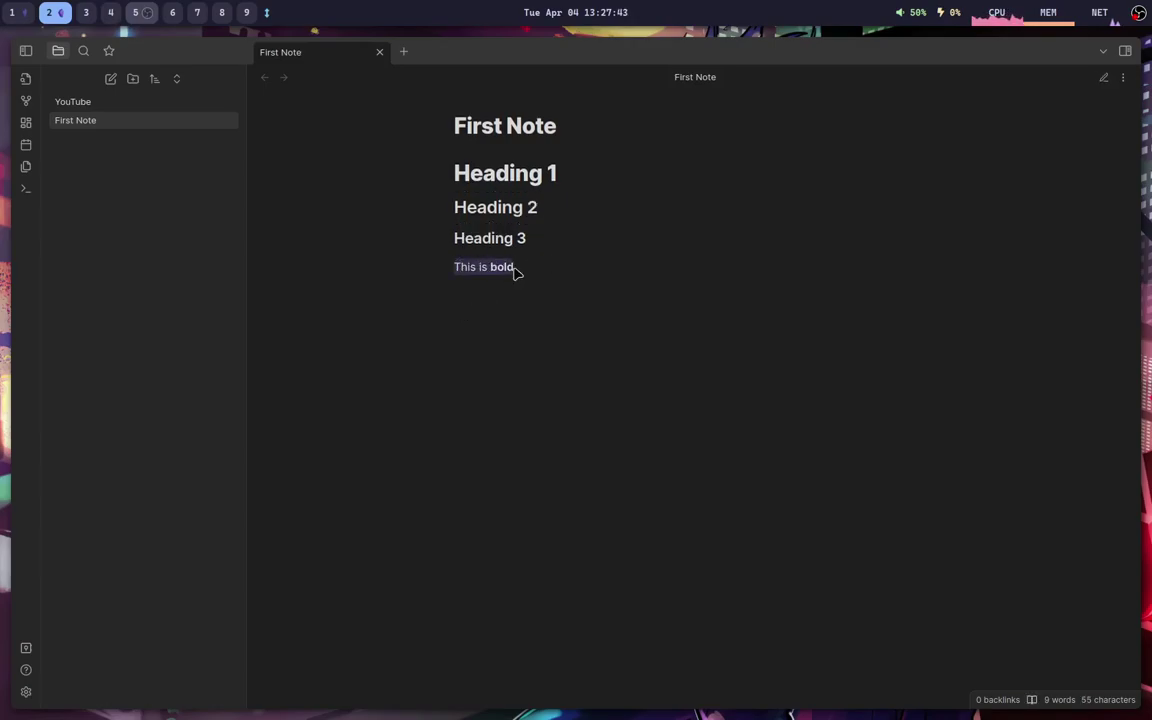
{"action": "left_click", "coordinate": [620, 320]}
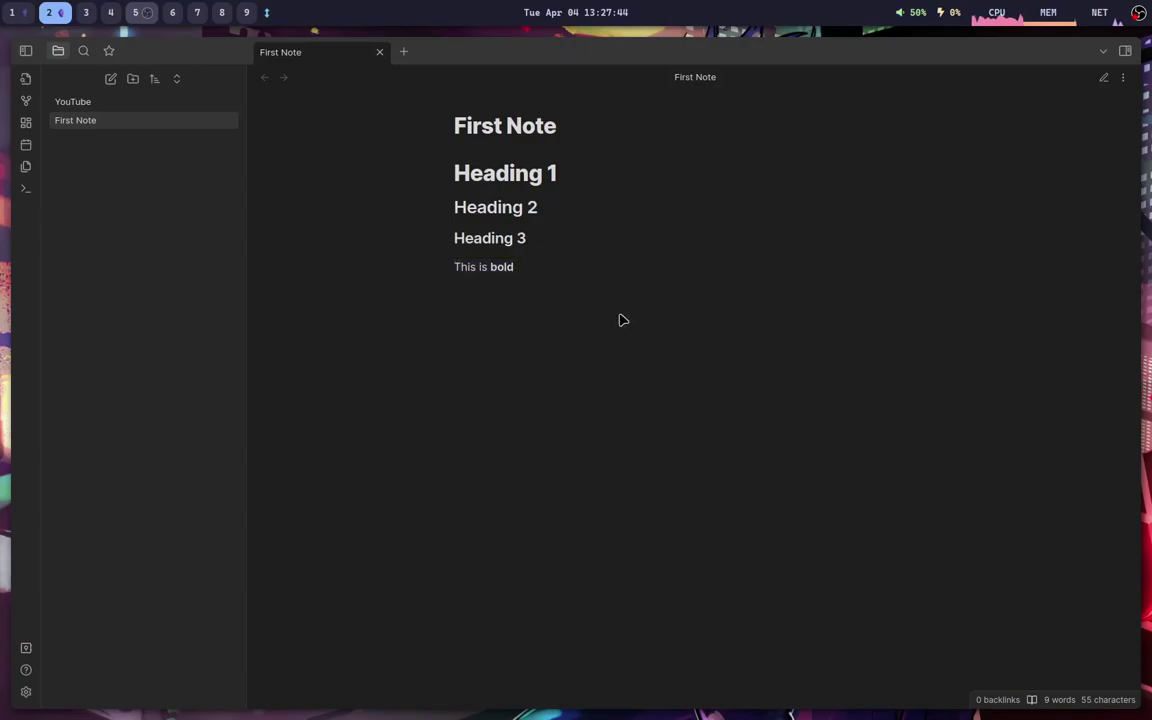
{"action": "double_click", "coordinate": [496, 267]}
{"action": "key", "text": "ctrl+e"}
{"action": "left_click", "coordinate": [550, 225]}
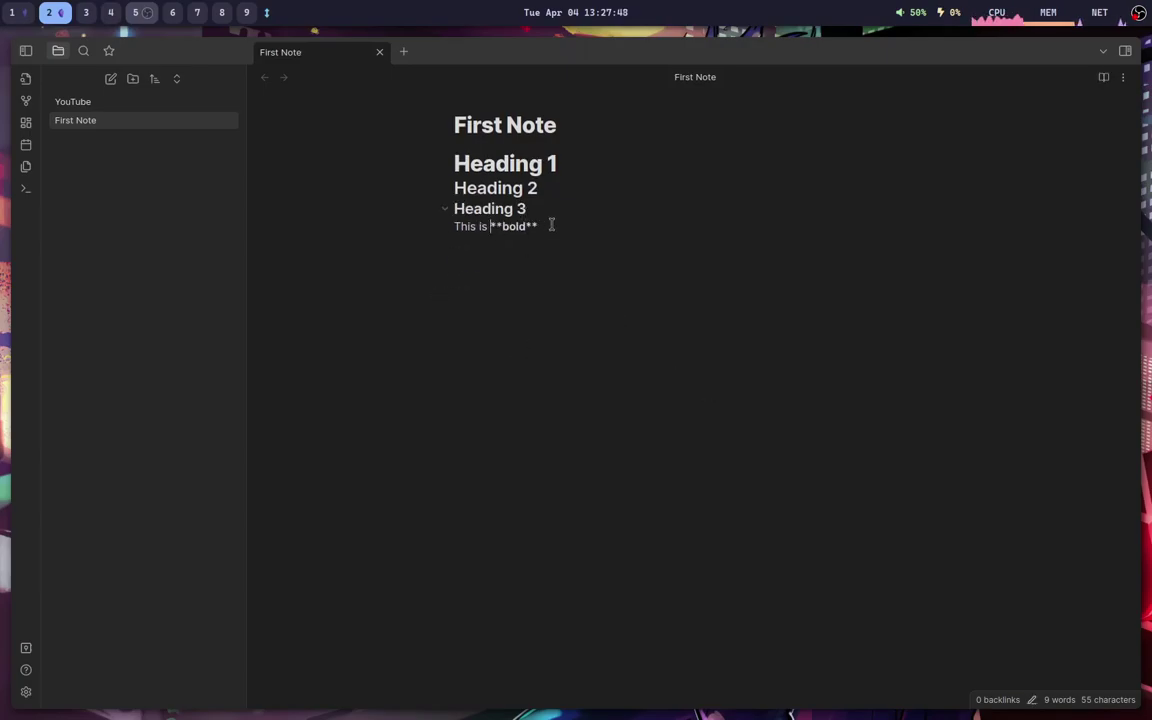
{"action": "key", "text": "Return"}
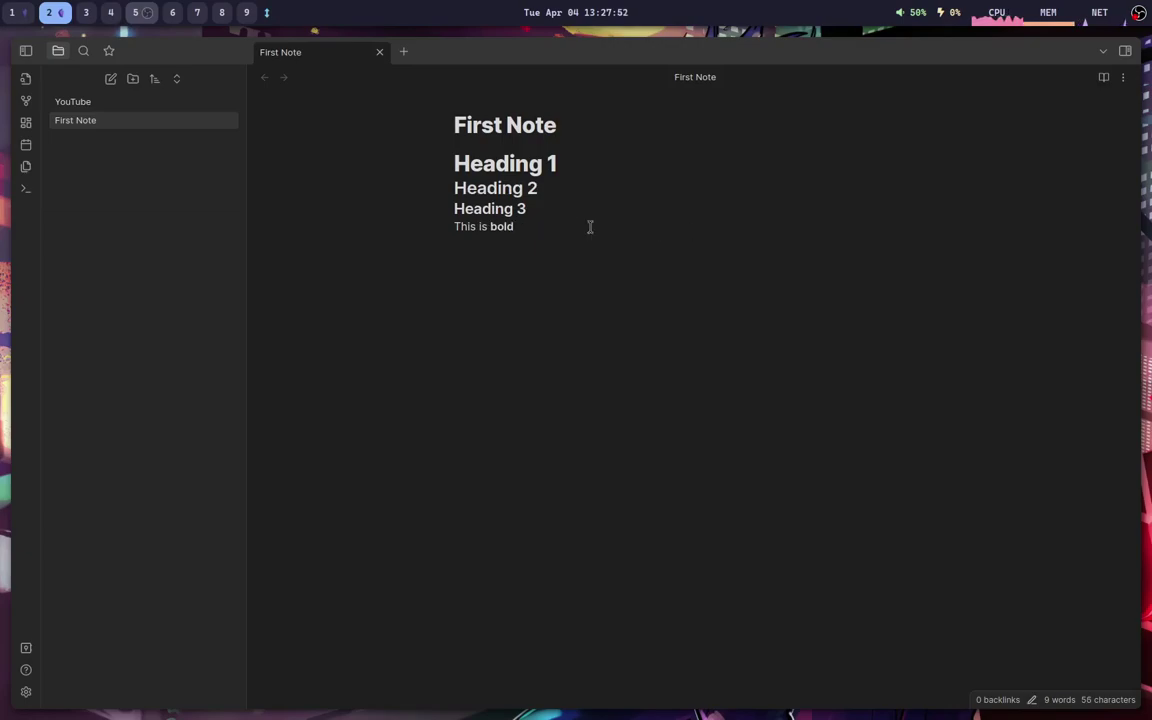
Add a 'This is *italic*' line below the bold line, check it in reading view, then switch to the Sound note
{"action": "left_click", "coordinate": [516, 227]}
{"action": "left_click", "coordinate": [503, 266]}
{"action": "type", "text": "This "}
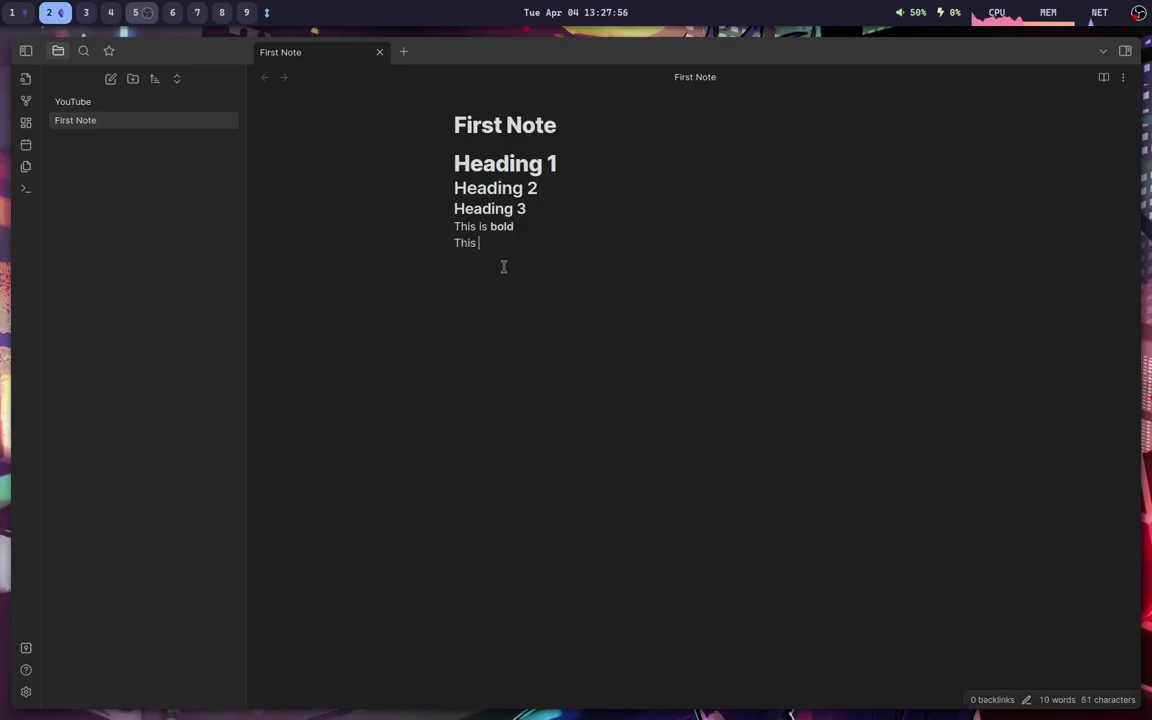
{"action": "type", "text": "is *italic"}
{"action": "key", "text": "ctrl+e"}
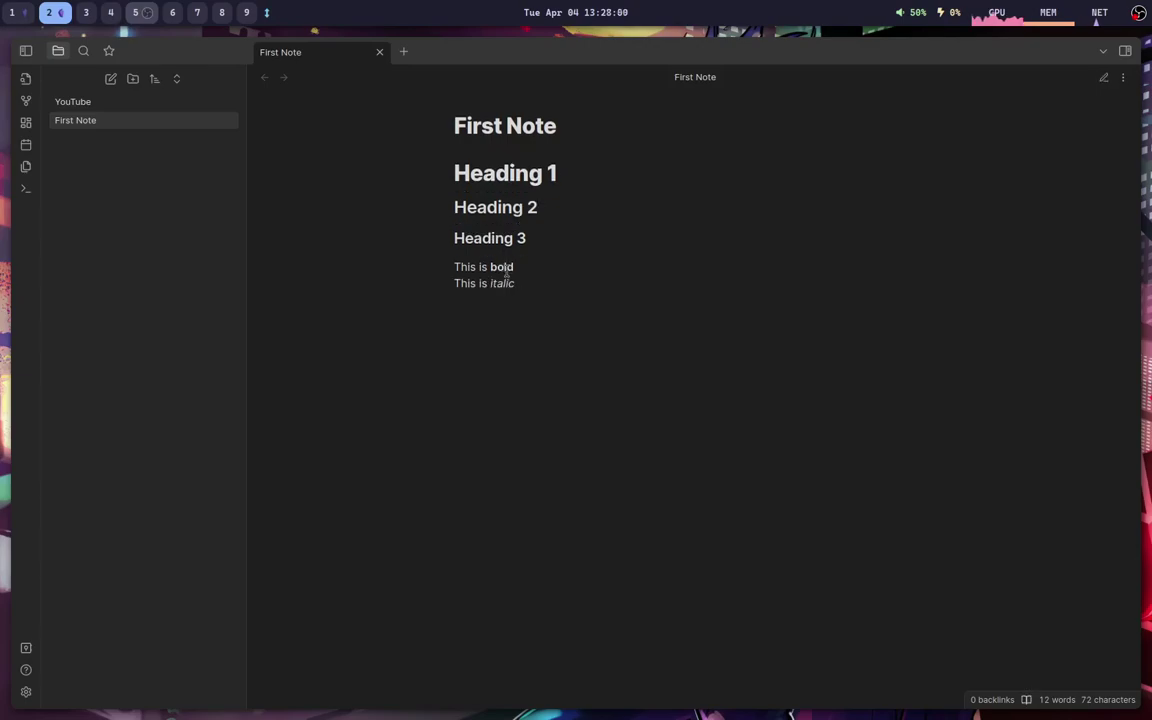
{"action": "double_click", "coordinate": [503, 267]}
{"action": "double_click", "coordinate": [507, 284]}
{"action": "double_click", "coordinate": [507, 268]}
{"action": "key", "text": "ctrl+e"}
{"action": "key", "text": "super+1"}
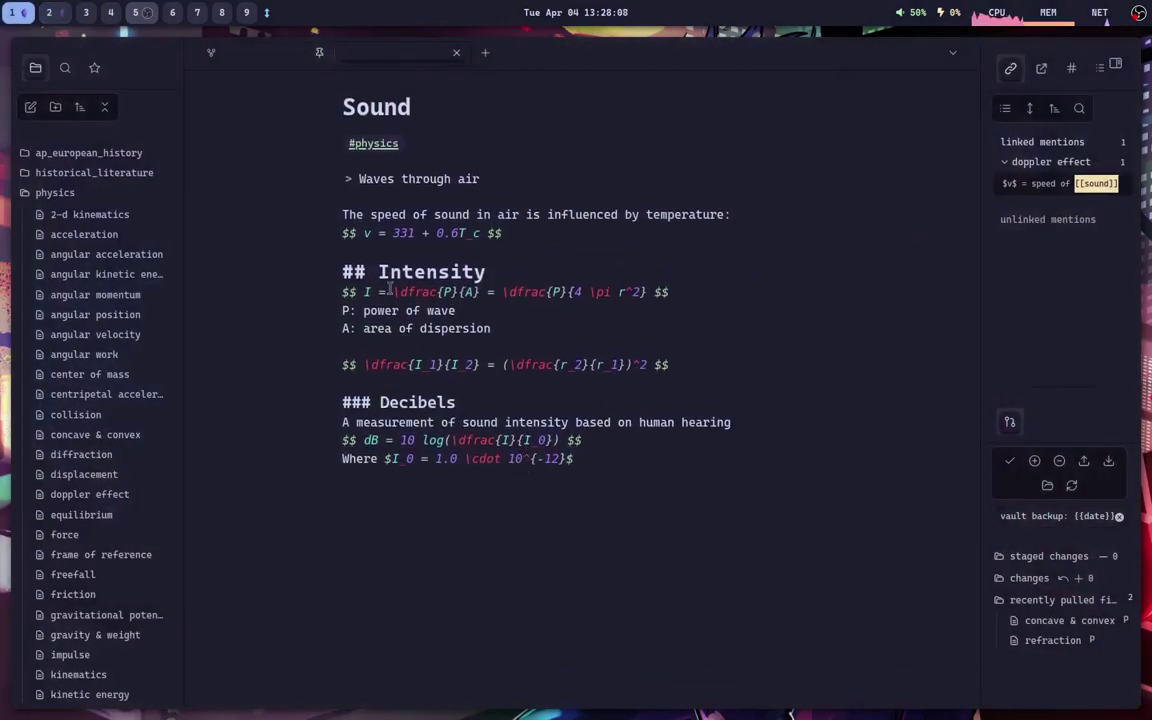
Add the equation $$ \Delta x = v_0 t + 1/2 at^2 $$ below the italic line and preview it
{"action": "left_click", "coordinate": [346, 257]}
{"action": "key", "text": "super+2"}
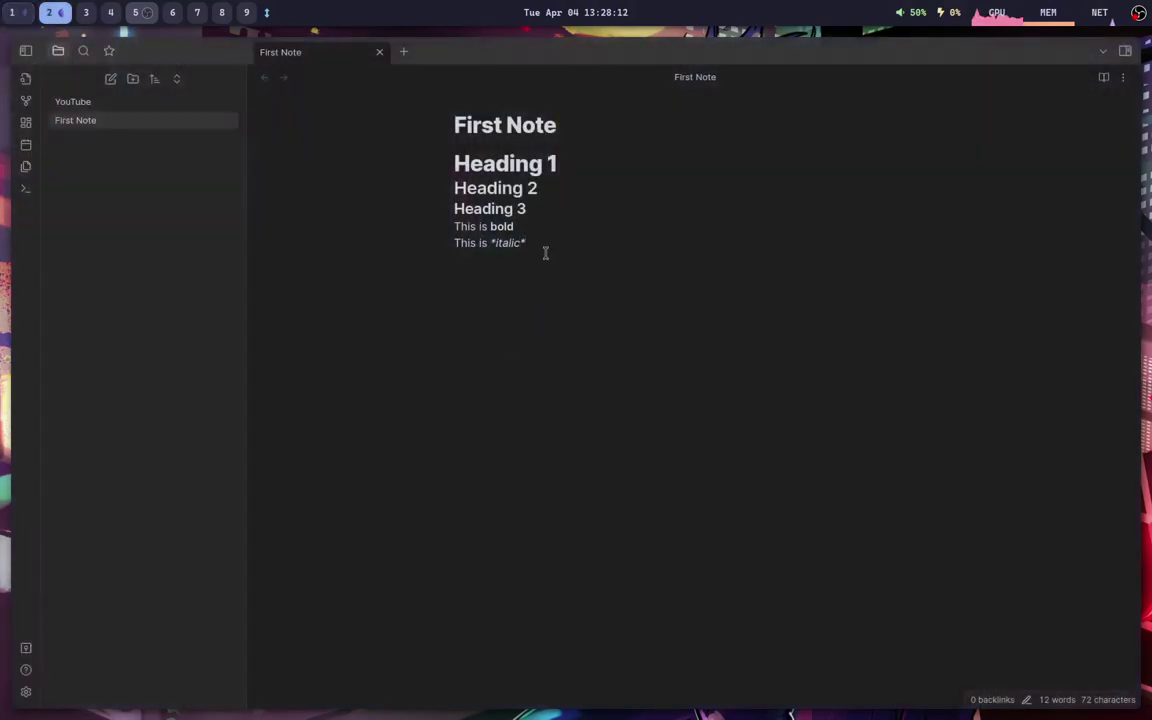
{"action": "key", "text": "Return"}
{"action": "type", "text": "$$ "}
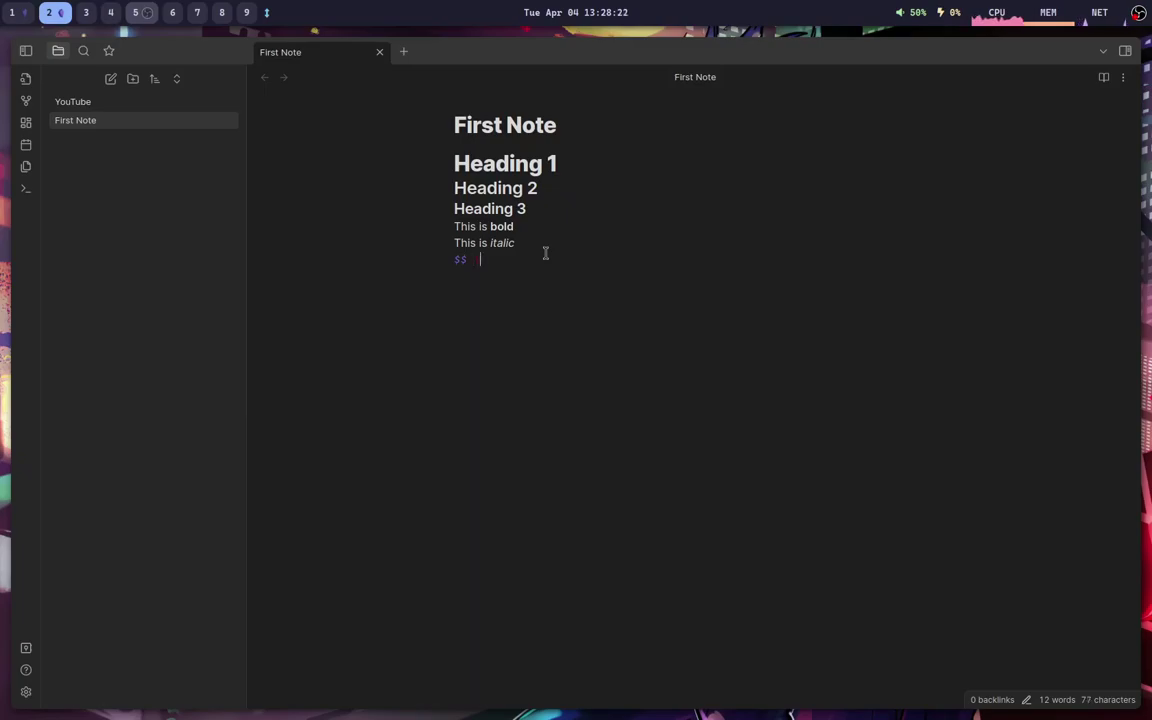
{"action": "type", "text": " delta"}
{"action": "key", "text": "BackSpace"}
{"action": "key", "text": "BackSpace"}
{"action": "key", "text": "BackSpace"}
{"action": "key", "text": "BackSpace"}
{"action": "type", "text": "Delta x = v_0 t + 1/2 at ^2 $$"}
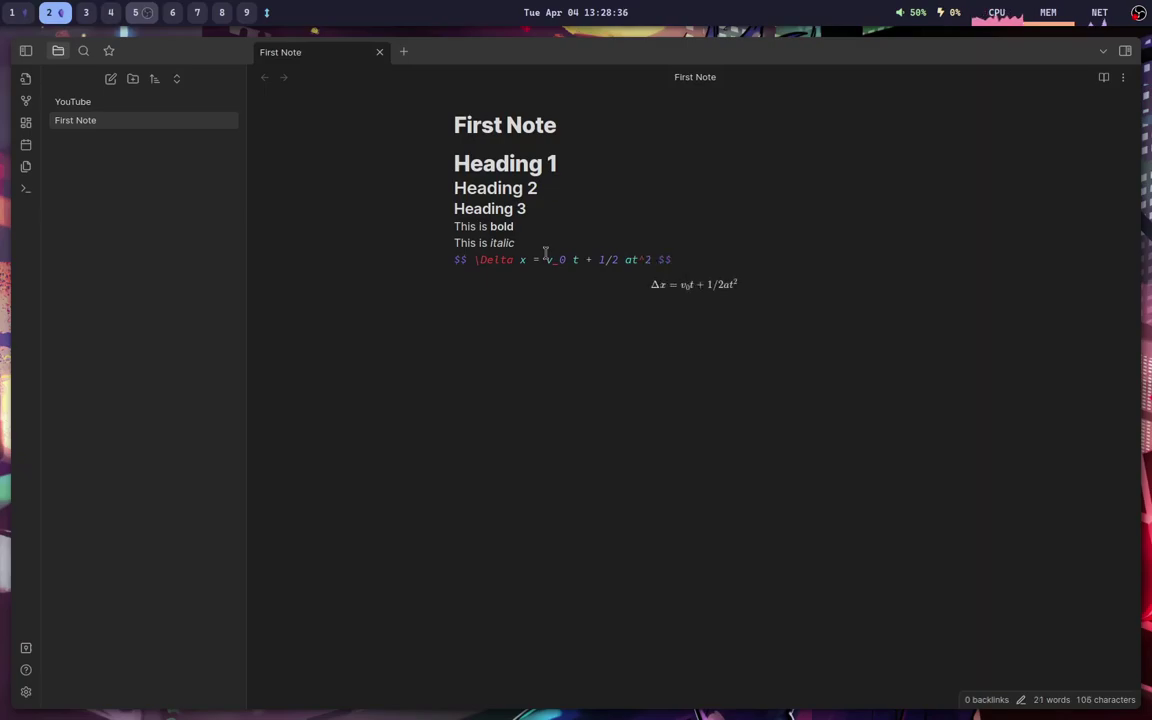
{"action": "key", "text": "ctrl+e"}
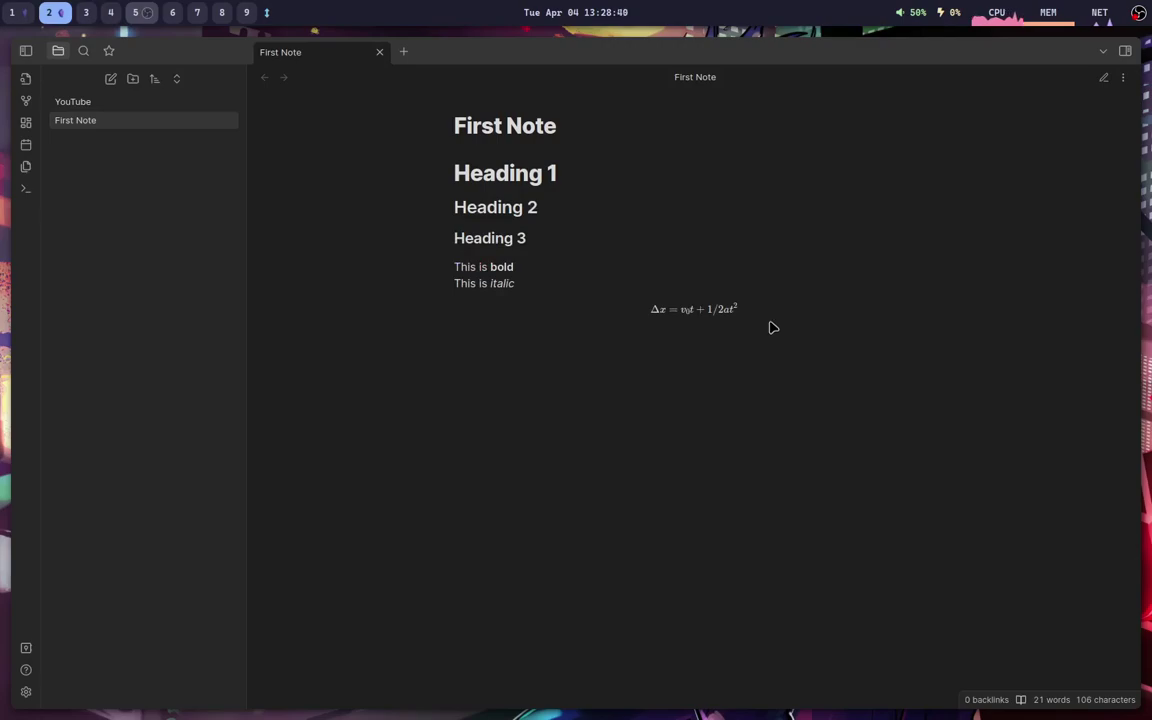
{"action": "key", "text": "ctrl+e"}
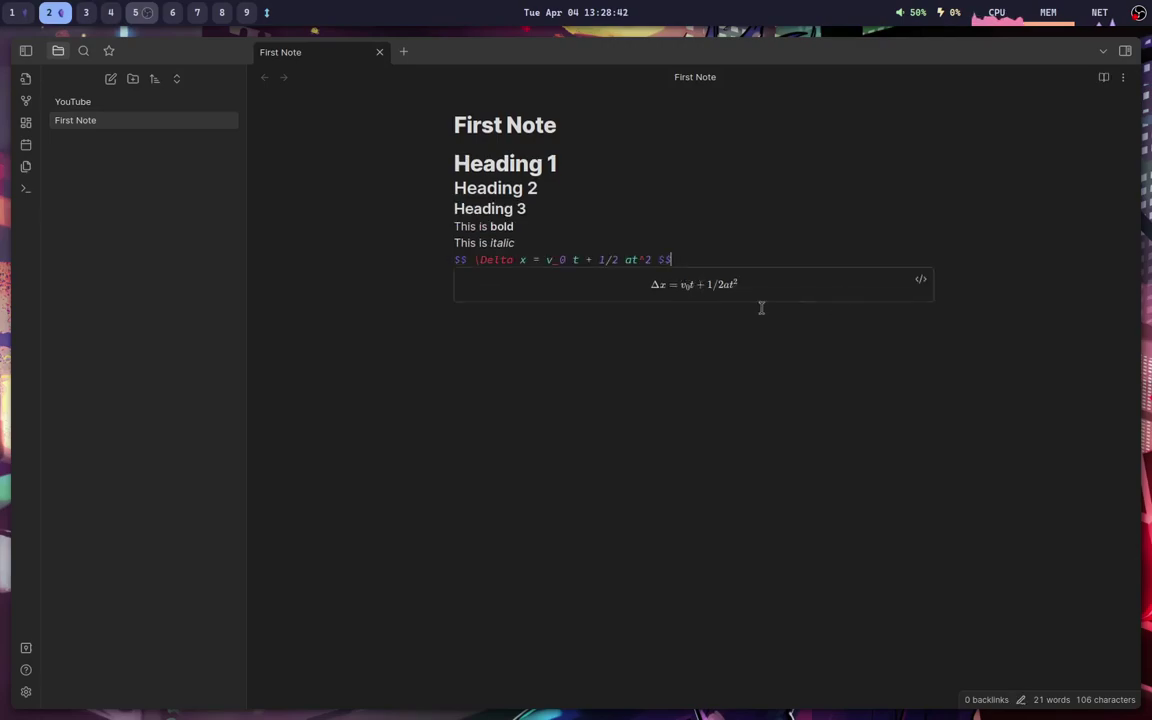
{"action": "left_click_drag", "start_coordinate": [673, 259], "coordinate": [453, 243]}
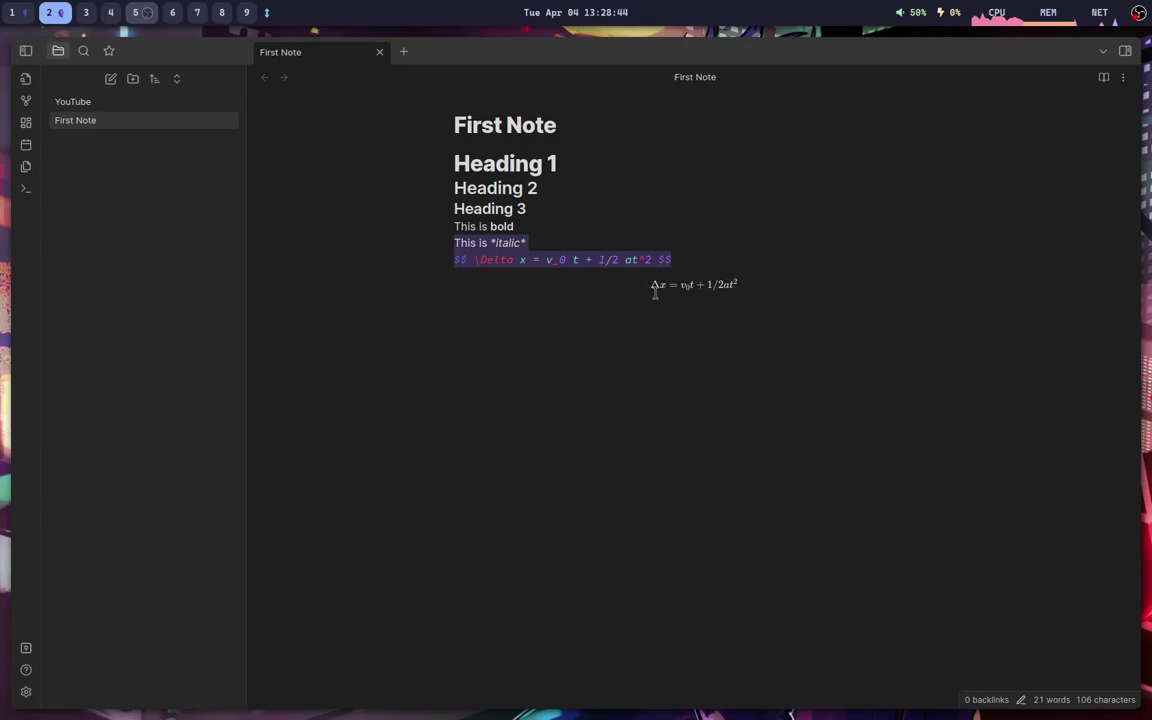
{"action": "left_click", "coordinate": [680, 260]}
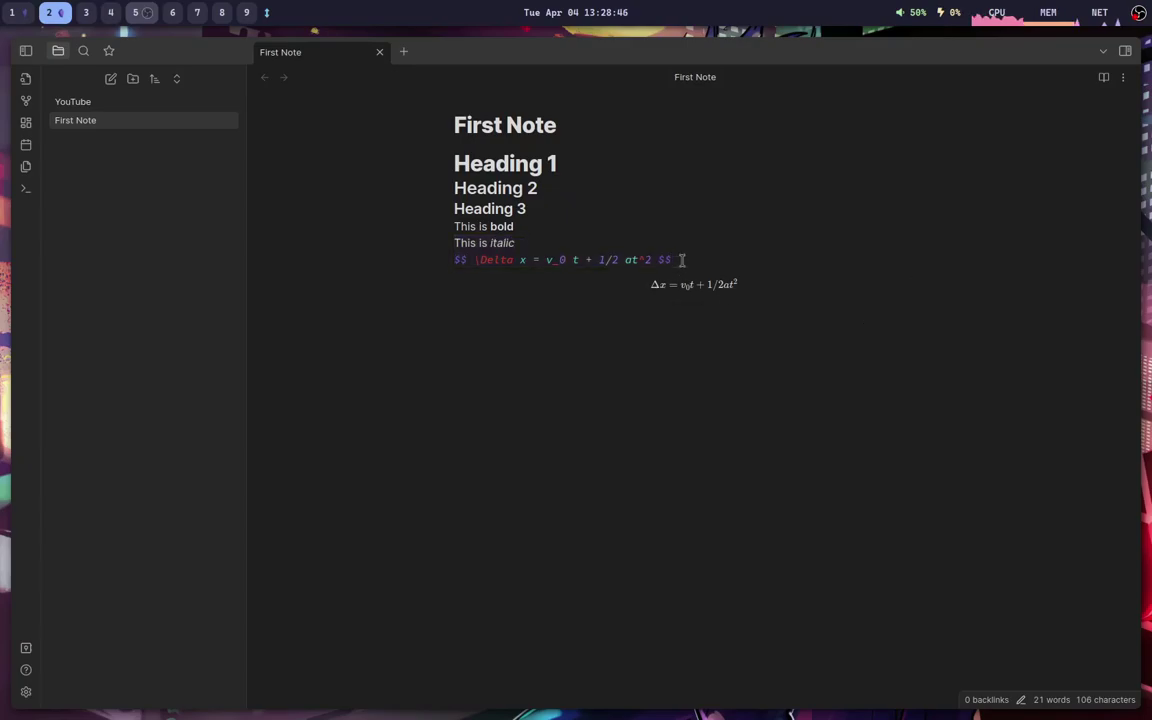
Add the line 'Inline equation: $v = dt$' below the display equation and toggle the view
{"action": "key", "text": "Return"}
{"action": "type", "text": "In"}
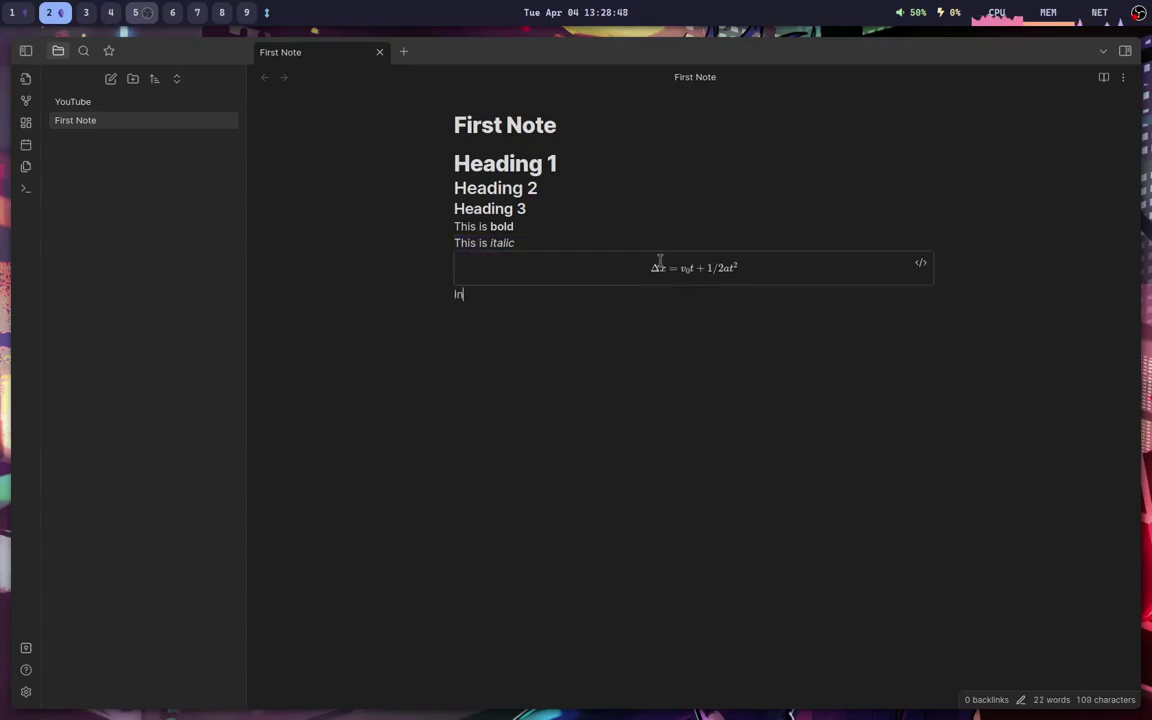
{"action": "type", "text": "line equations"}
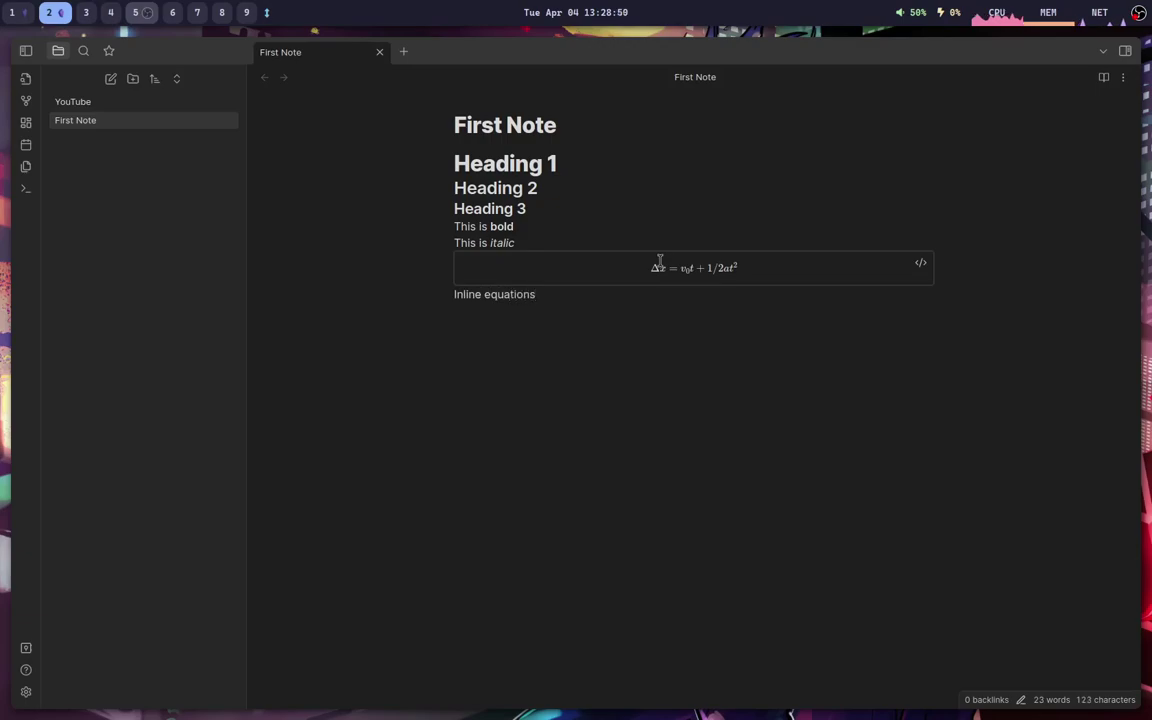
{"action": "key", "text": "BackSpace"}
{"action": "type", "text": ": $"}
{"action": "type", "text": "v = dt"}
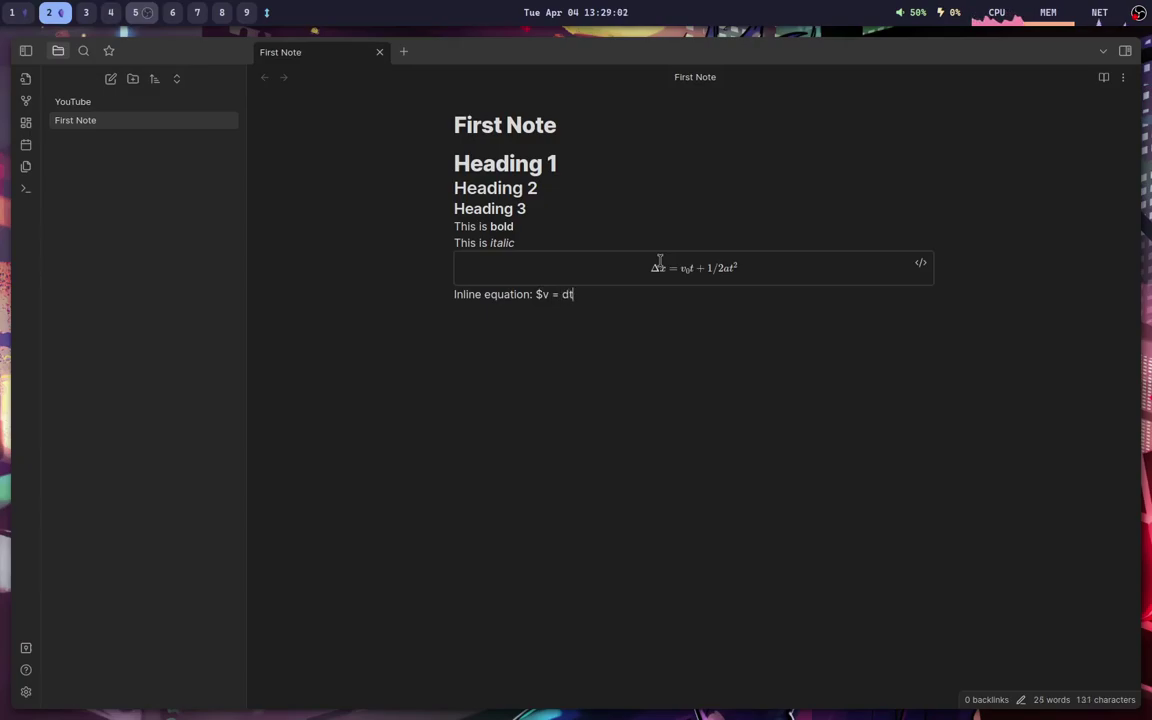
{"action": "type", "text": "$"}
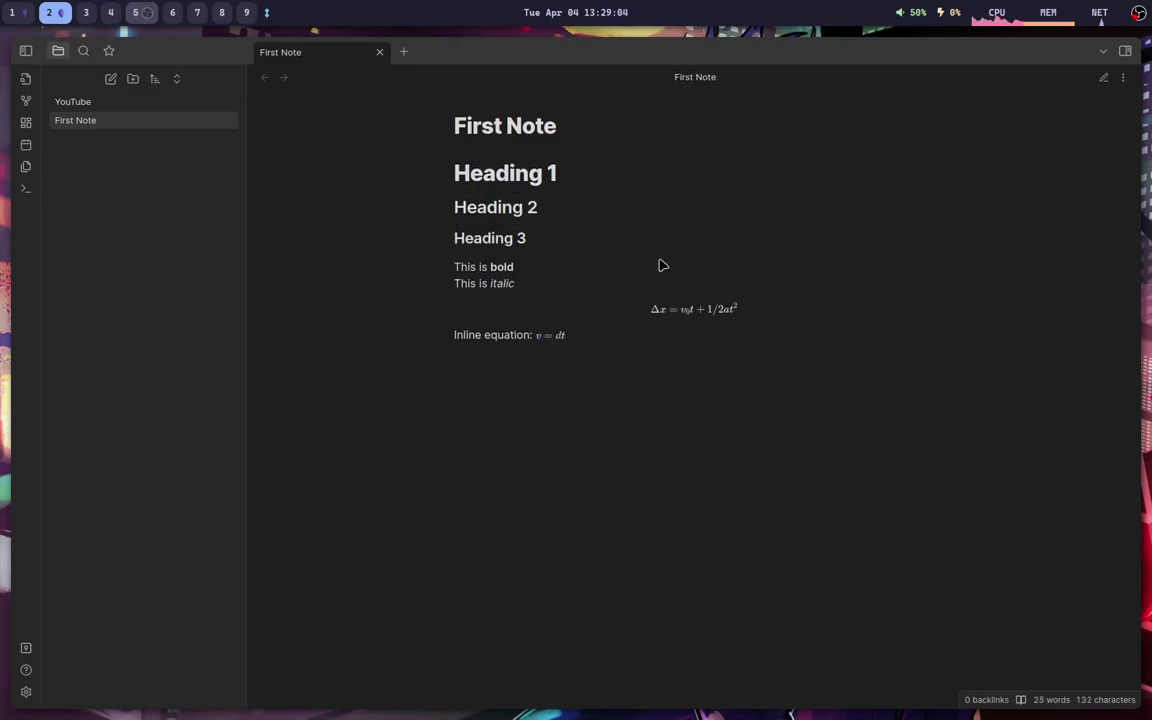
{"action": "left_click_drag", "start_coordinate": [602, 347], "coordinate": [445, 221]}
{"action": "left_click", "coordinate": [648, 358]}
{"action": "key", "text": "ctrl+e"}
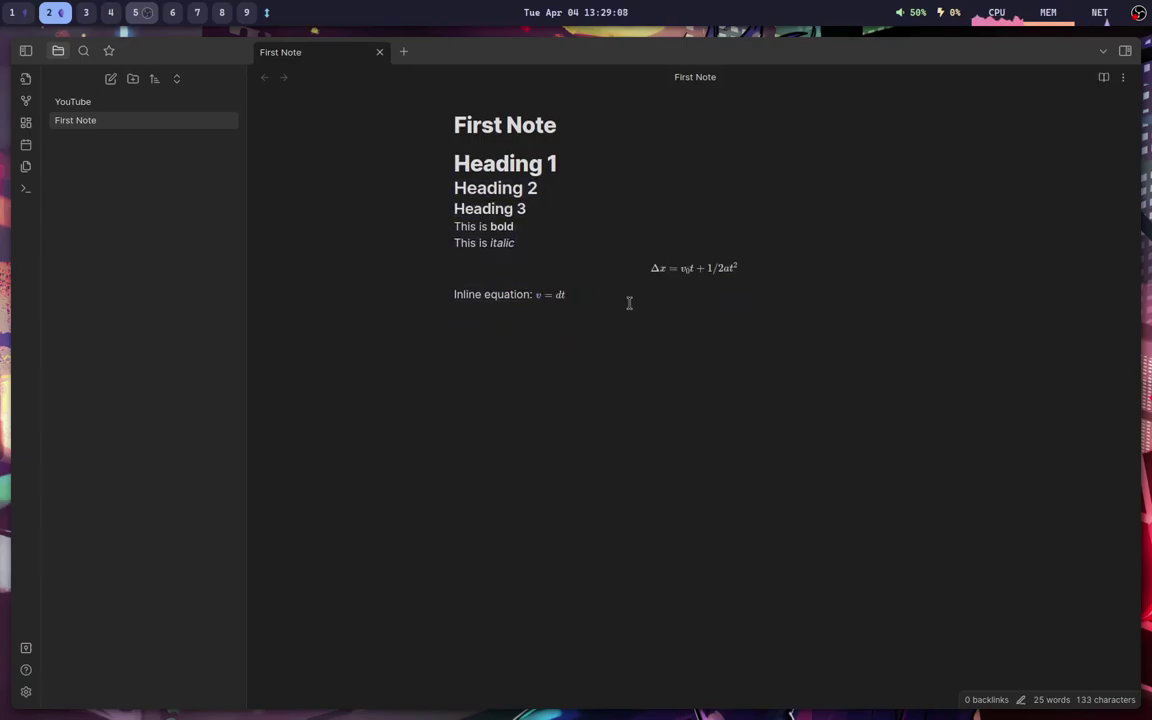
{"action": "key", "text": "super+1"}
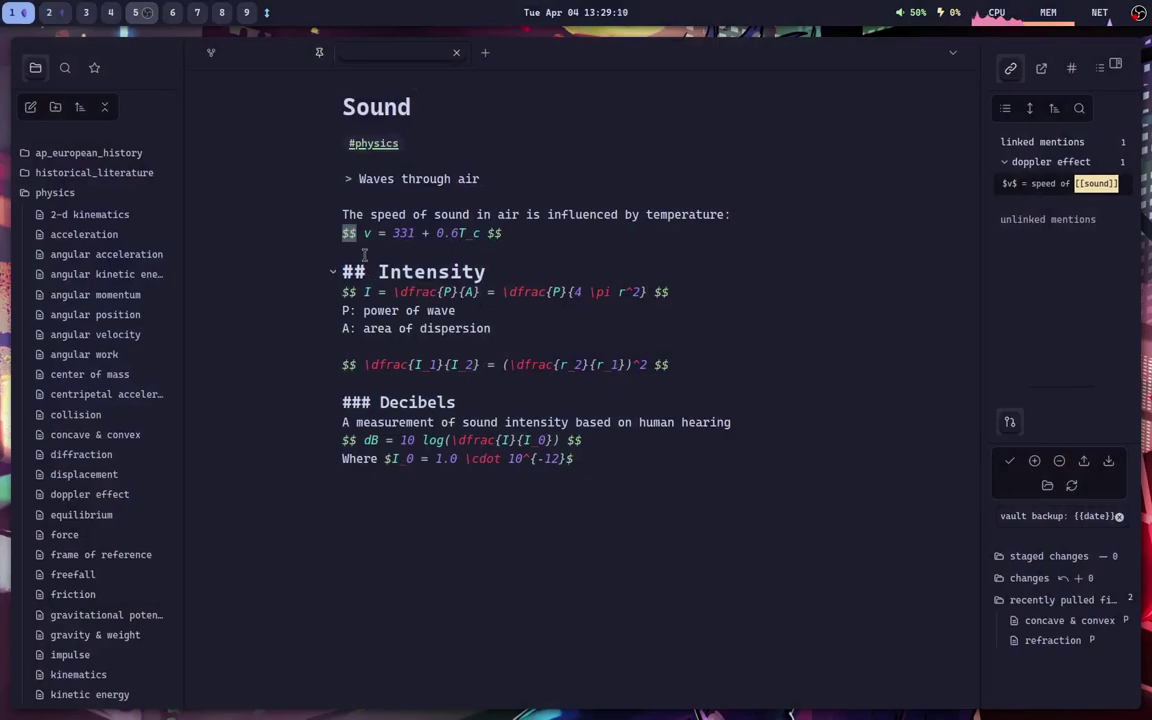
{"action": "left_click", "coordinate": [355, 178]}
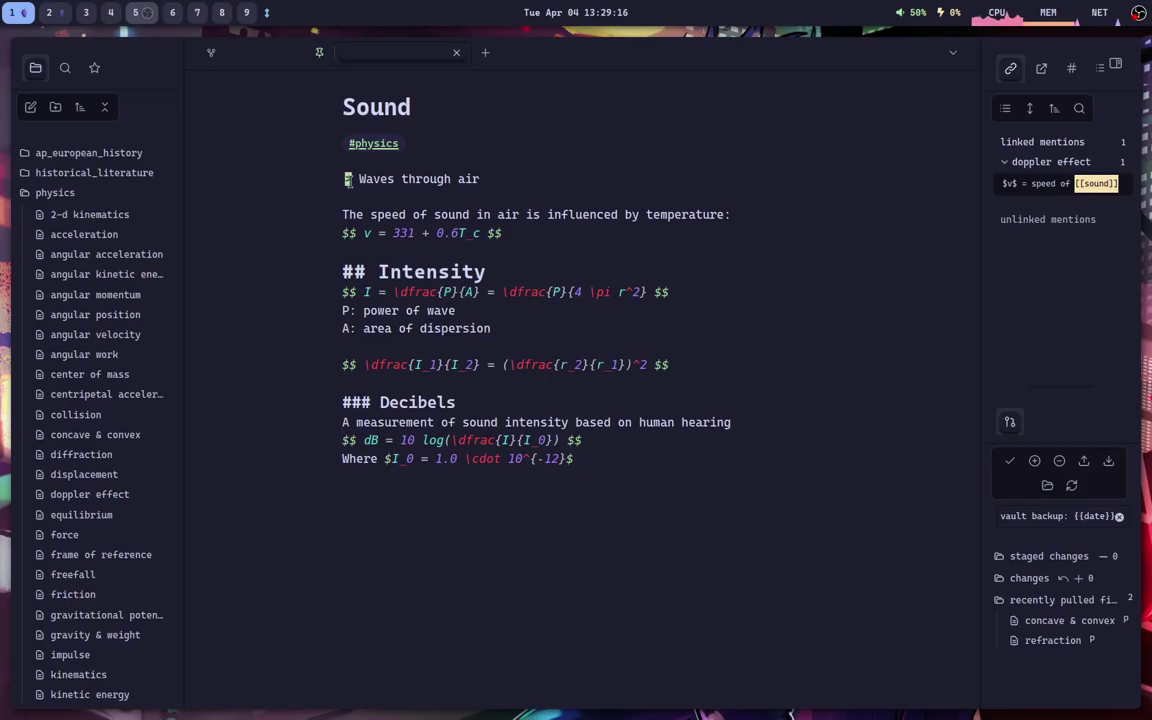
{"action": "left_click", "coordinate": [82, 455]}
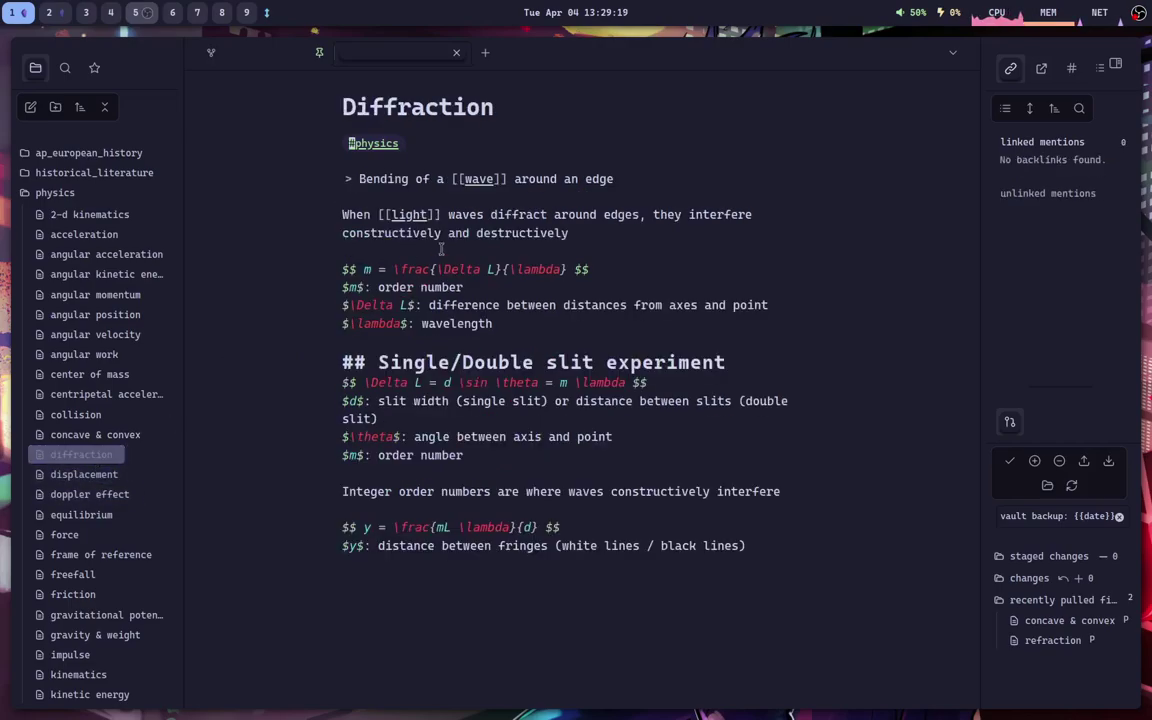
{"action": "left_click", "coordinate": [347, 179]}
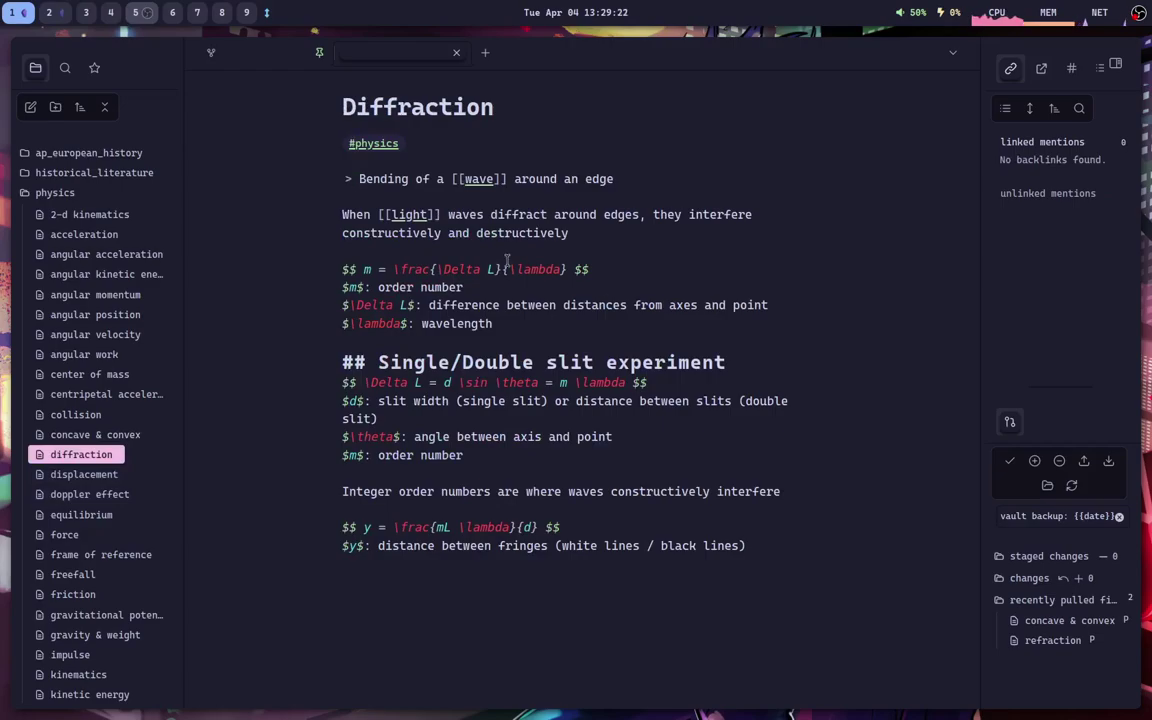
{"action": "key", "text": "ctrl+e"}
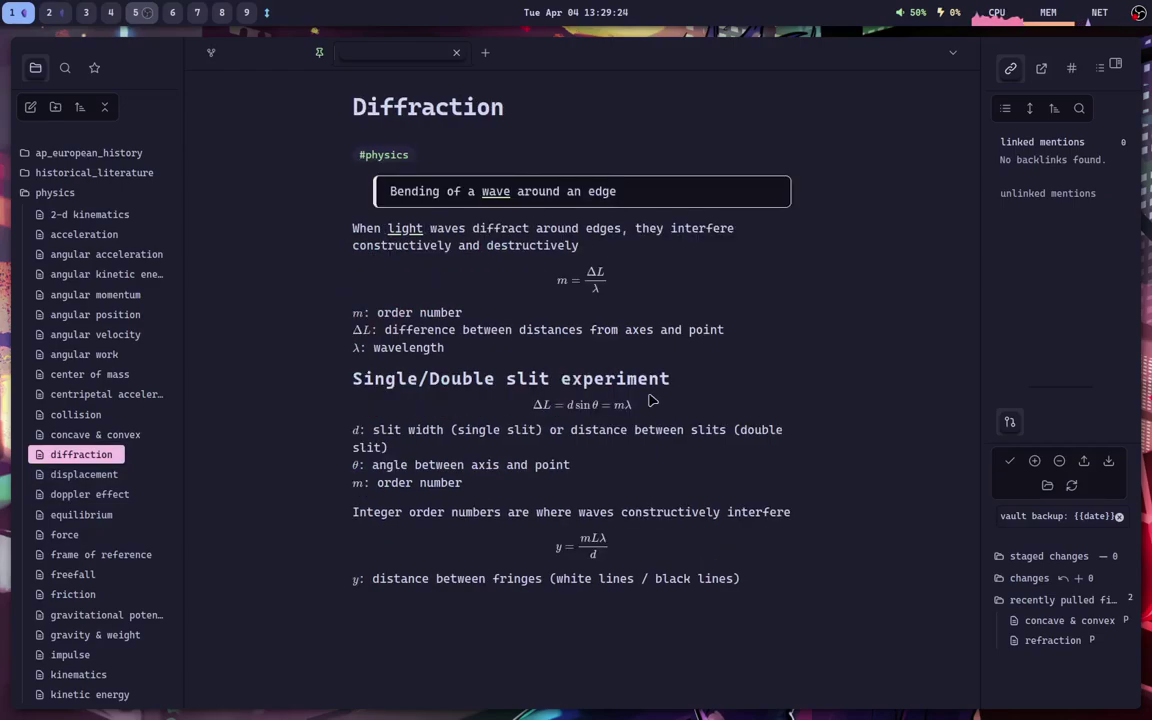
{"action": "left_click_drag", "start_coordinate": [392, 193], "coordinate": [662, 203]}
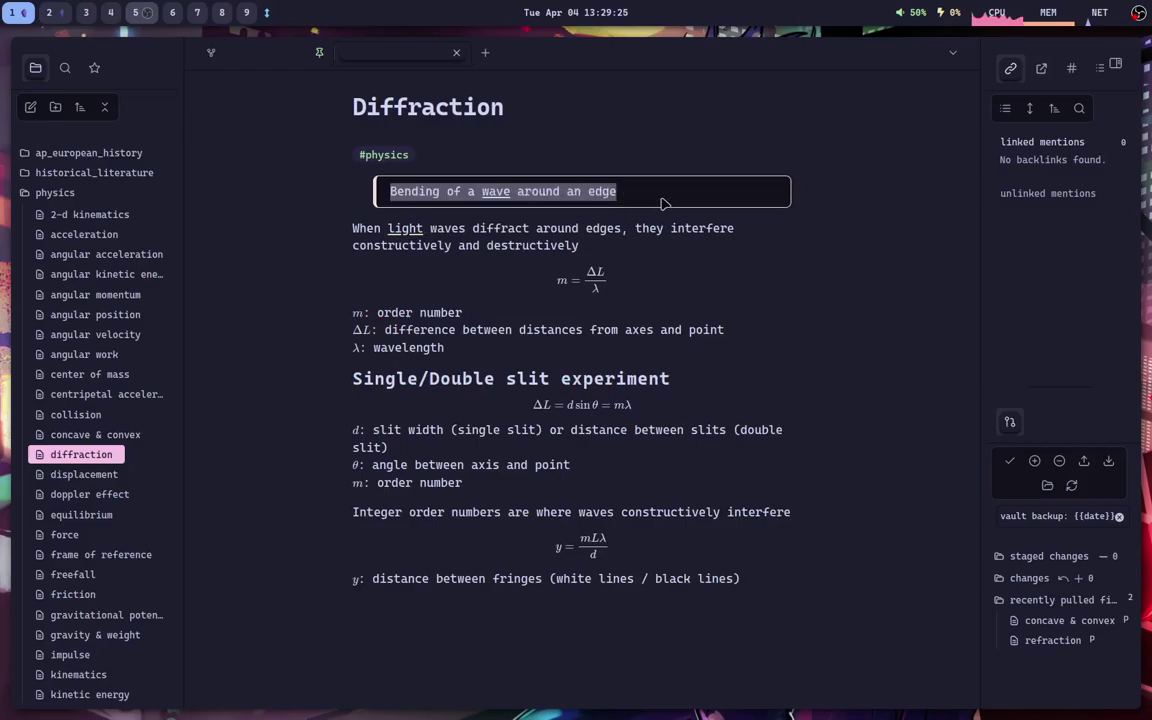
{"action": "left_click", "coordinate": [372, 202]}
{"action": "left_click_drag", "start_coordinate": [390, 193], "coordinate": [622, 201]}
Type the blockquote '> This is a quote' on a new line below the inline equation
{"action": "key", "text": "super+2"}
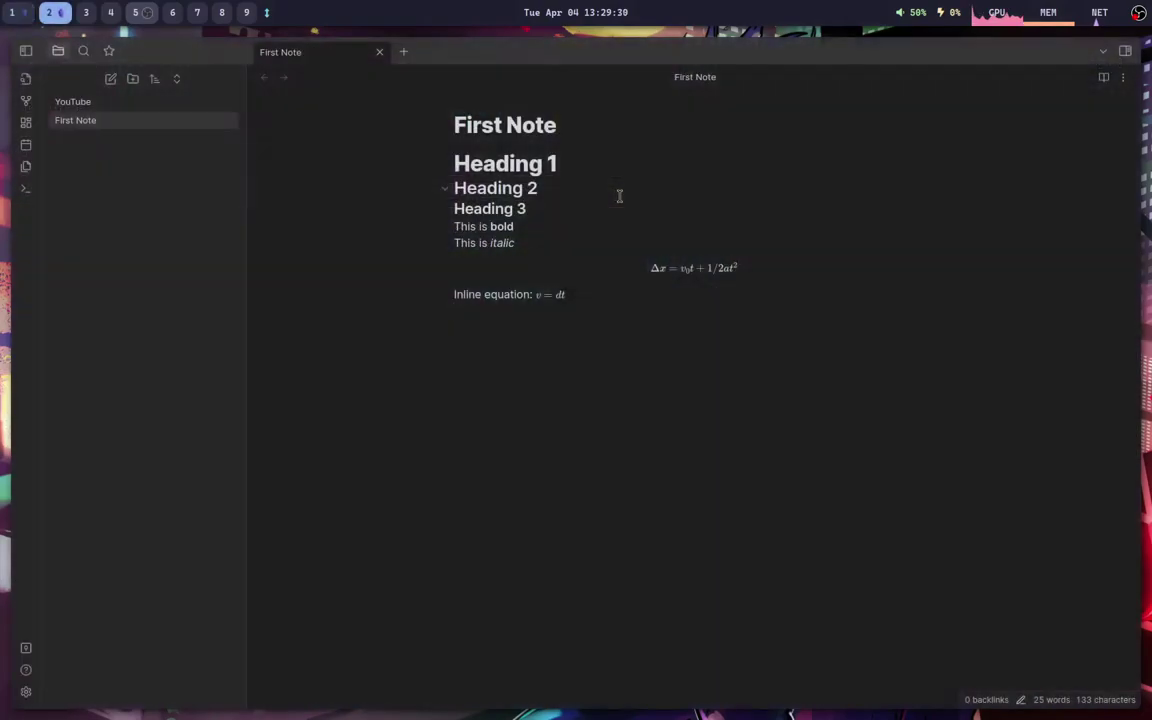
{"action": "type", "text": "> Thifdsafdsafdsafdsafdsaf"}
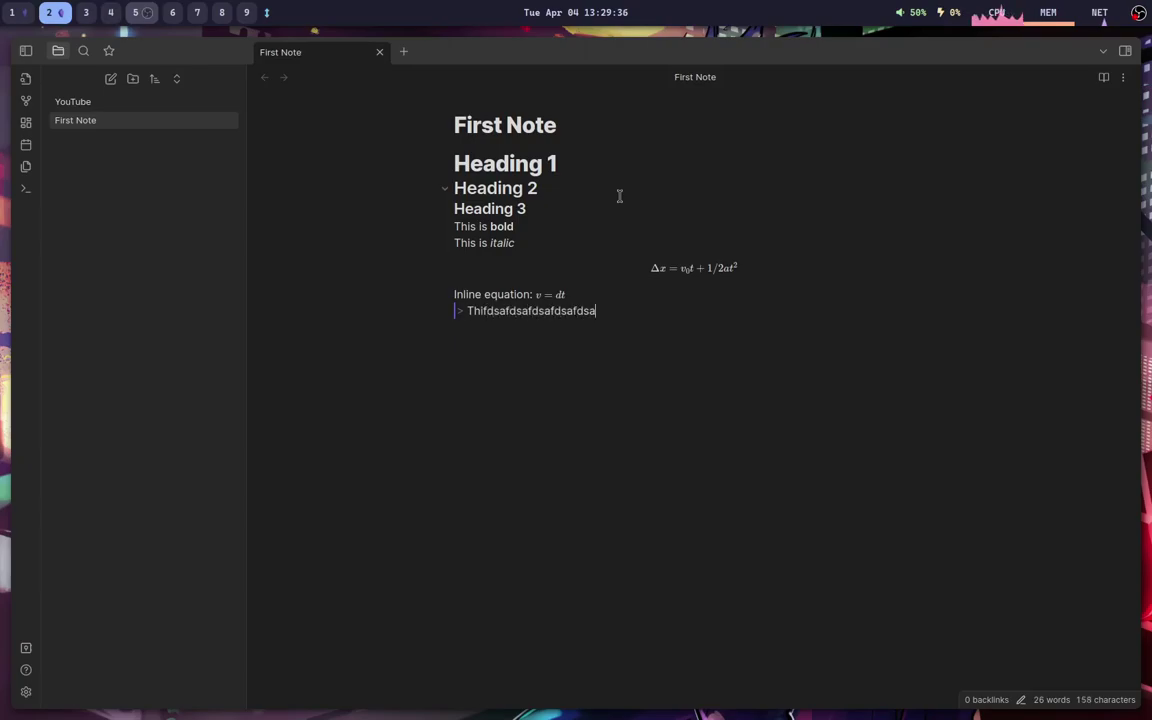
{"action": "key", "text": "ctrl+BackSpace"}
{"action": "type", "text": "This is a quote"}
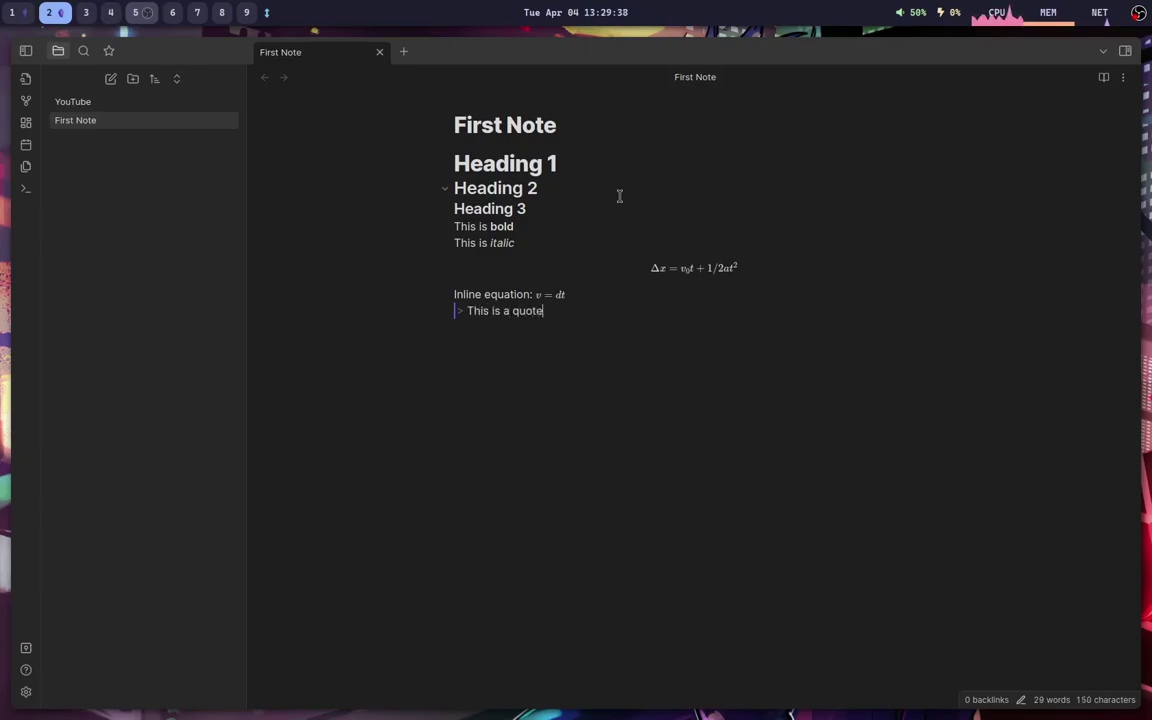
Toggle between reading and editing views to check the rendered quote
{"action": "key", "text": "ctrl+e"}
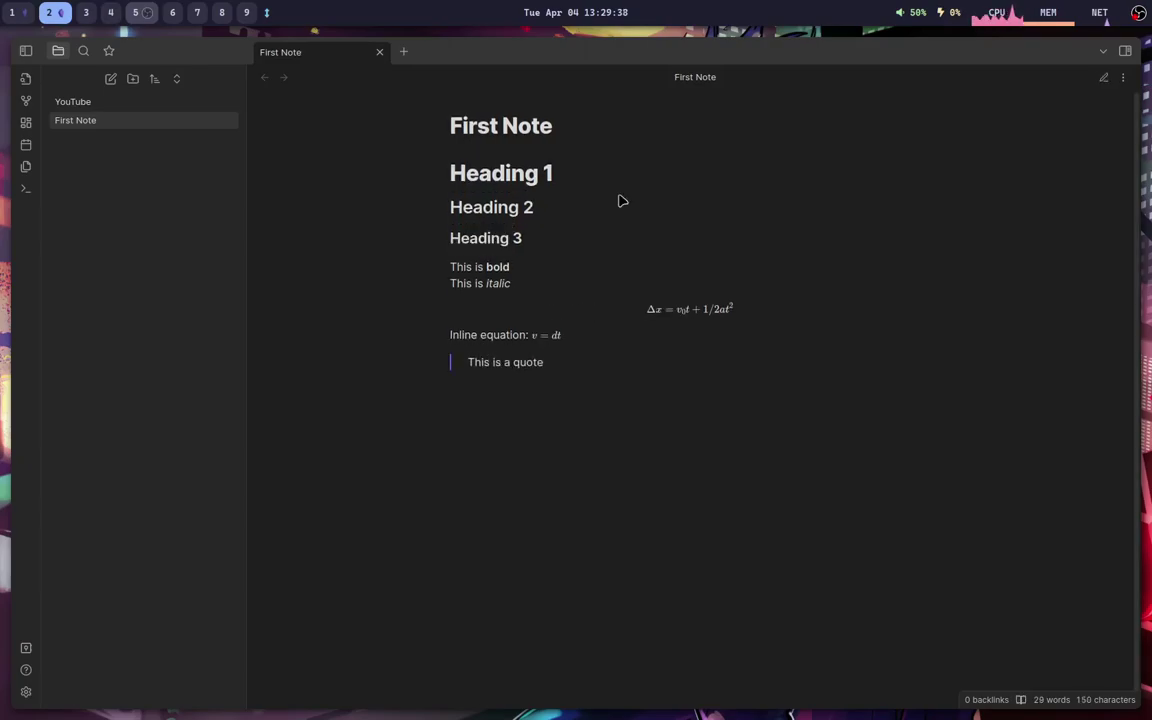
{"action": "left_click_drag", "start_coordinate": [466, 363], "coordinate": [591, 373]}
{"action": "left_click", "coordinate": [472, 368]}
{"action": "left_click_drag", "start_coordinate": [481, 363], "coordinate": [548, 365]}
{"action": "left_click", "coordinate": [576, 368]}
{"action": "key", "text": "ctrl+e"}
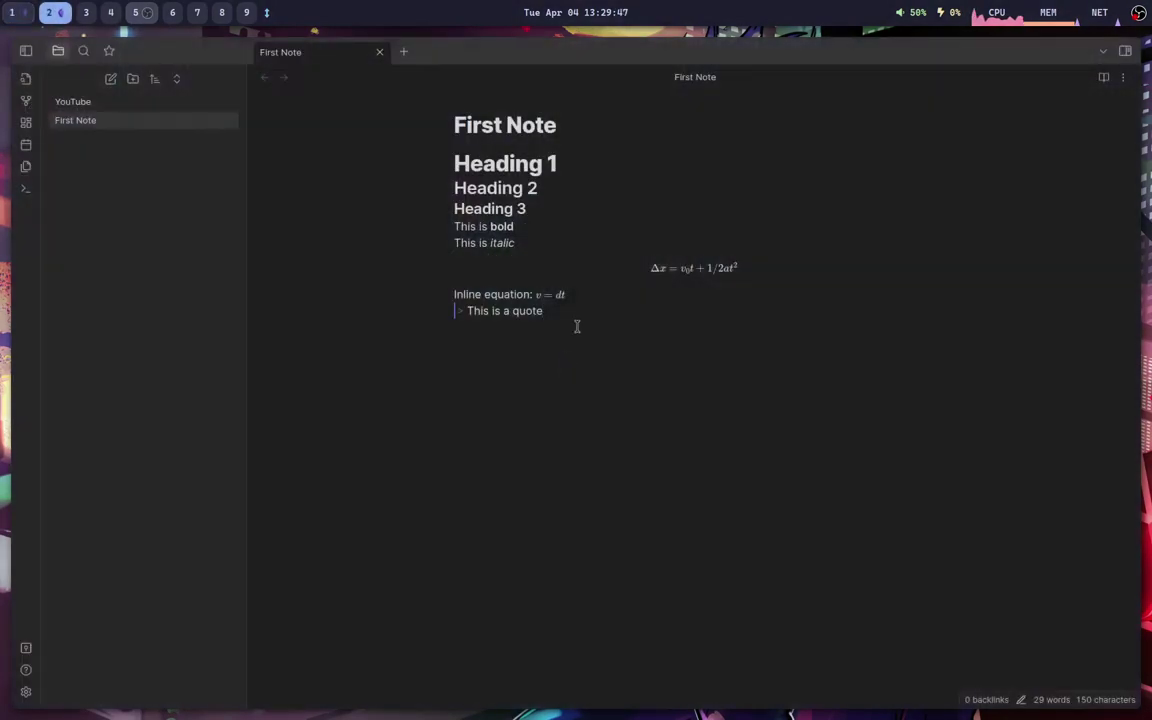
{"action": "key", "text": "ctrl+e"}
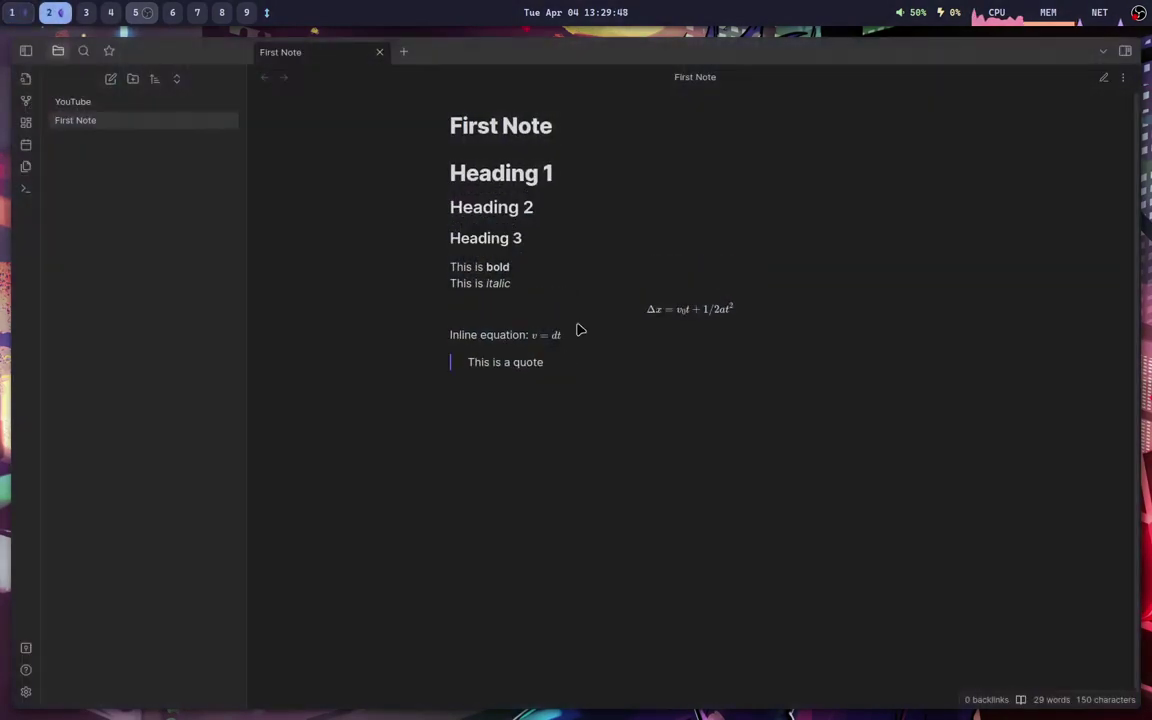
{"action": "key", "text": "ctrl+e"}
{"action": "double_click", "coordinate": [510, 294]}
{"action": "key", "text": "ctrl+e"}
{"action": "key", "text": "ctrl+e"}
{"action": "key", "text": "ctrl+e"}
{"action": "key", "text": "ctrl+e"}
{"action": "key", "text": "ctrl+e"}
{"action": "key", "text": "ctrl+e"}
{"action": "key", "text": "ctrl+e"}
{"action": "key", "text": "ctrl+e"}
{"action": "key", "text": "super+1"}
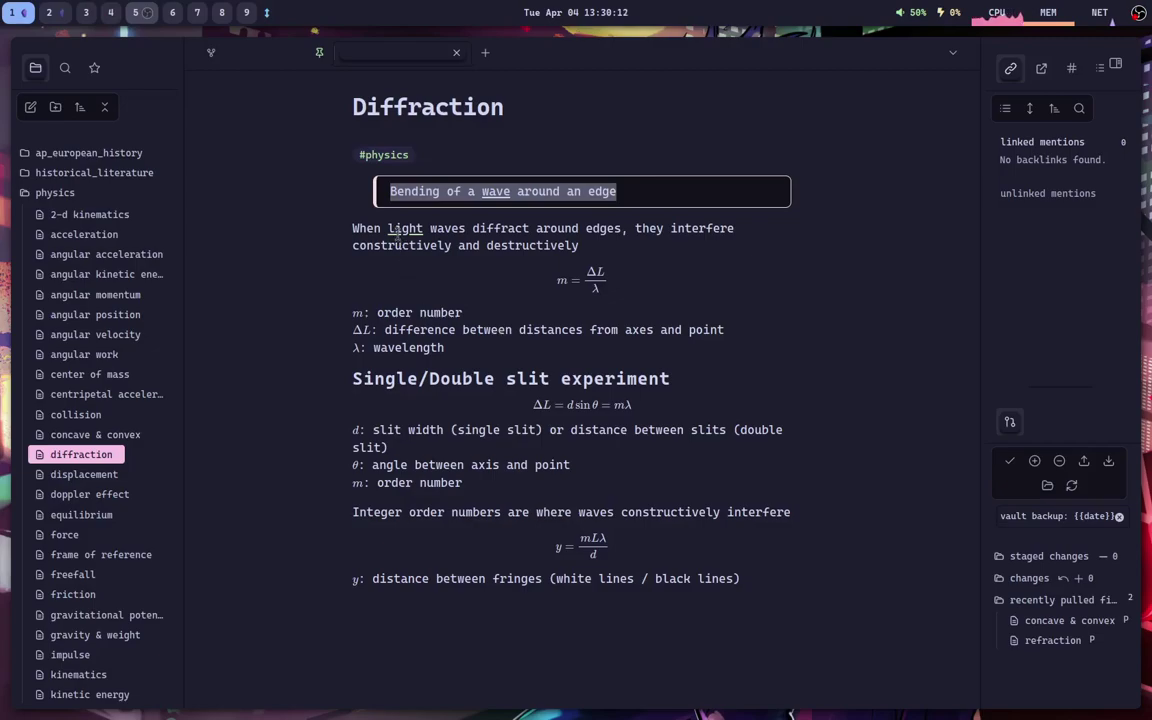
{"action": "mouse_move", "coordinate": [405, 228]}
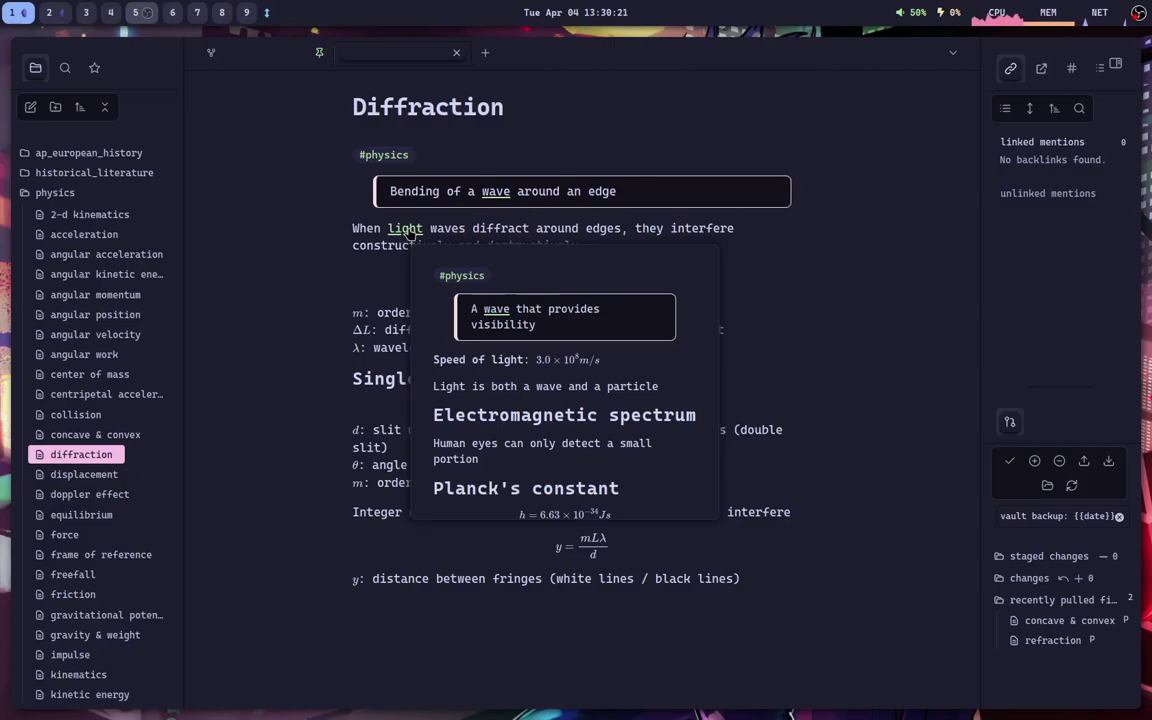
{"action": "scroll", "coordinate": [533, 390], "scroll_direction": "down", "scroll_amount": 3}
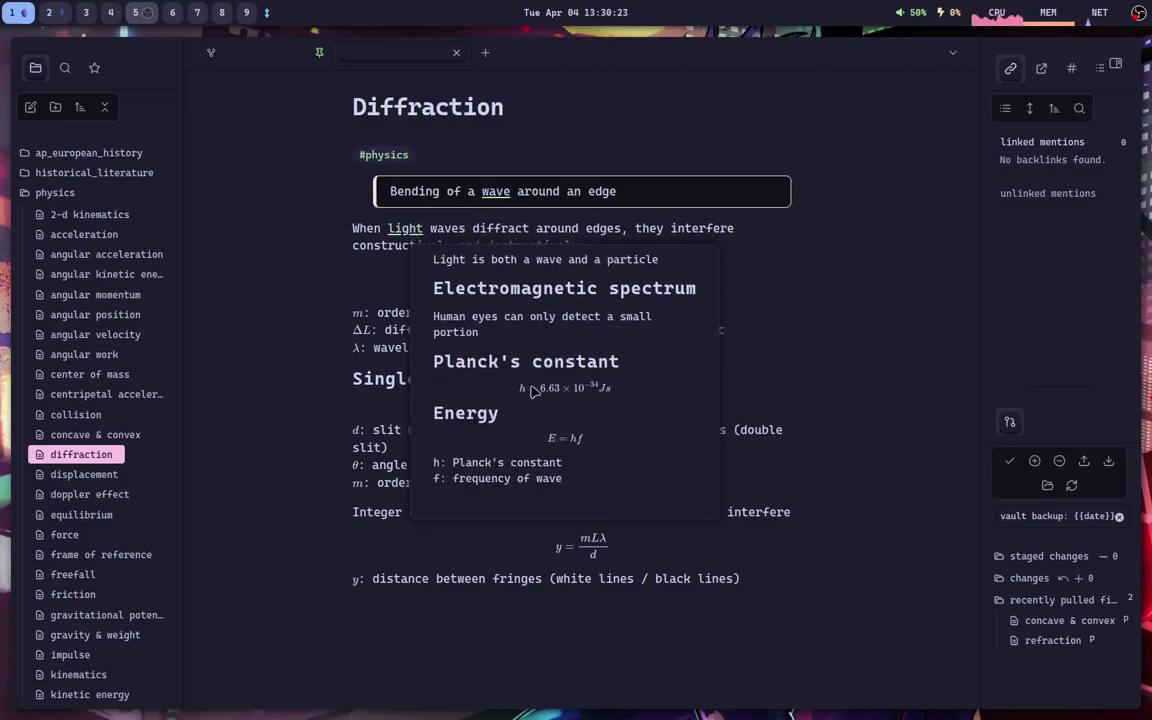
{"action": "scroll", "coordinate": [533, 390], "scroll_direction": "up", "scroll_amount": 2}
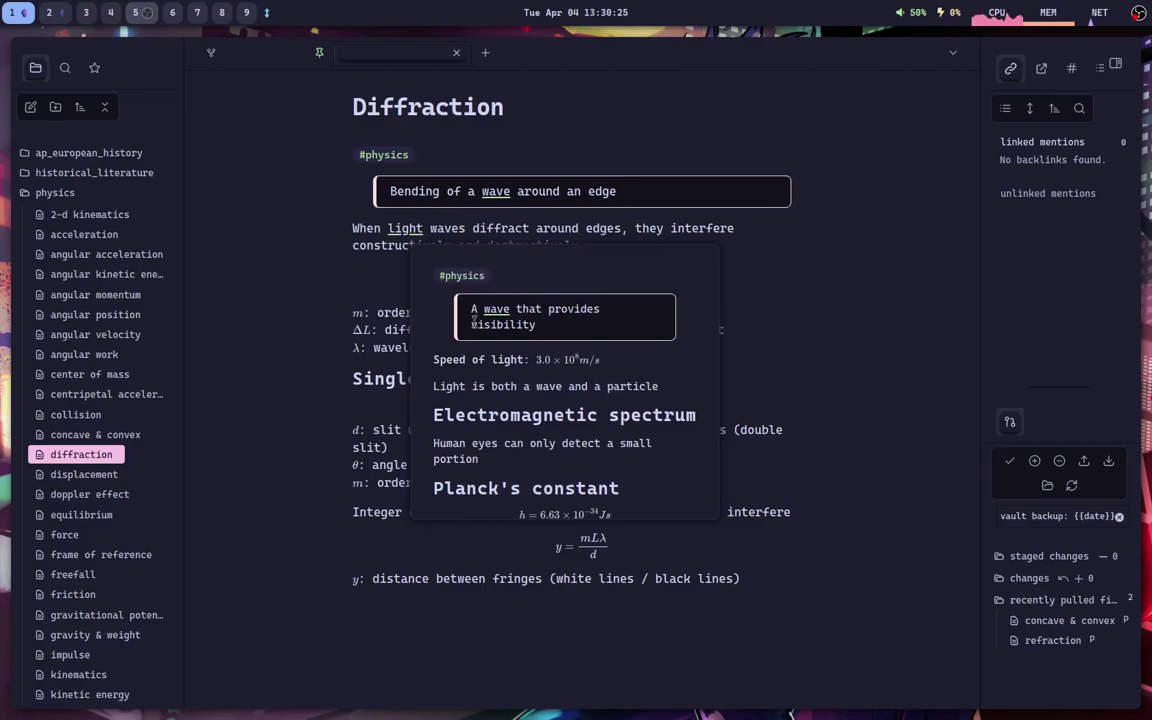
{"action": "mouse_move", "coordinate": [497, 313]}
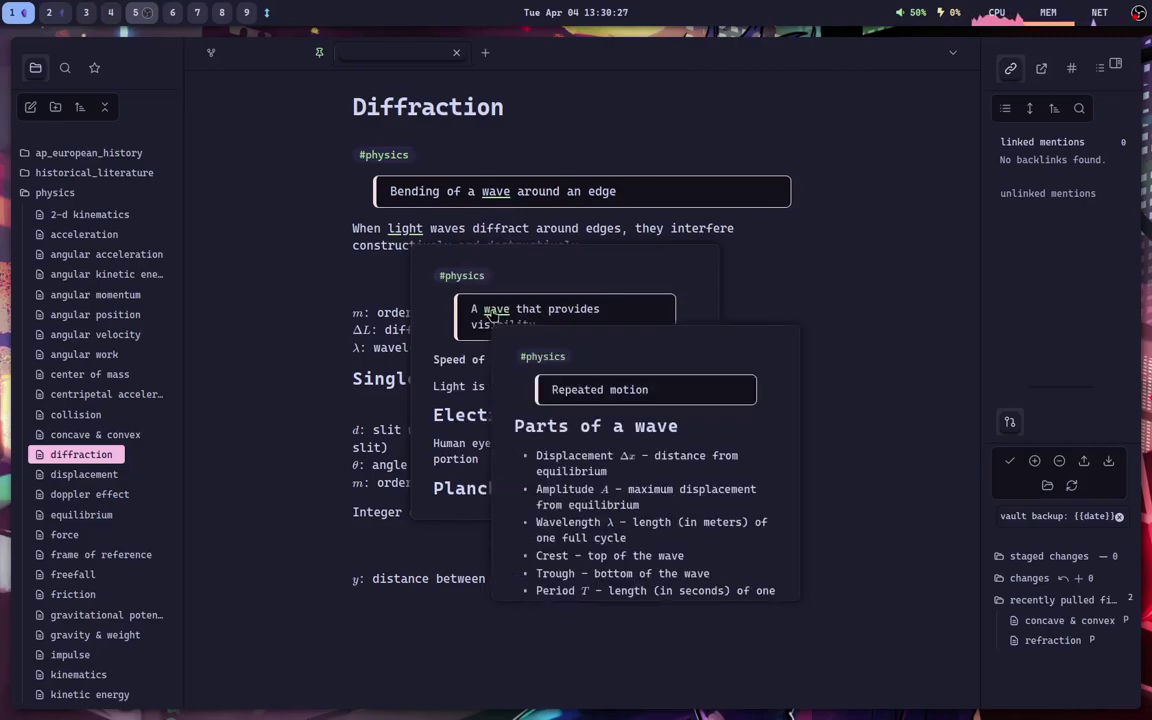
{"action": "scroll", "coordinate": [614, 511], "scroll_direction": "down", "scroll_amount": 10}
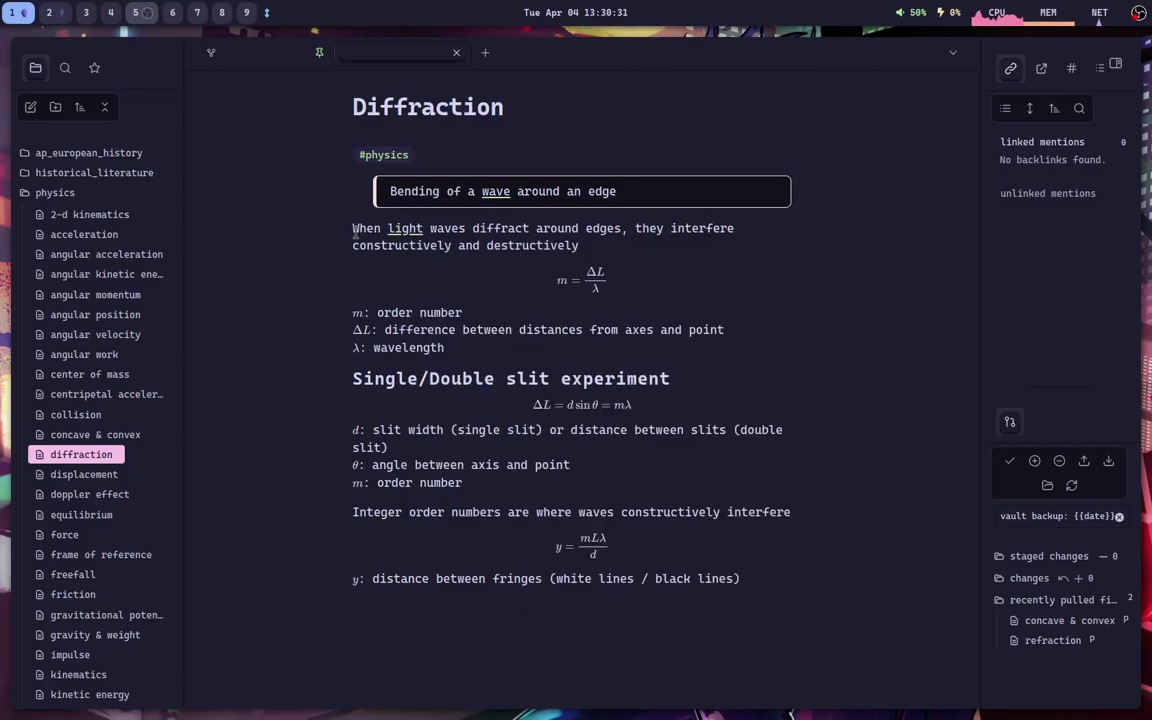
{"action": "left_click", "coordinate": [407, 230]}
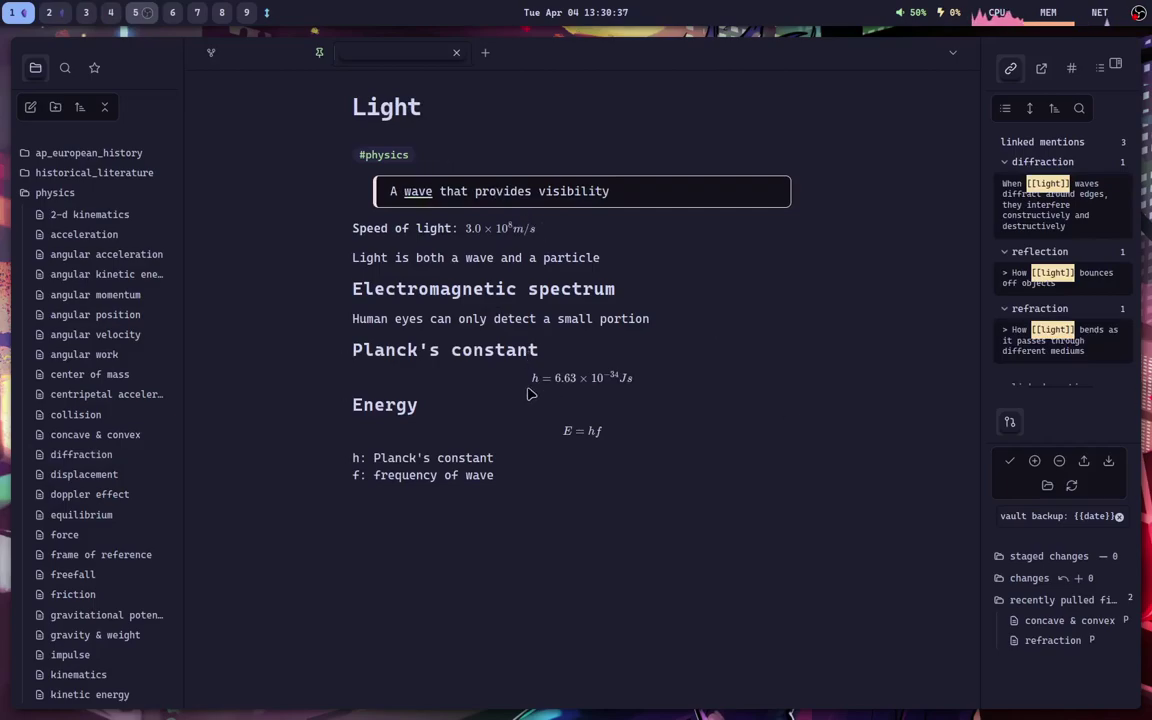
{"action": "scroll", "coordinate": [533, 403], "scroll_direction": "down", "scroll_amount": 3}
{"action": "scroll", "coordinate": [533, 403], "scroll_direction": "up", "scroll_amount": 3}
{"action": "key", "text": "super+2"}
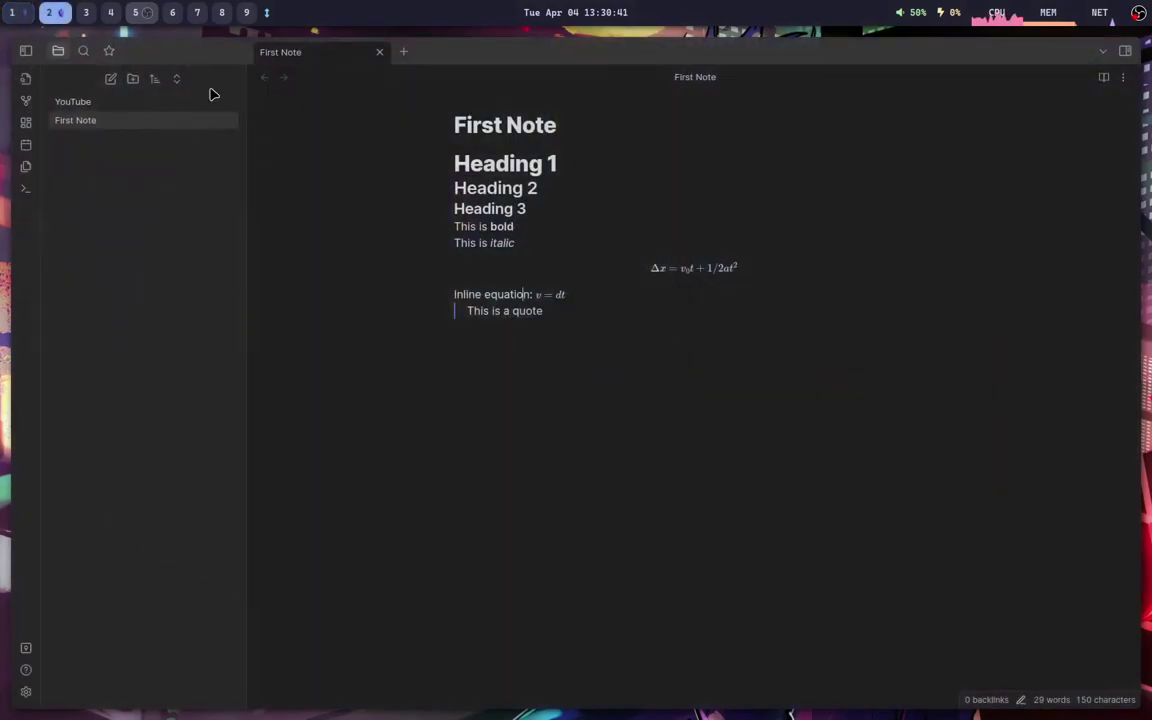
Create a new note titled 'Second Note'
{"action": "left_click", "coordinate": [110, 79]}
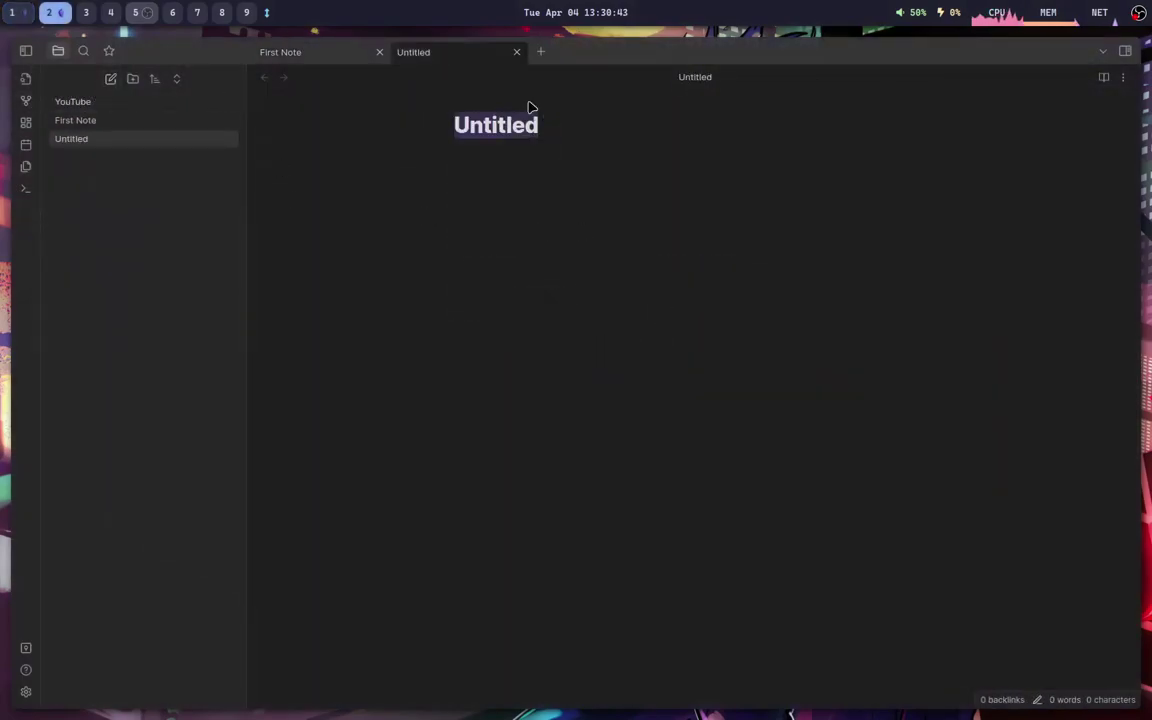
{"action": "type", "text": "Secd"}
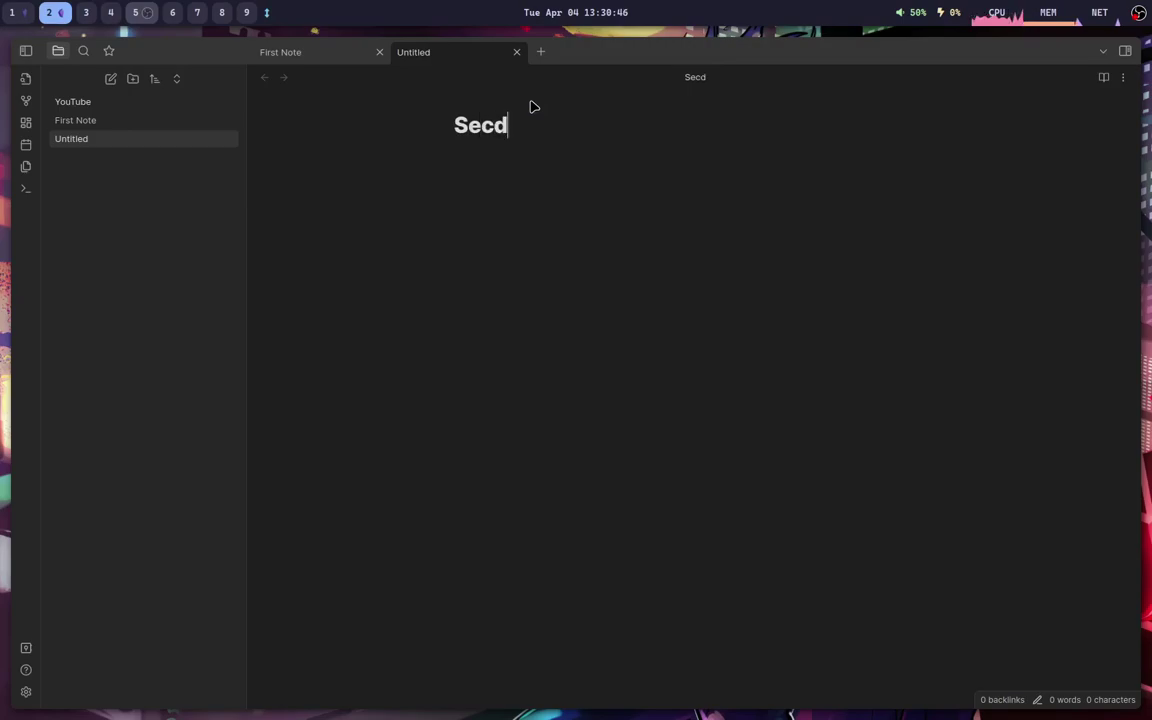
{"action": "key", "text": "BackSpace"}
{"action": "type", "text": "ond Note"}
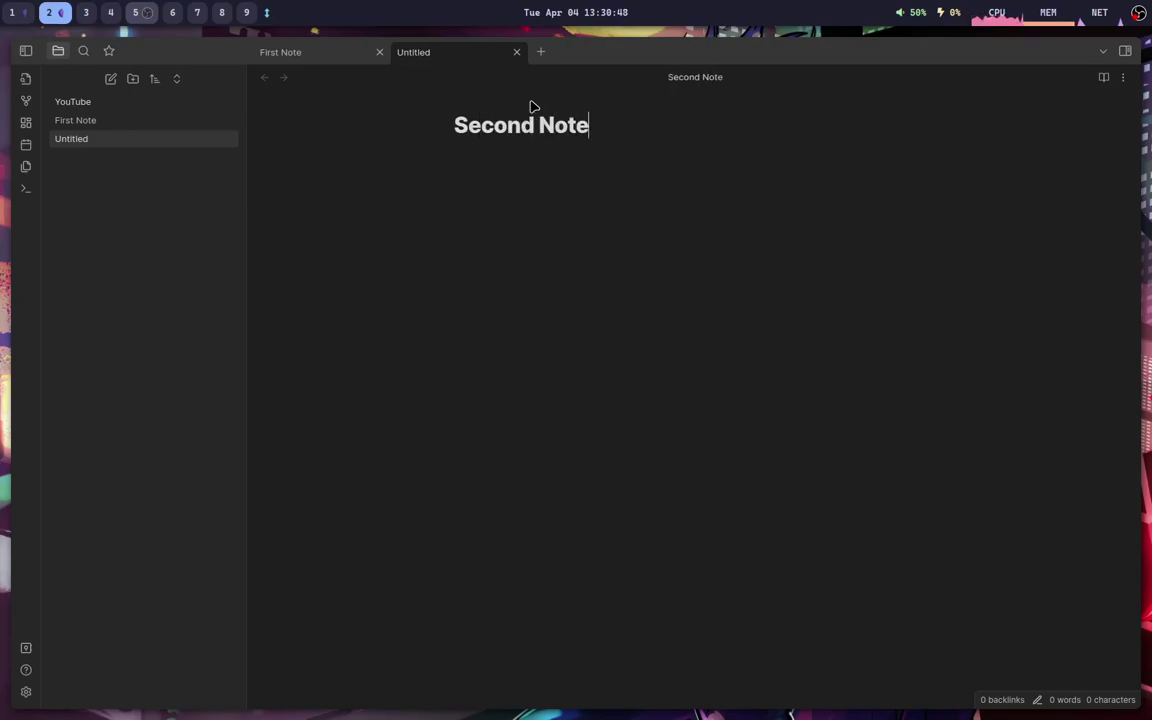
{"action": "key", "text": "Return"}
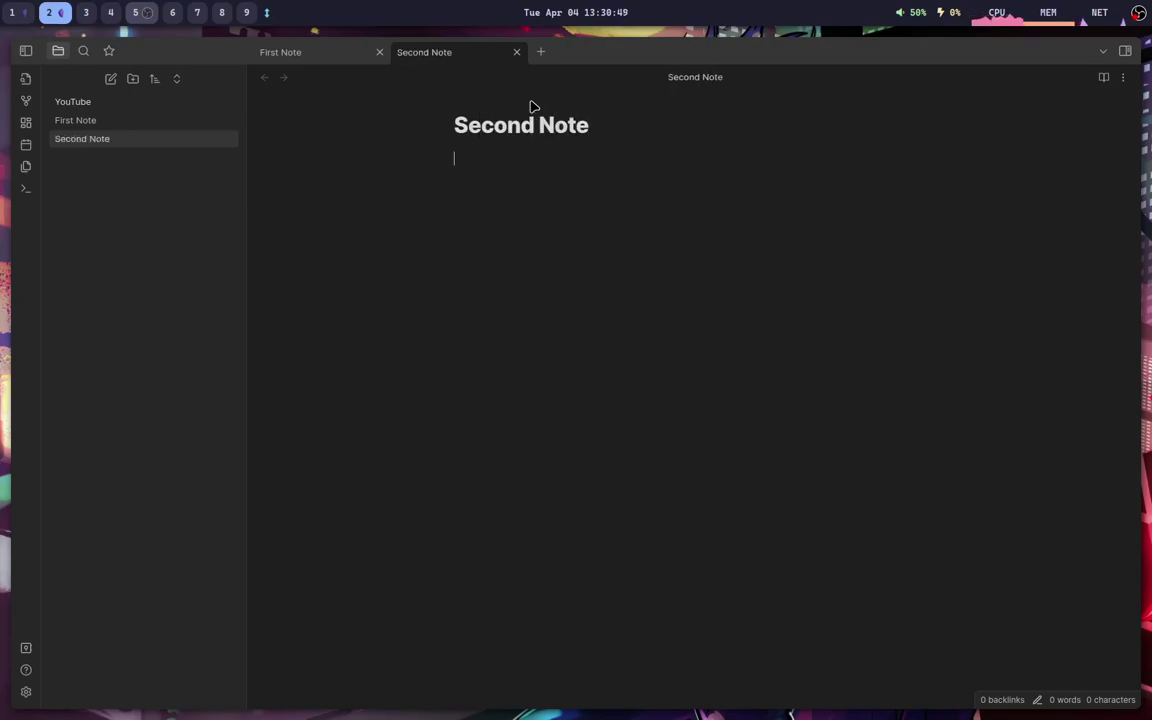
Switch between First Note and Second Note in the file explorer, ending on Second Note
{"action": "left_click", "coordinate": [160, 120]}
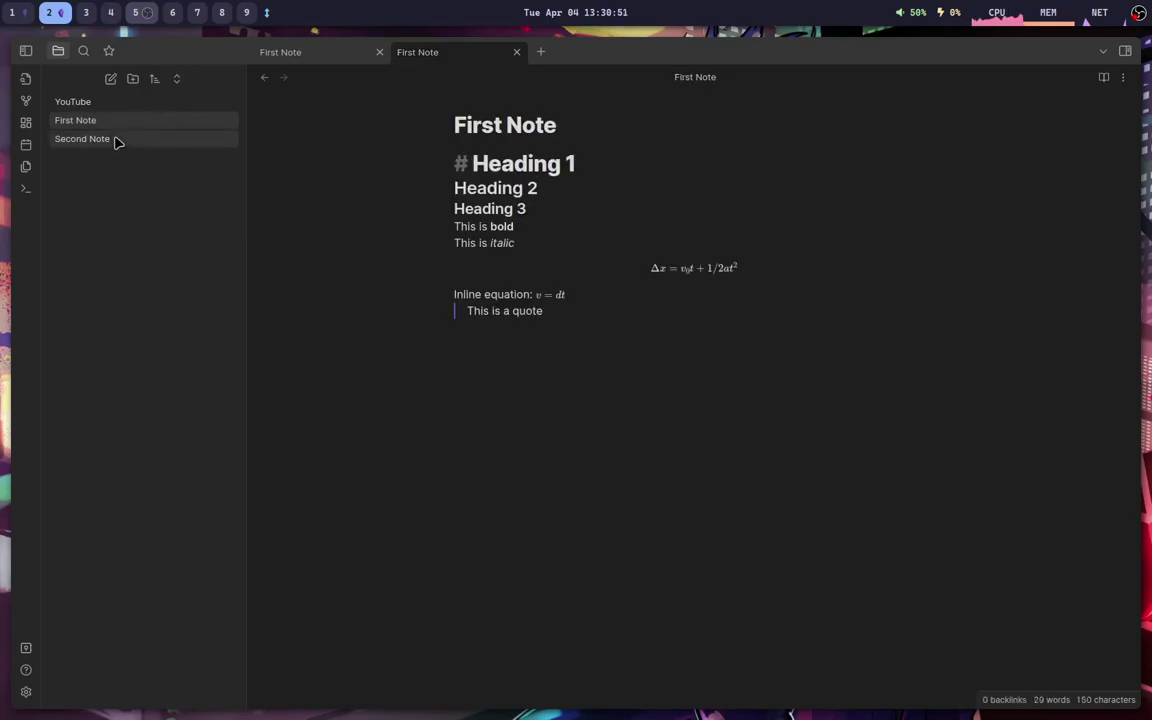
{"action": "left_click", "coordinate": [116, 140]}
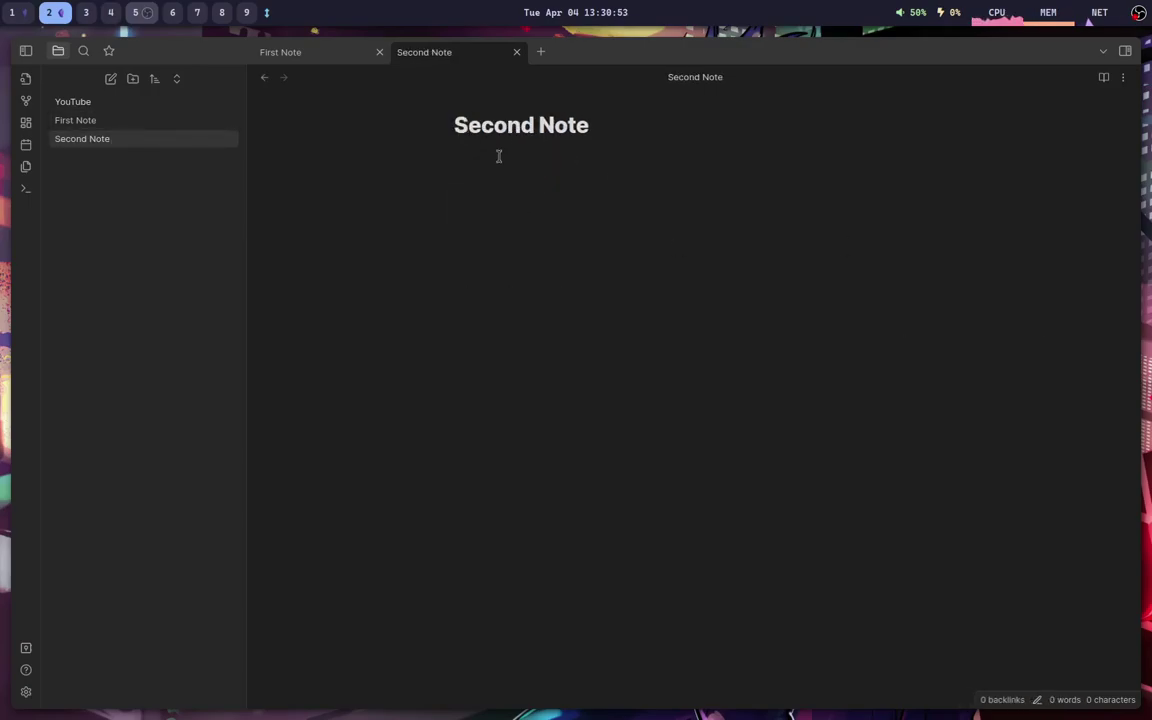
{"action": "left_click", "coordinate": [118, 120]}
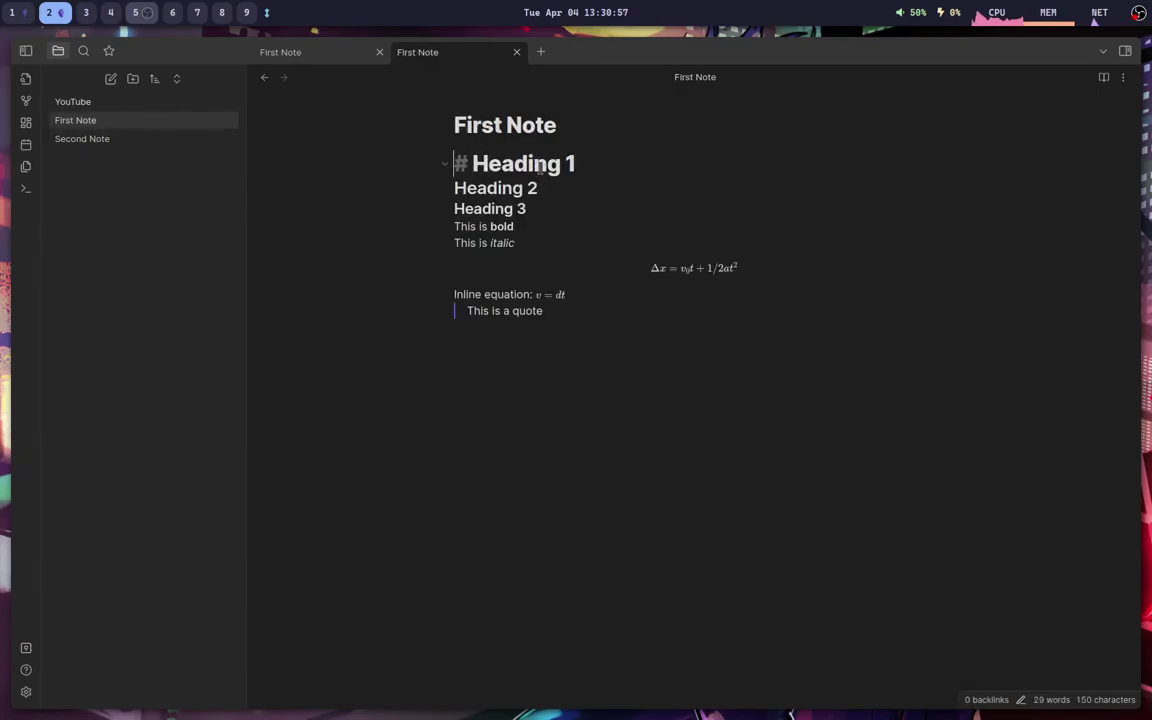
{"action": "key", "text": "Down"}
{"action": "left_click", "coordinate": [84, 138]}
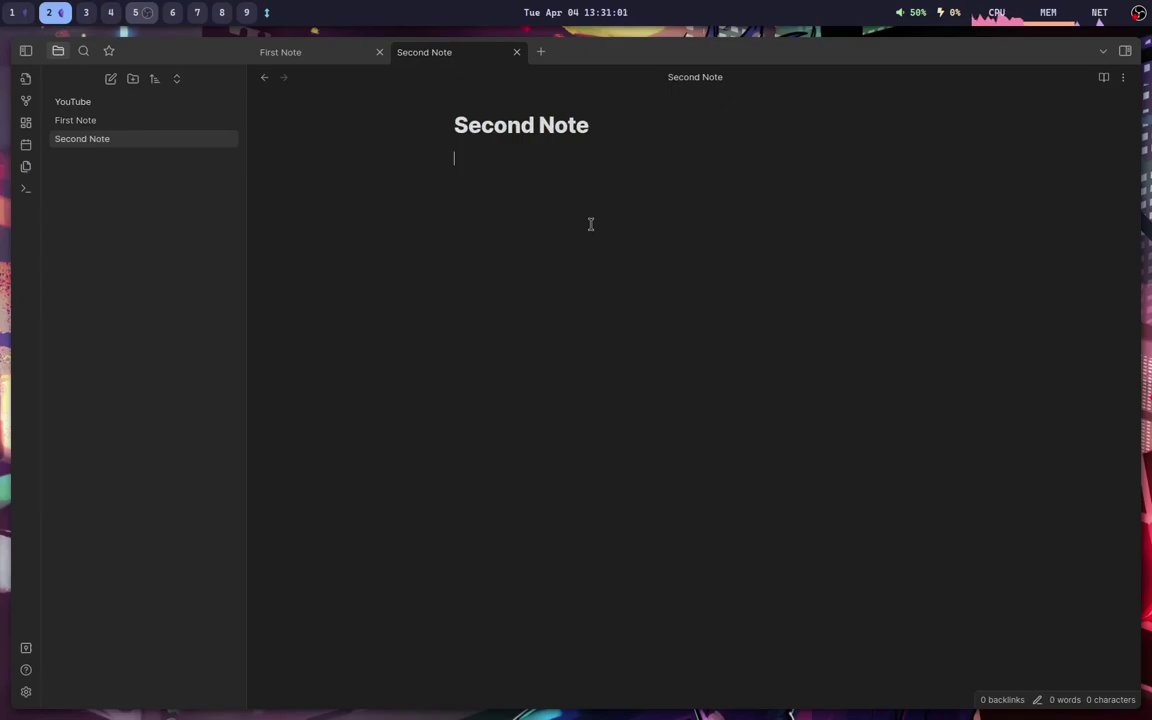
Write 'This is a link to the First Note' with First Note as a [[wikilink]], shown in reading view
{"action": "type", "text": "Thi"}
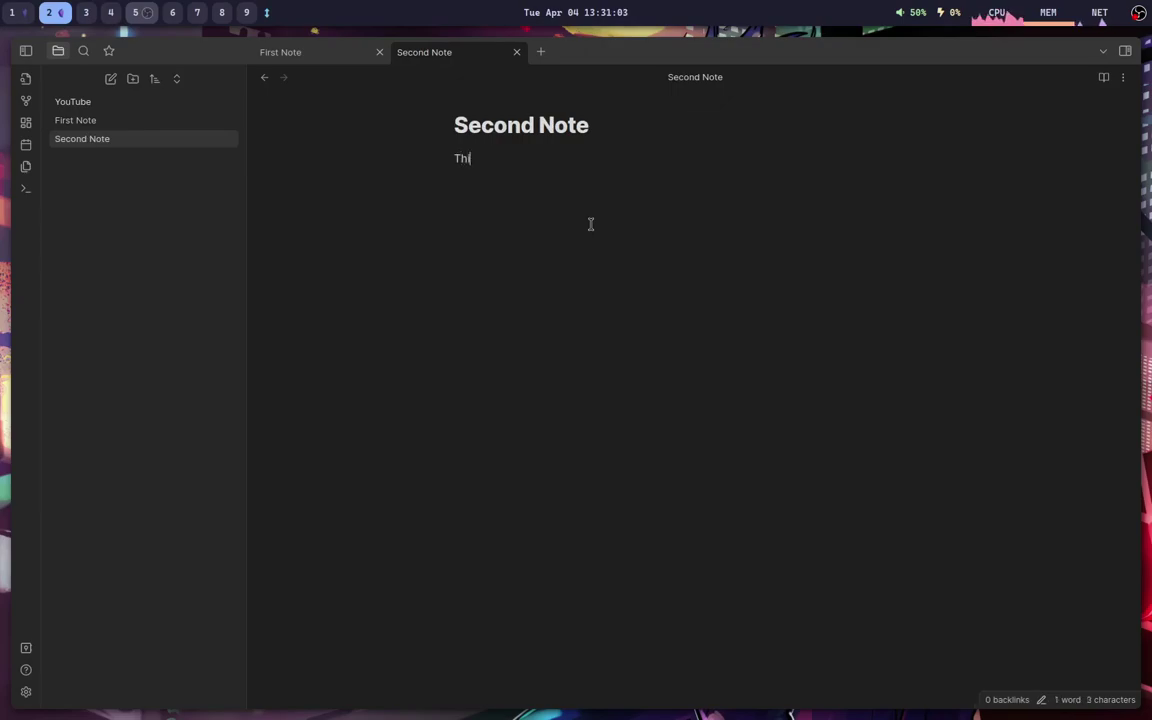
{"action": "type", "text": "s is a link to the"}
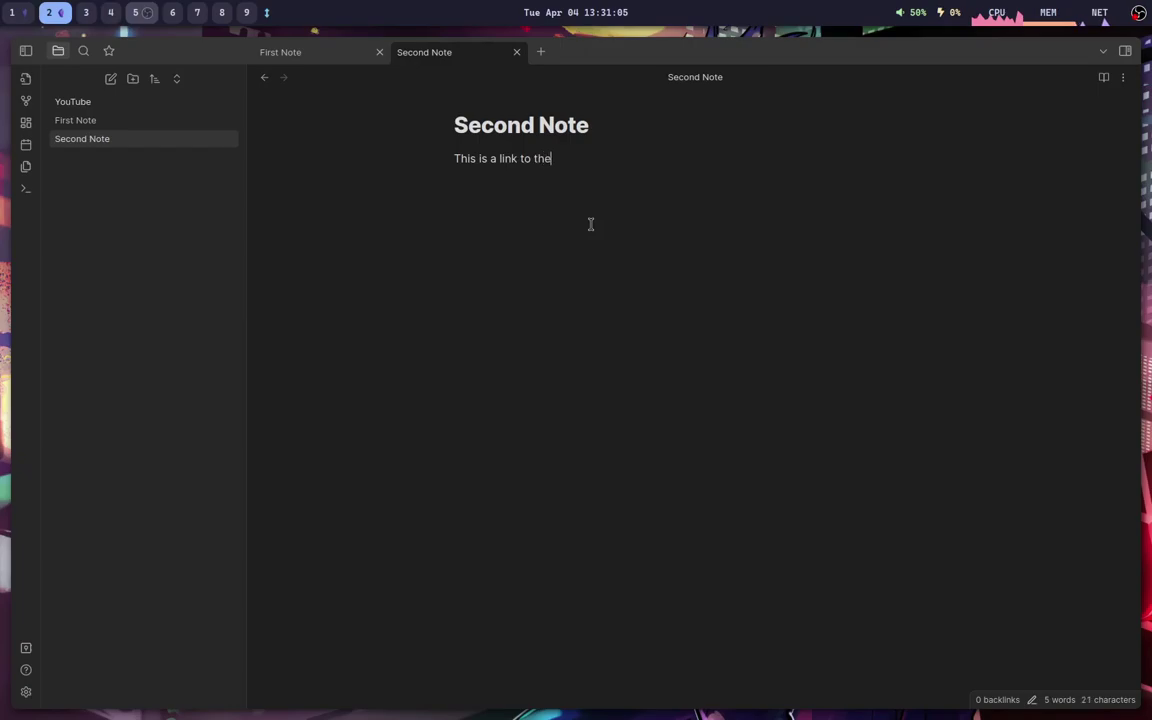
{"action": "type", "text": " First Note"}
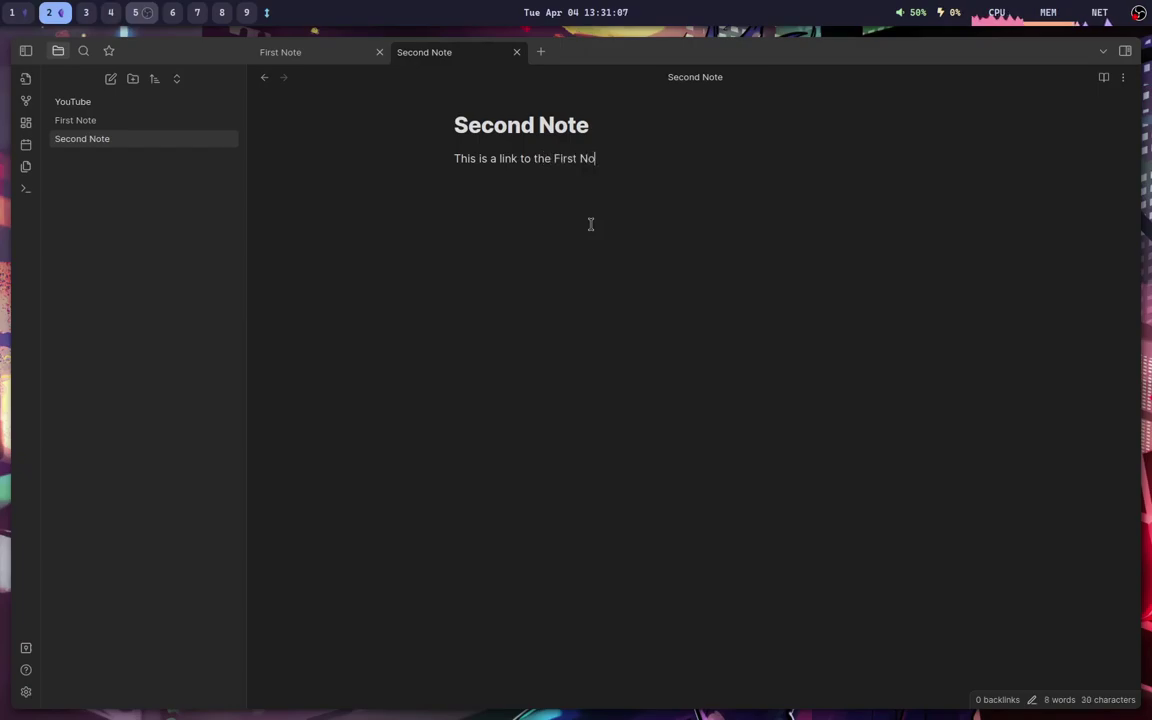
{"action": "left_click_drag", "start_coordinate": [553, 158], "coordinate": [617, 157]}
{"action": "left_click", "coordinate": [552, 158]}
{"action": "type", "text": "[["}
{"action": "left_click", "coordinate": [633, 160]}
{"action": "key", "text": "Left"}
{"action": "key", "text": "Left"}
{"action": "key", "text": "Left"}
{"action": "key", "text": "Left"}
{"action": "key", "text": "Left"}
{"action": "key", "text": "Left"}
{"action": "key", "text": "Left"}
{"action": "key", "text": "Left"}
{"action": "key", "text": "Left"}
{"action": "key", "text": "Left"}
{"action": "key", "text": "Left"}
{"action": "key", "text": "Left"}
{"action": "key", "text": "Left"}
{"action": "key", "text": "Left"}
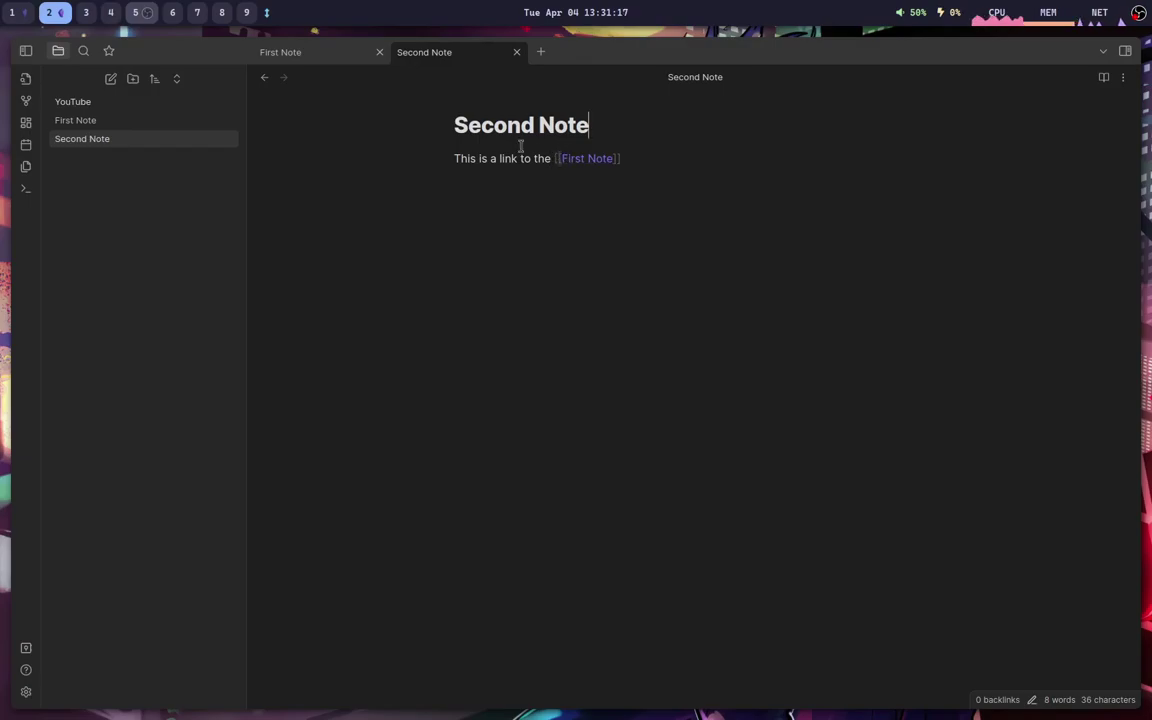
{"action": "key", "text": "ctrl+e"}
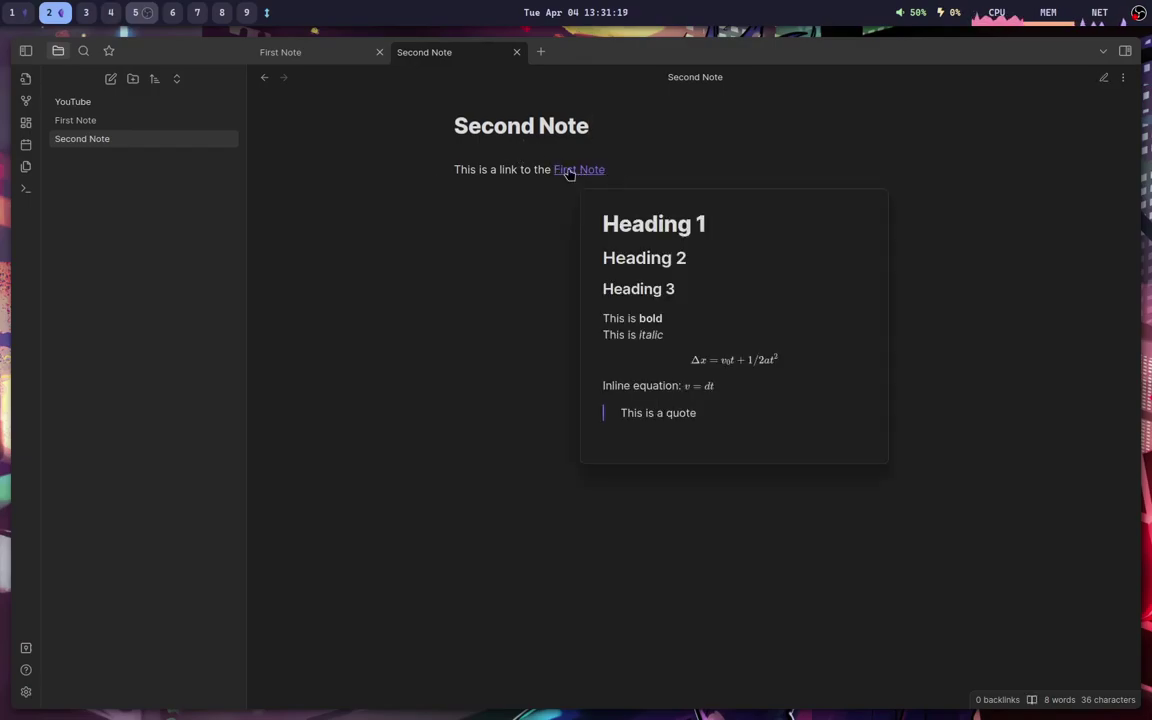
Follow the First Note link from Second Note, then switch back and forth between both notes
{"action": "left_click", "coordinate": [570, 171]}
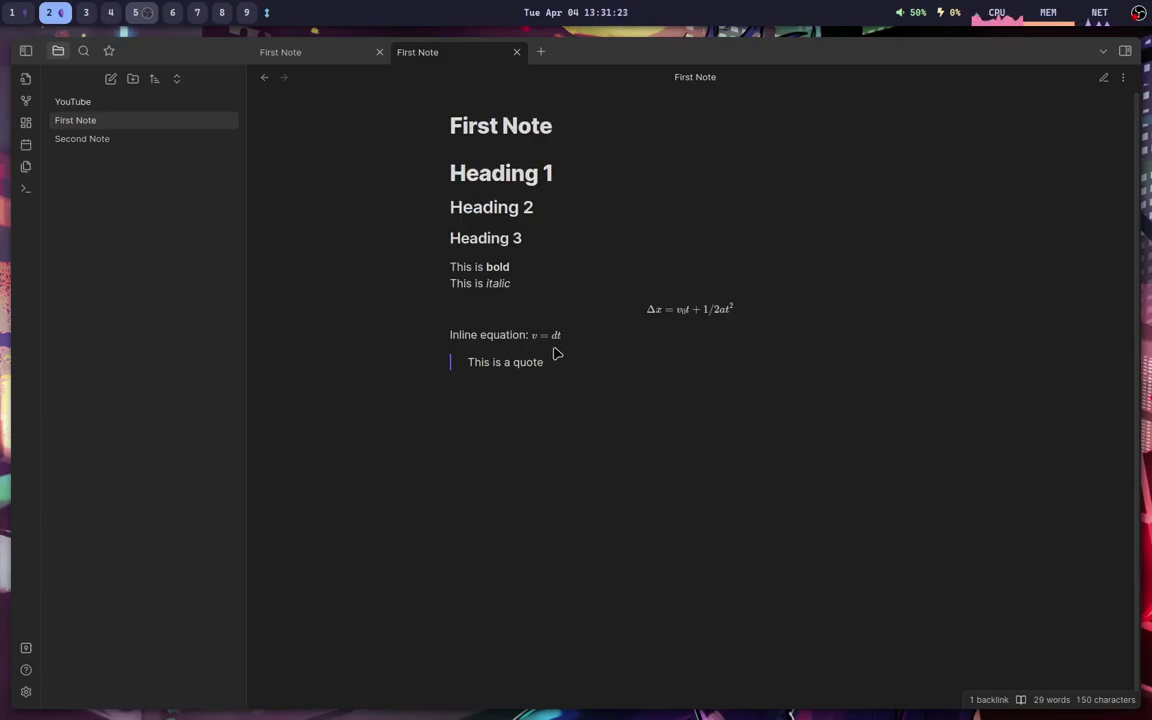
{"action": "left_click", "coordinate": [121, 138]}
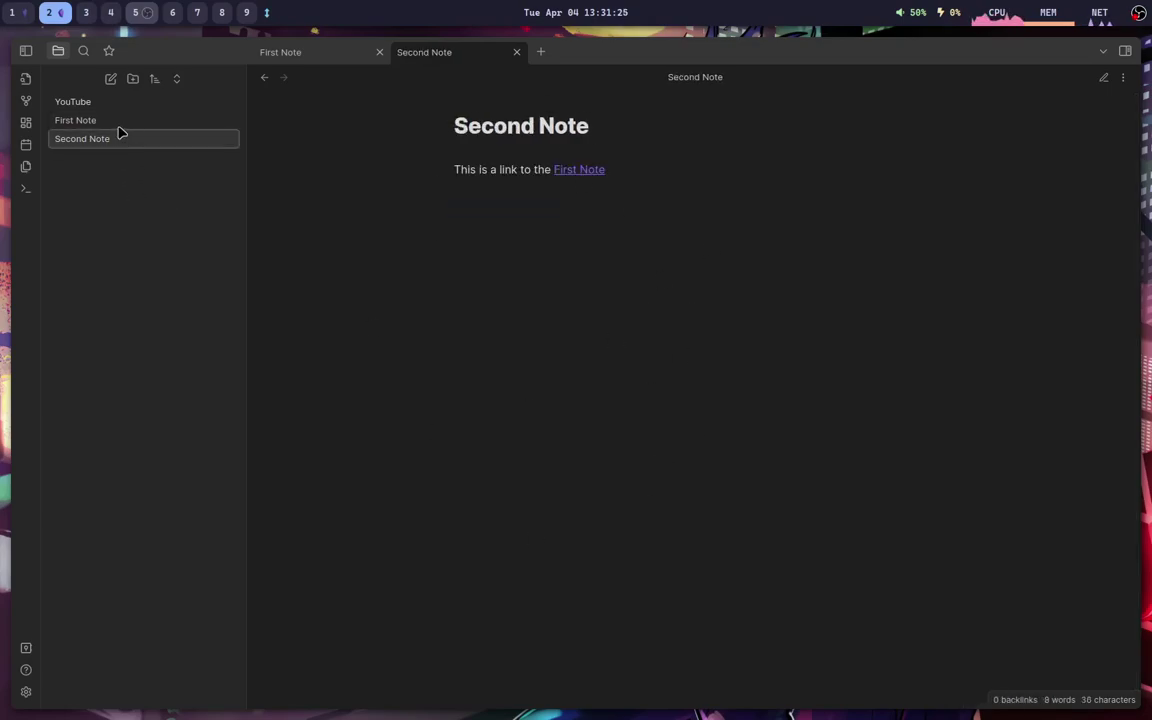
{"action": "key", "text": "ctrl+alt+Left"}
{"action": "left_click", "coordinate": [125, 138]}
{"action": "left_click", "coordinate": [120, 125]}
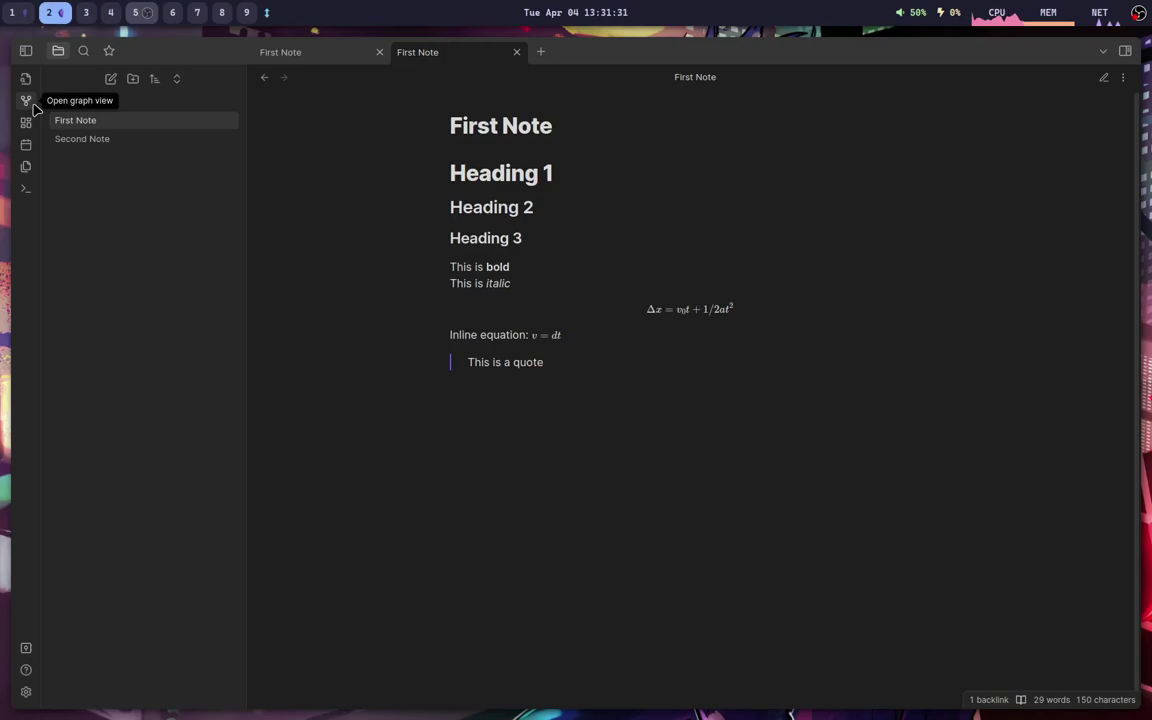
Open the graph view linking First Note and Second Note, then return to the First Note tab
{"action": "left_click", "coordinate": [26, 100]}
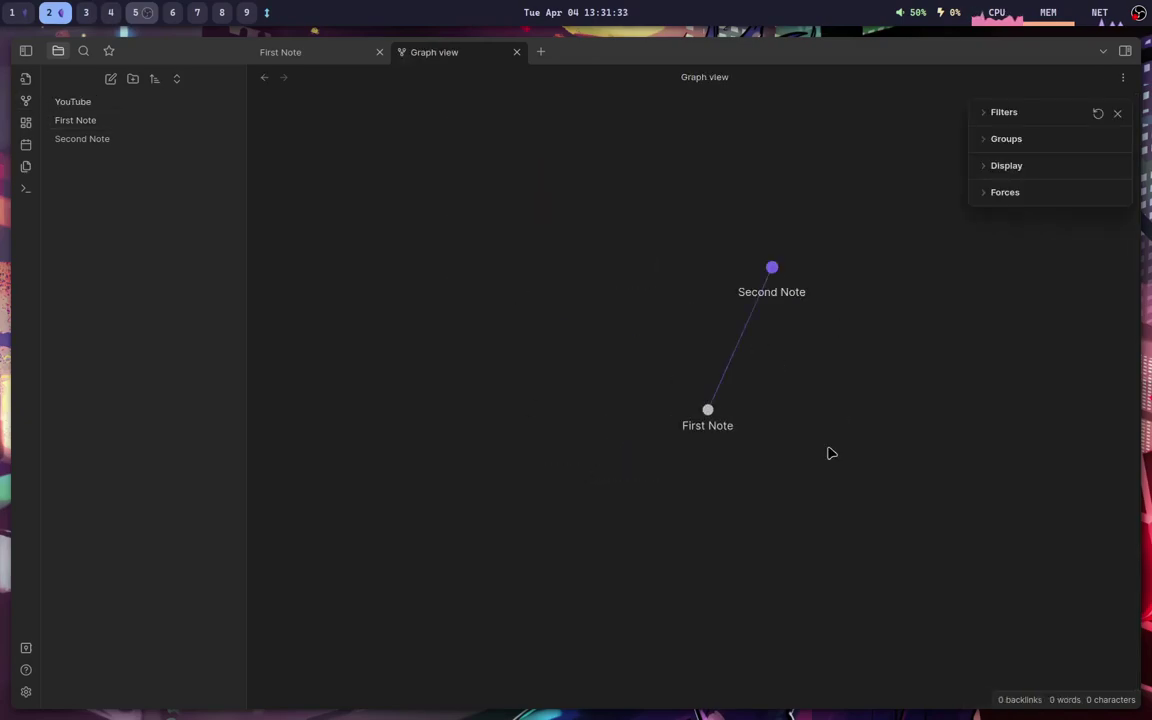
{"action": "left_click", "coordinate": [333, 55]}
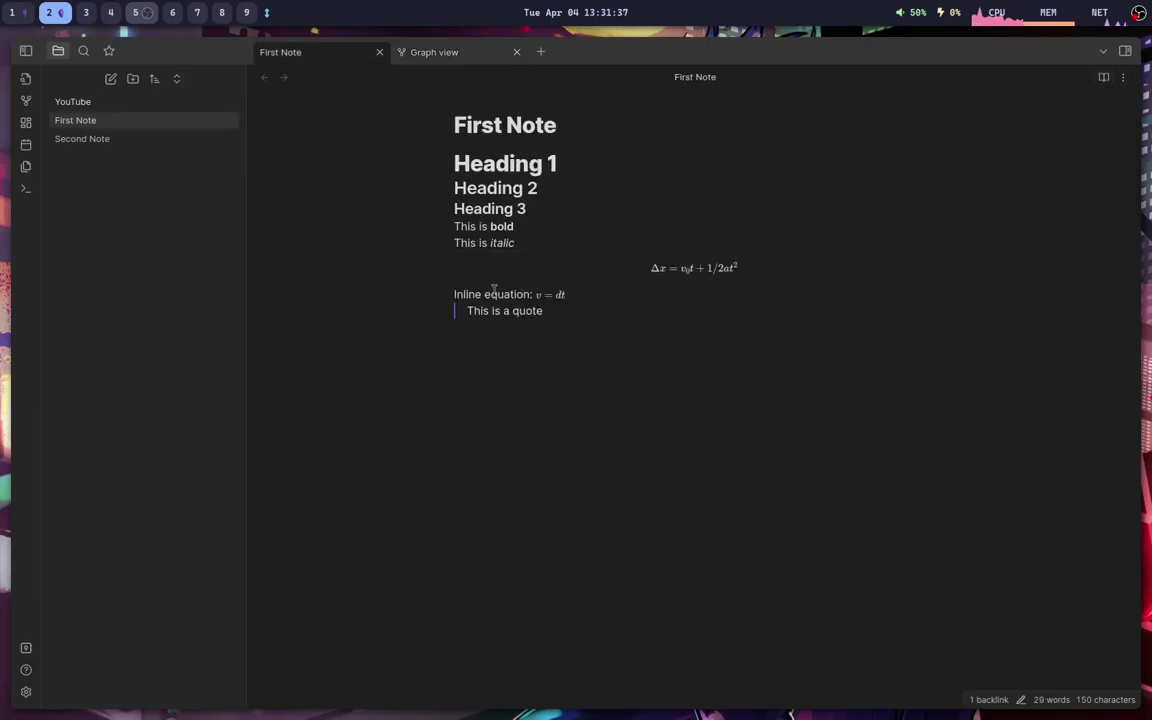
Show First Note's backlinks and open Second Note from its linked mention
{"action": "left_click", "coordinate": [1126, 52]}
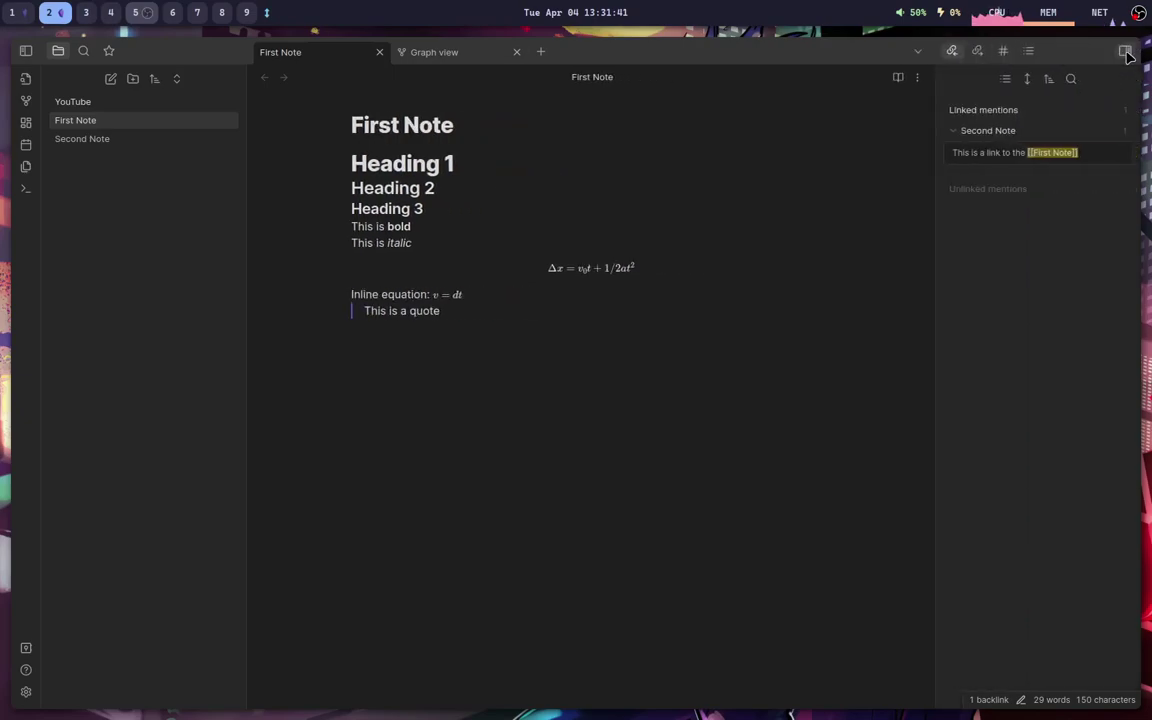
{"action": "left_click", "coordinate": [987, 156]}
{"action": "left_click", "coordinate": [445, 158]}
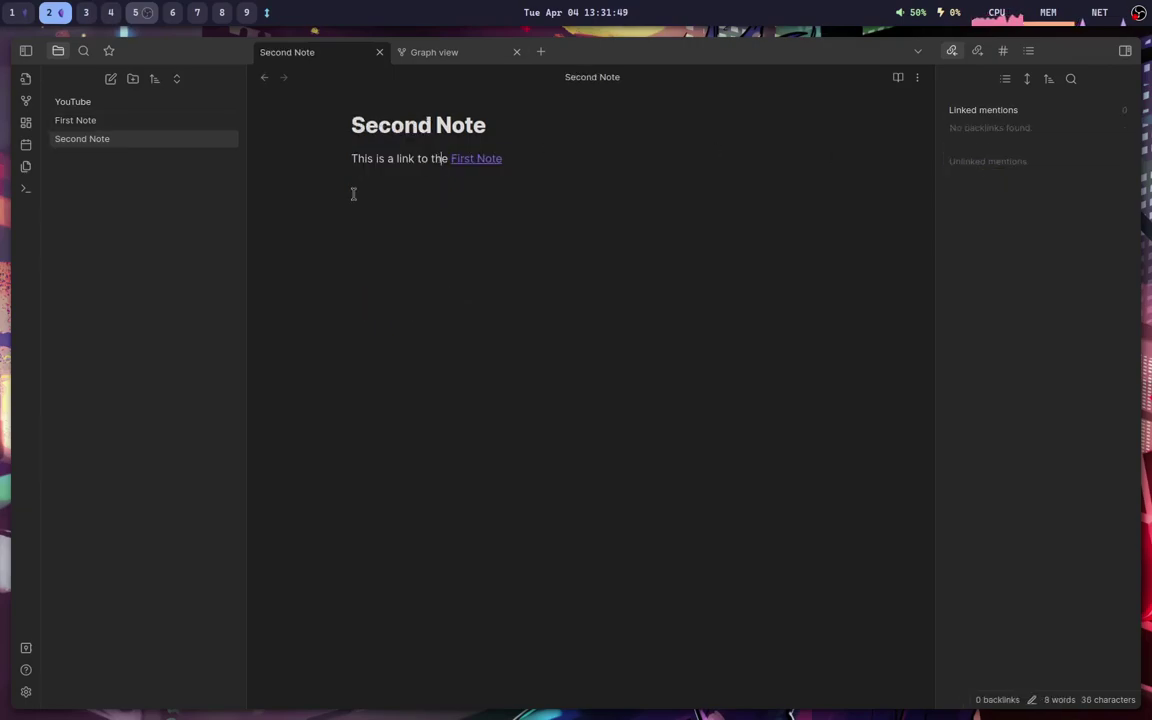
{"action": "left_click", "coordinate": [416, 142]}
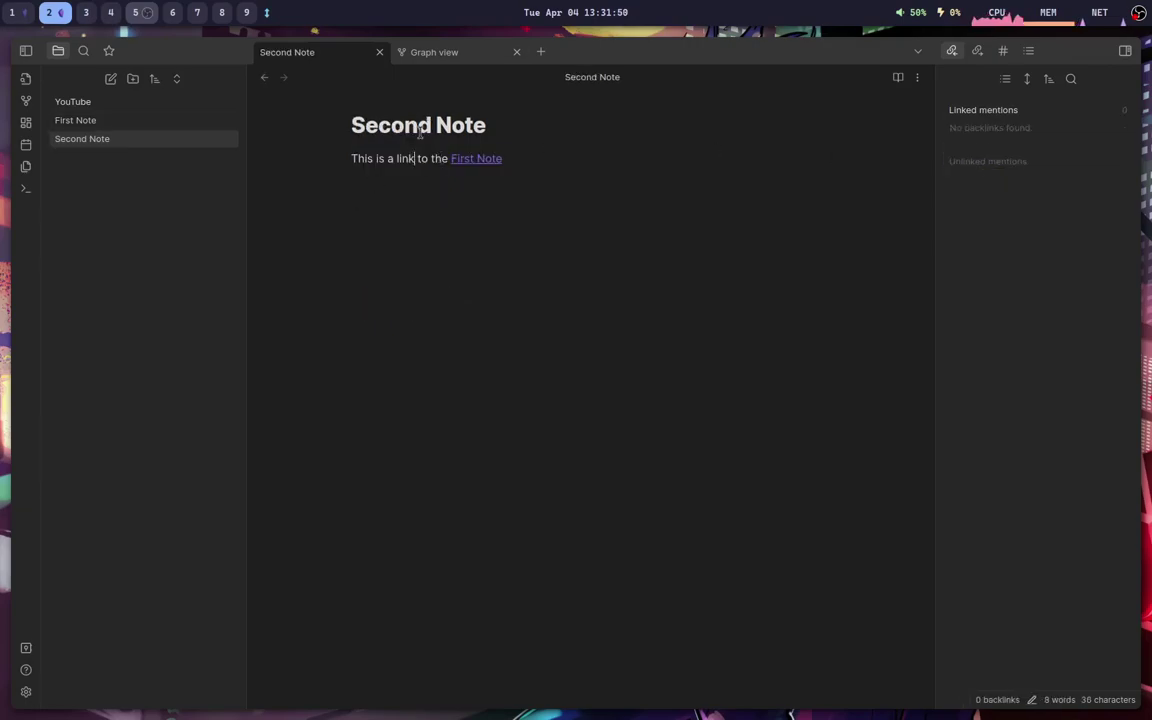
Switch between the notes, inspect the [[First Note]] link markup, and reopen First Note
{"action": "left_click", "coordinate": [110, 120]}
{"action": "left_click", "coordinate": [110, 138]}
{"action": "left_click", "coordinate": [110, 121]}
{"action": "key", "text": "ctrl+alt+Left"}
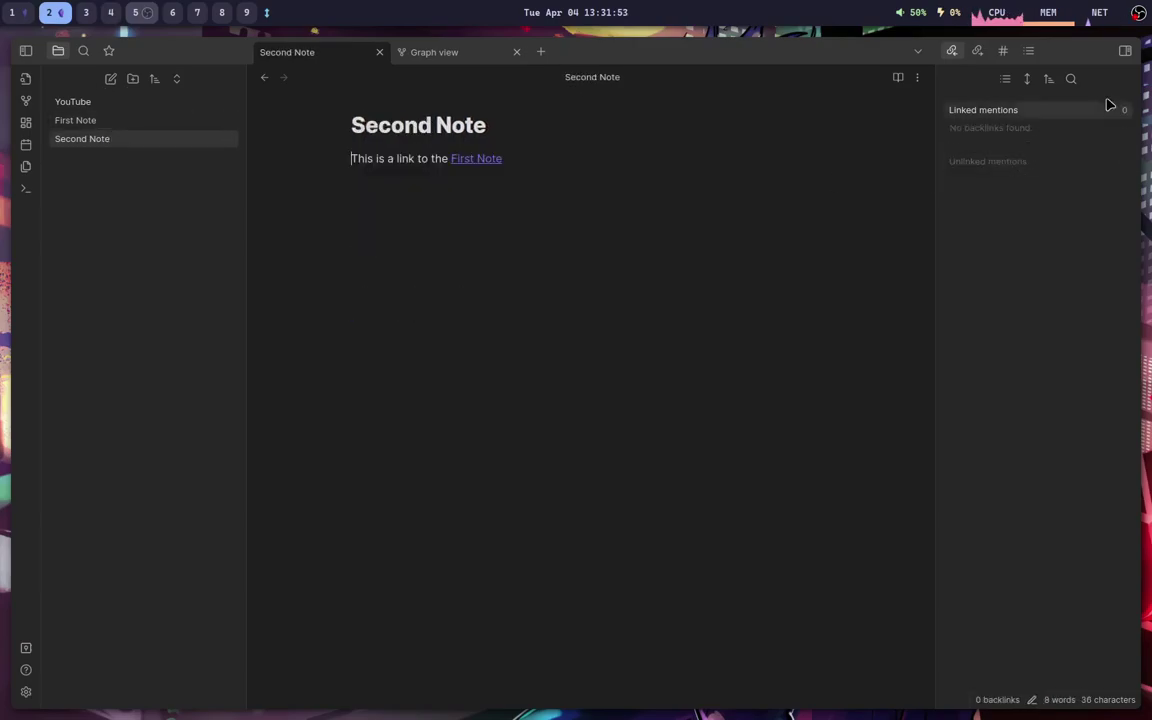
{"action": "left_click", "coordinate": [710, 194]}
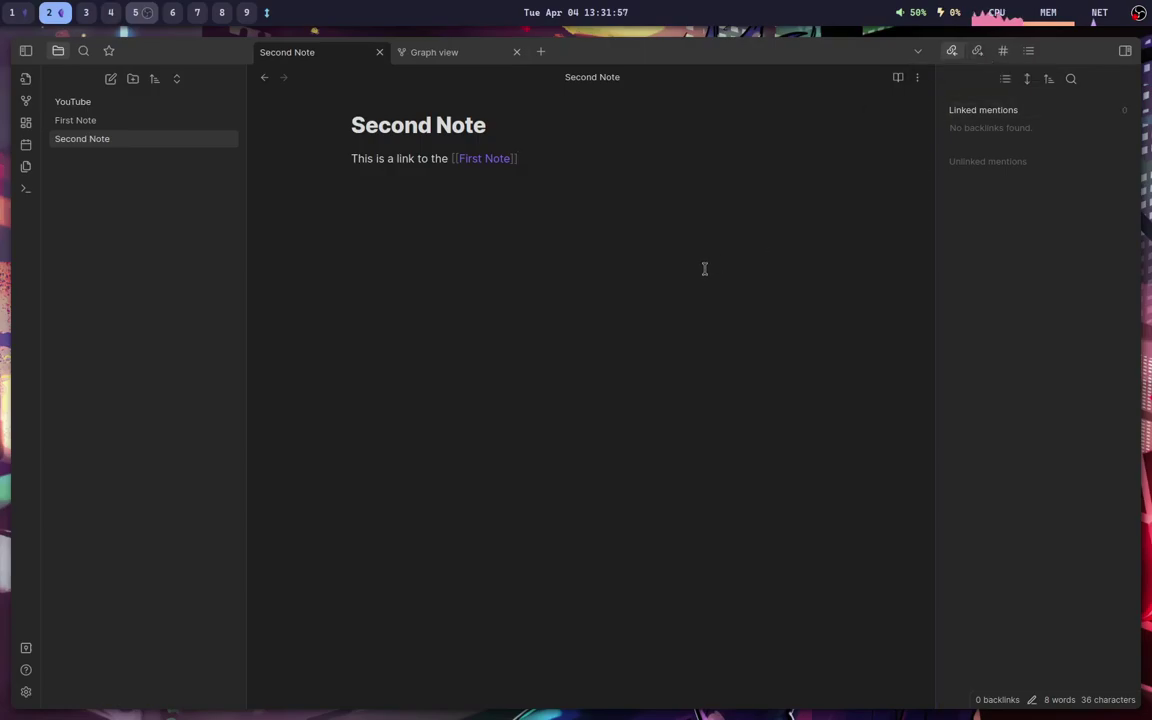
{"action": "left_click", "coordinate": [105, 121]}
{"action": "key", "text": "super+1"}
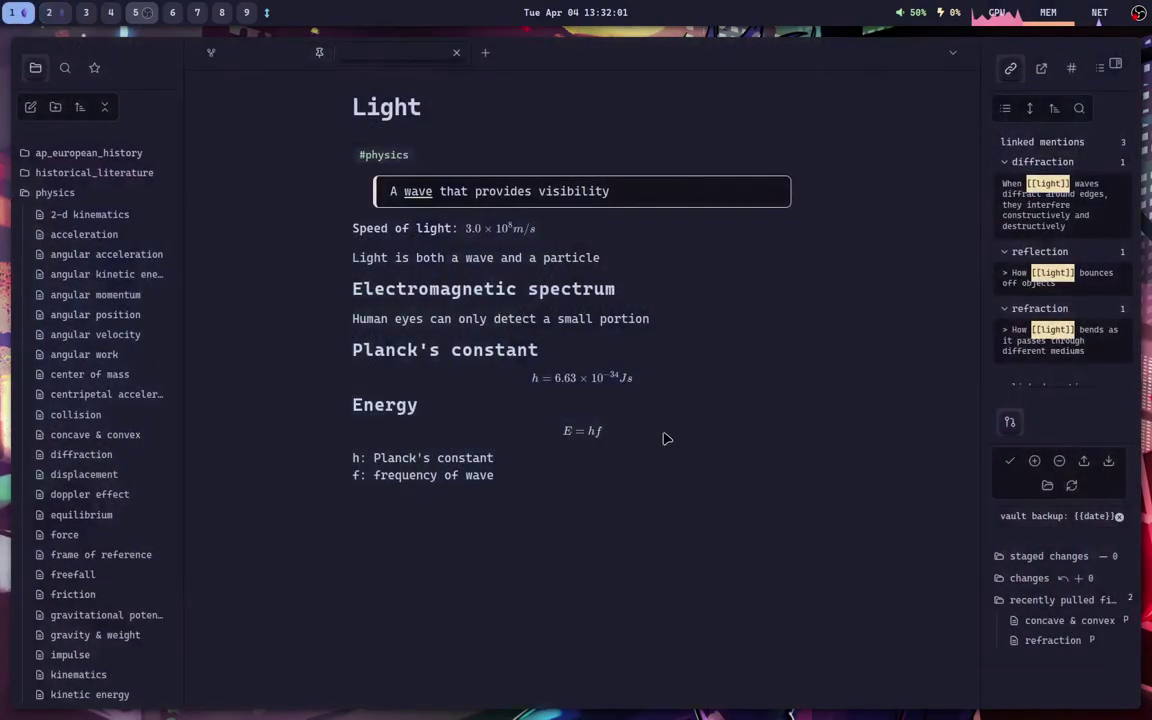
{"action": "left_click", "coordinate": [84, 474]}
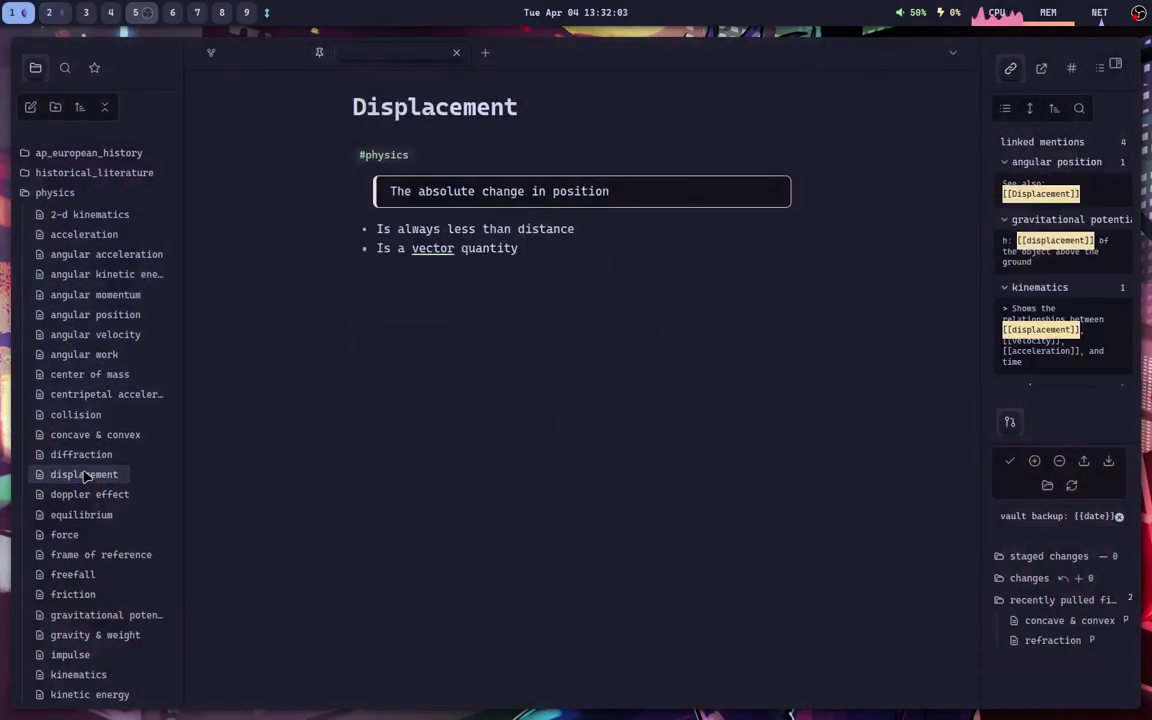
{"action": "left_click", "coordinate": [96, 436]}
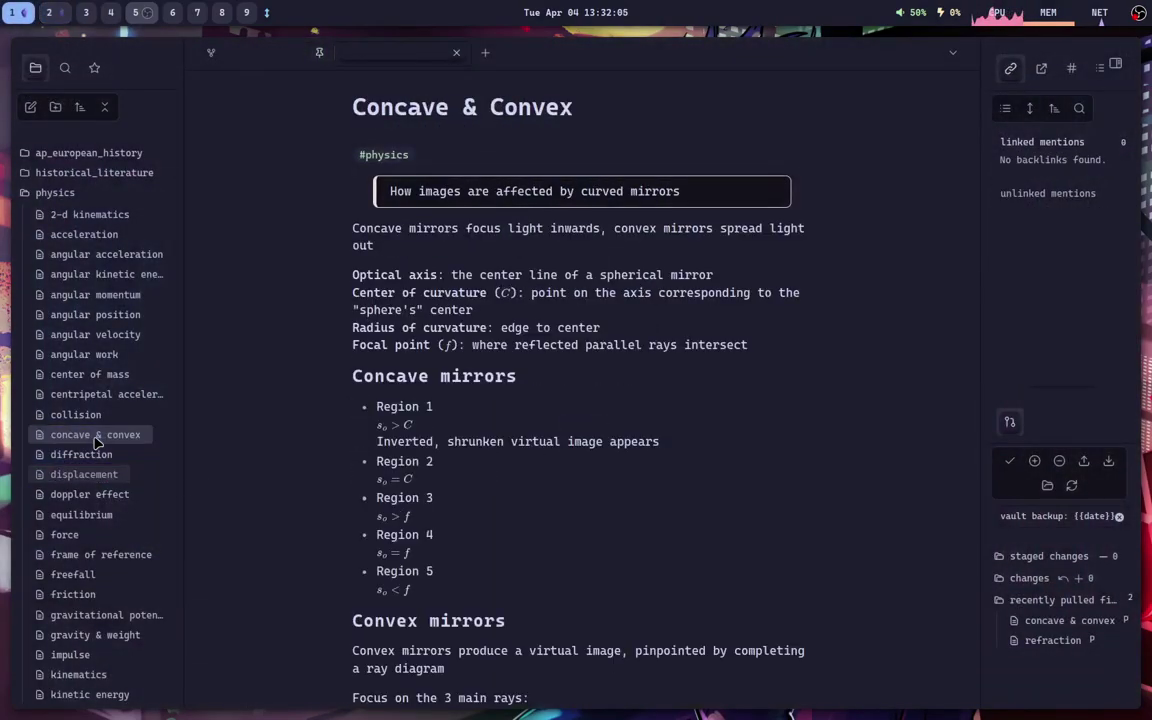
{"action": "scroll", "coordinate": [579, 534], "scroll_direction": "down", "scroll_amount": 3}
{"action": "scroll", "coordinate": [579, 534], "scroll_direction": "down", "scroll_amount": 3}
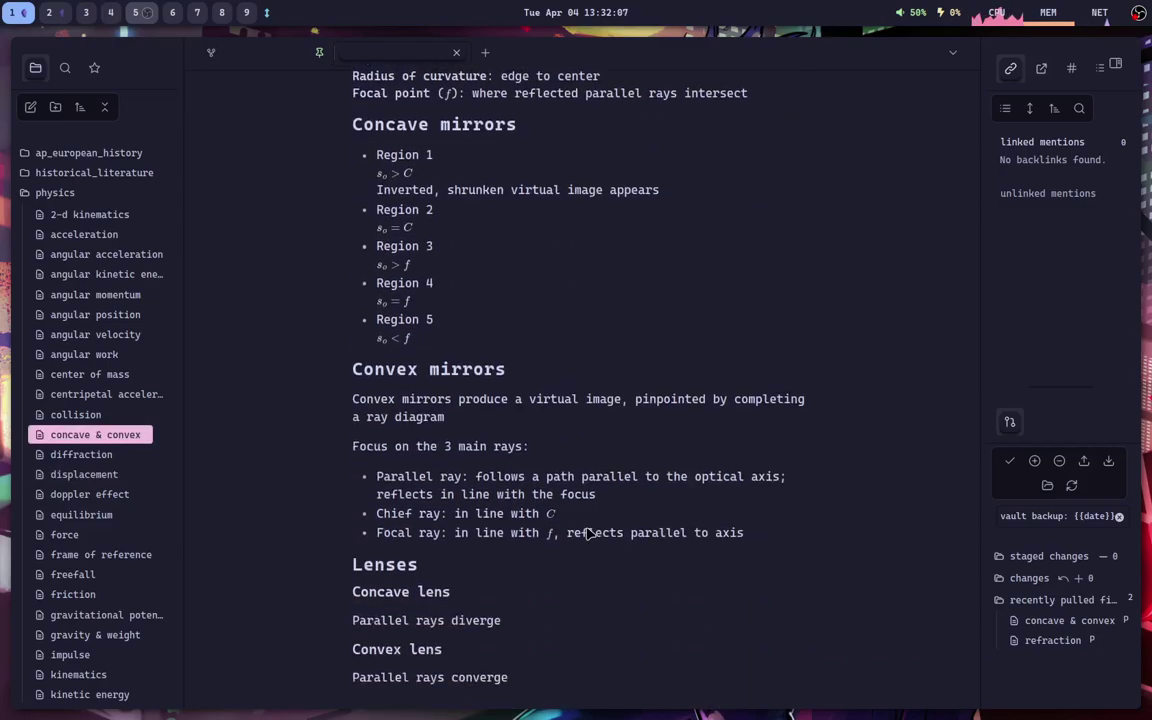
{"action": "scroll", "coordinate": [617, 408], "scroll_direction": "up", "scroll_amount": 3}
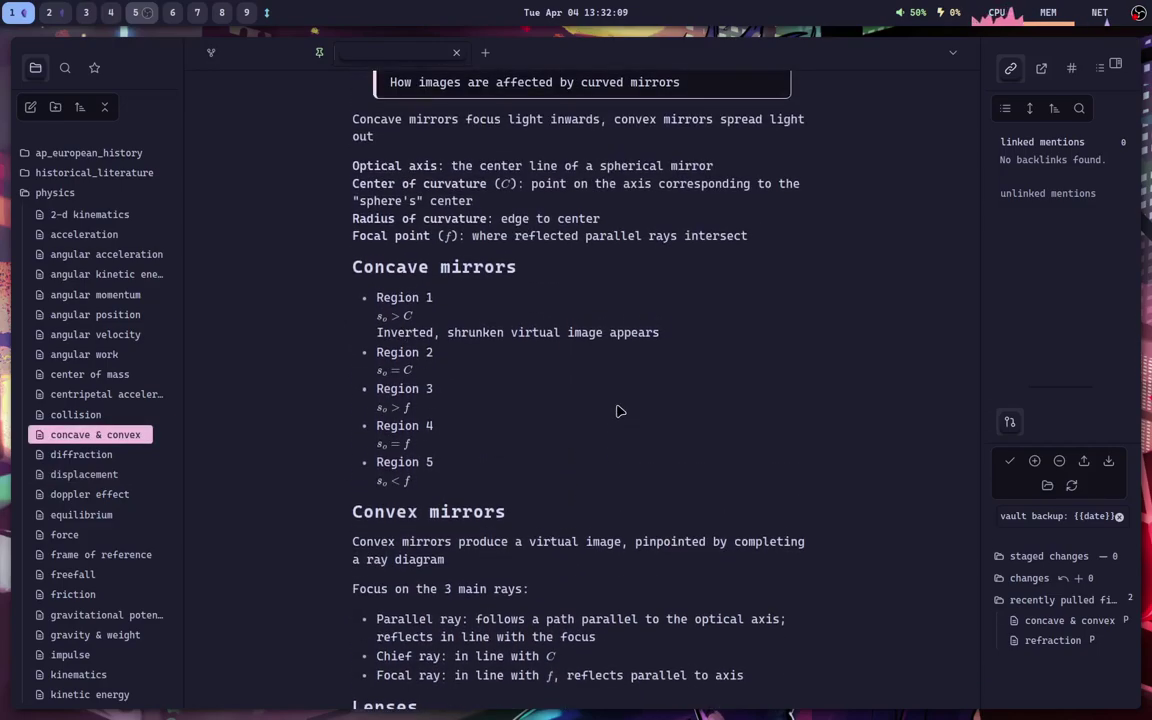
{"action": "scroll", "coordinate": [620, 406], "scroll_direction": "down", "scroll_amount": 3}
{"action": "key", "text": "super+2"}
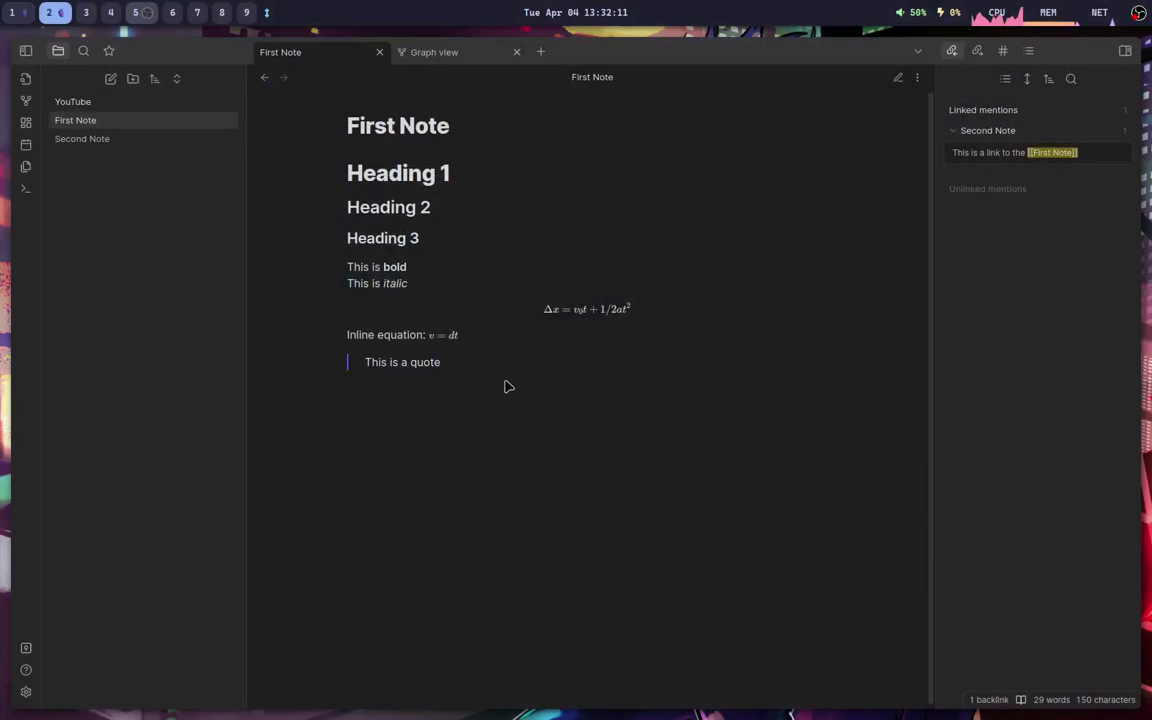
Add a bullet list below the quote with Element 1, Element 2 and Element 3
{"action": "key", "text": "ctrl+e"}
{"action": "left_click", "coordinate": [470, 316]}
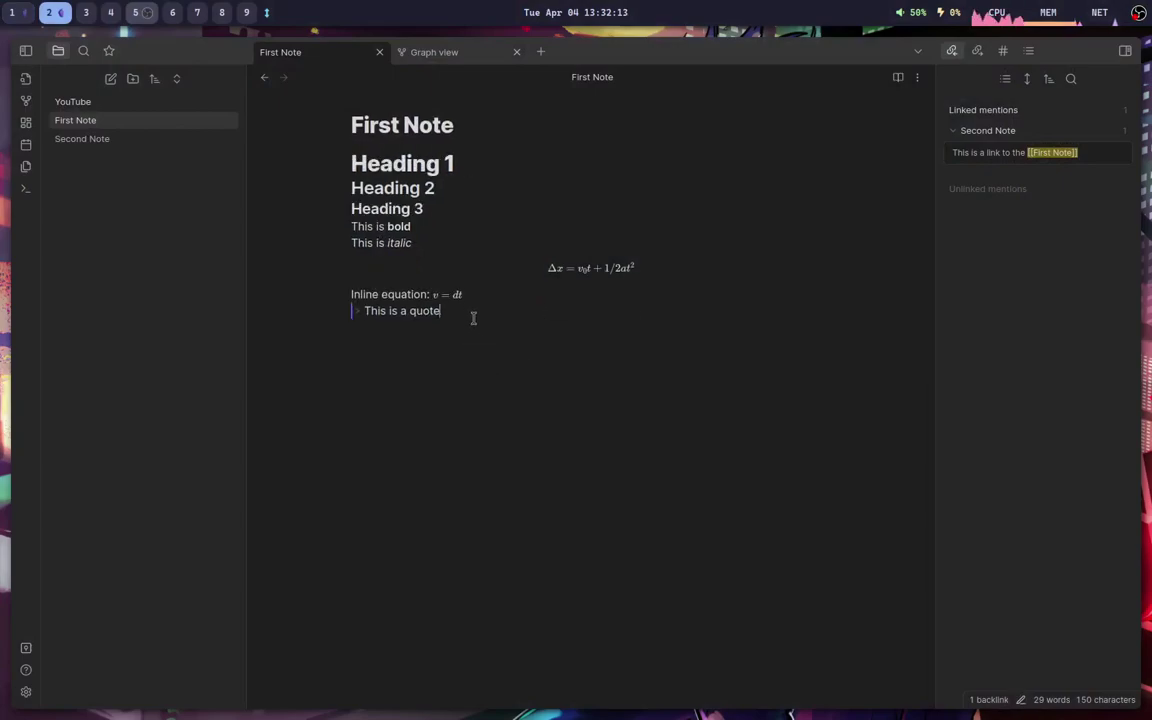
{"action": "key", "text": "Return"}
{"action": "key", "text": "BackSpace"}
{"action": "type", "text": "Element 1"}
{"action": "key", "text": "Return"}
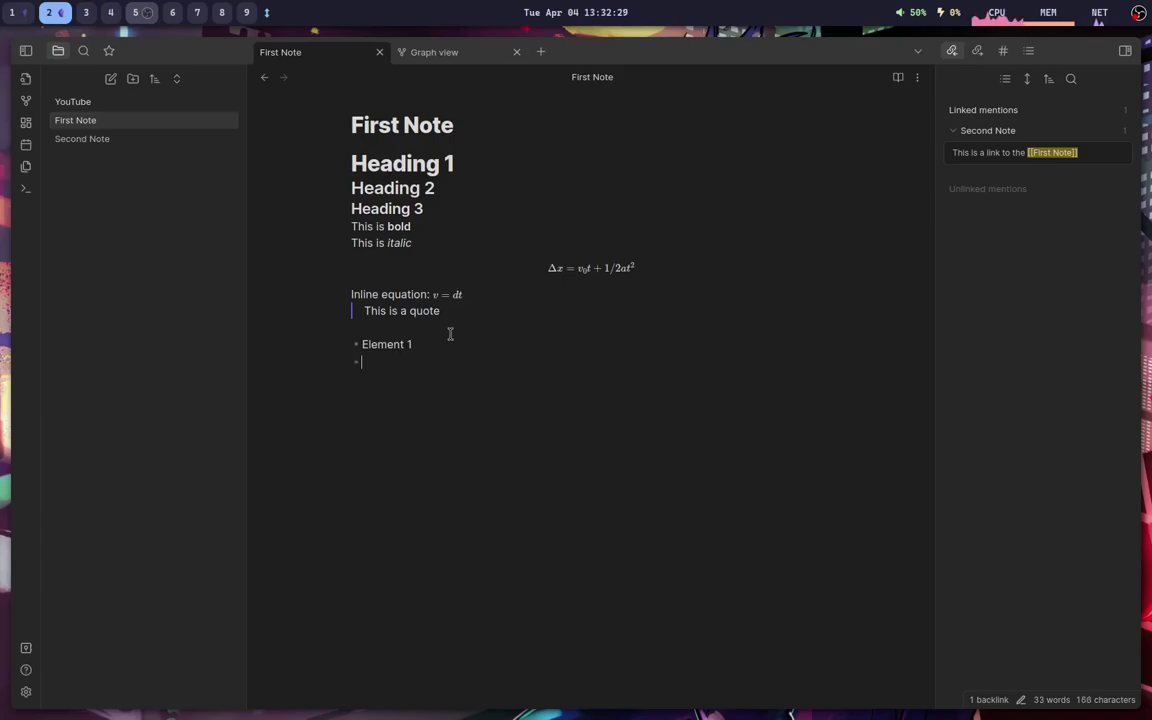
{"action": "type", "text": "Element 2"}
{"action": "key", "text": "Return"}
{"action": "type", "text": "Elemen"}
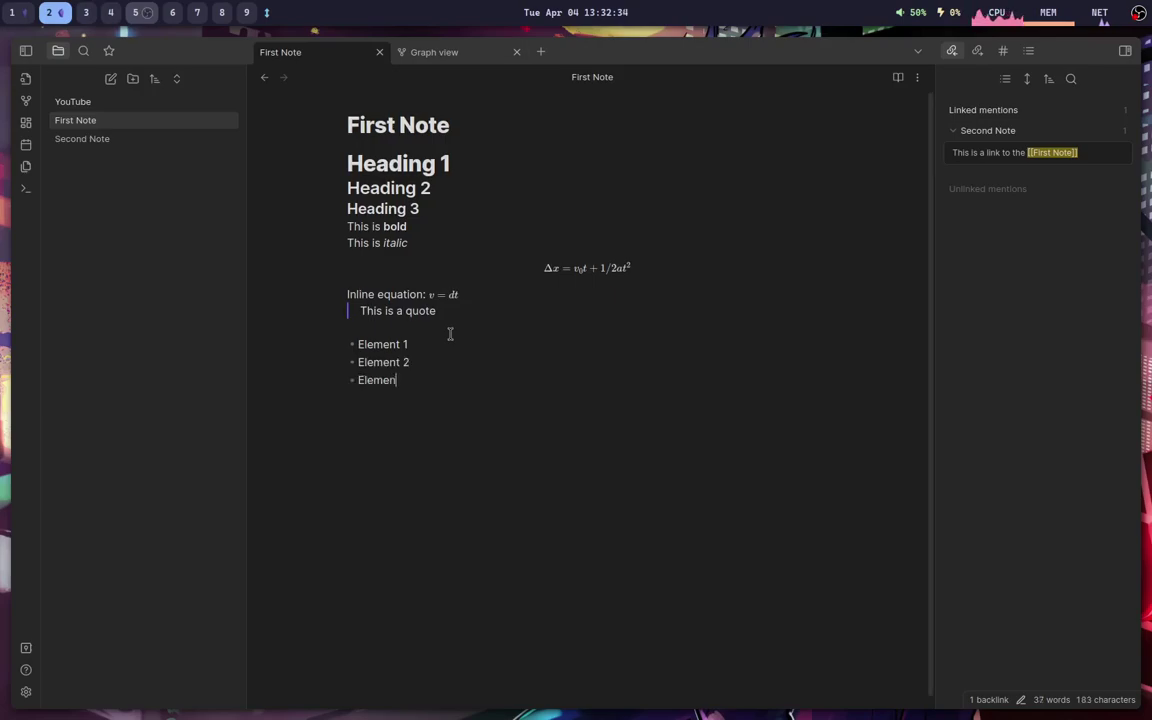
{"action": "type", "text": "t 3"}
{"action": "key", "text": "Up"}
{"action": "key", "text": "Up"}
{"action": "key", "text": "Up"}
{"action": "key", "text": "Up"}
{"action": "key", "text": "Up"}
{"action": "key", "text": "Up"}
{"action": "key", "text": "Up"}
{"action": "key", "text": "Up"}
{"action": "key", "text": "Up"}
{"action": "key", "text": "Up"}
{"action": "key", "text": "Up"}
{"action": "key", "text": "Up"}
{"action": "key", "text": "Up"}
{"action": "key", "text": "Up"}
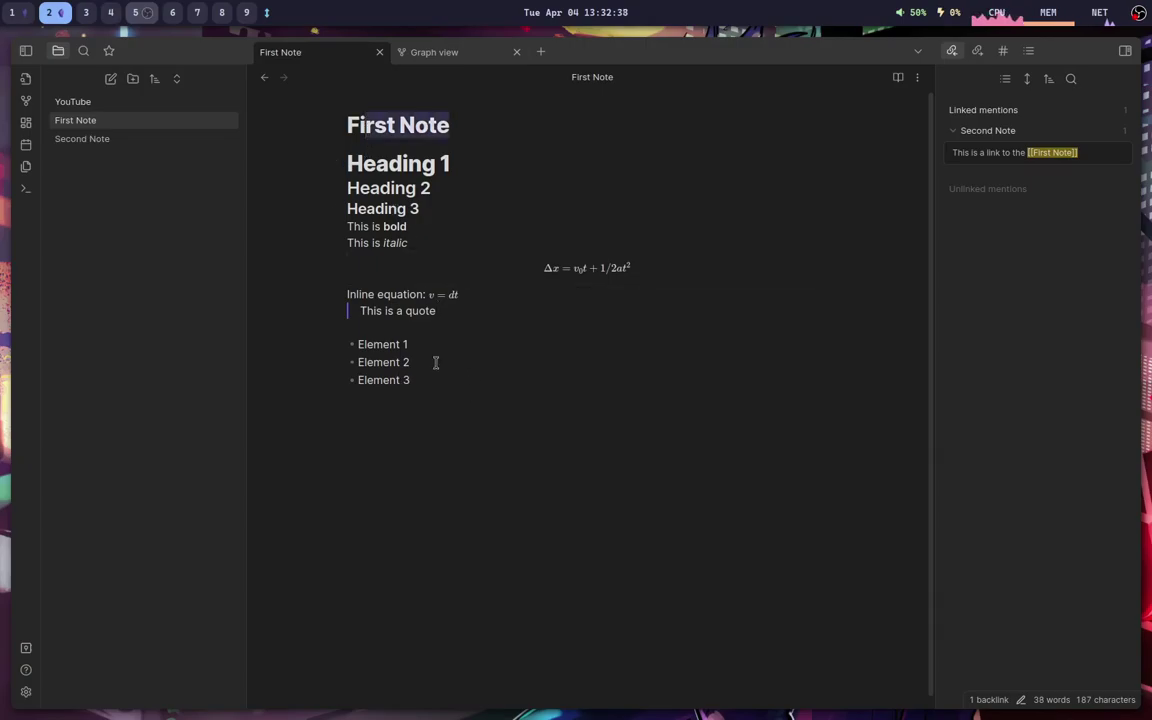
{"action": "left_click", "coordinate": [432, 362]}
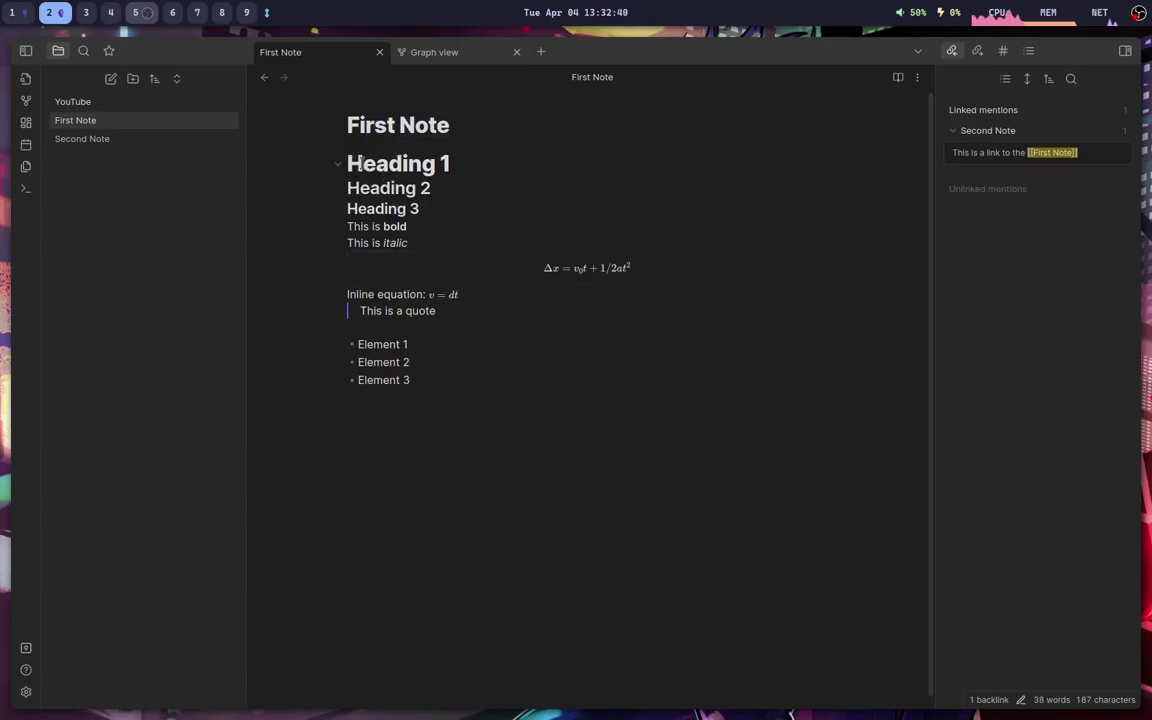
{"action": "left_click_drag", "start_coordinate": [350, 163], "coordinate": [479, 334]}
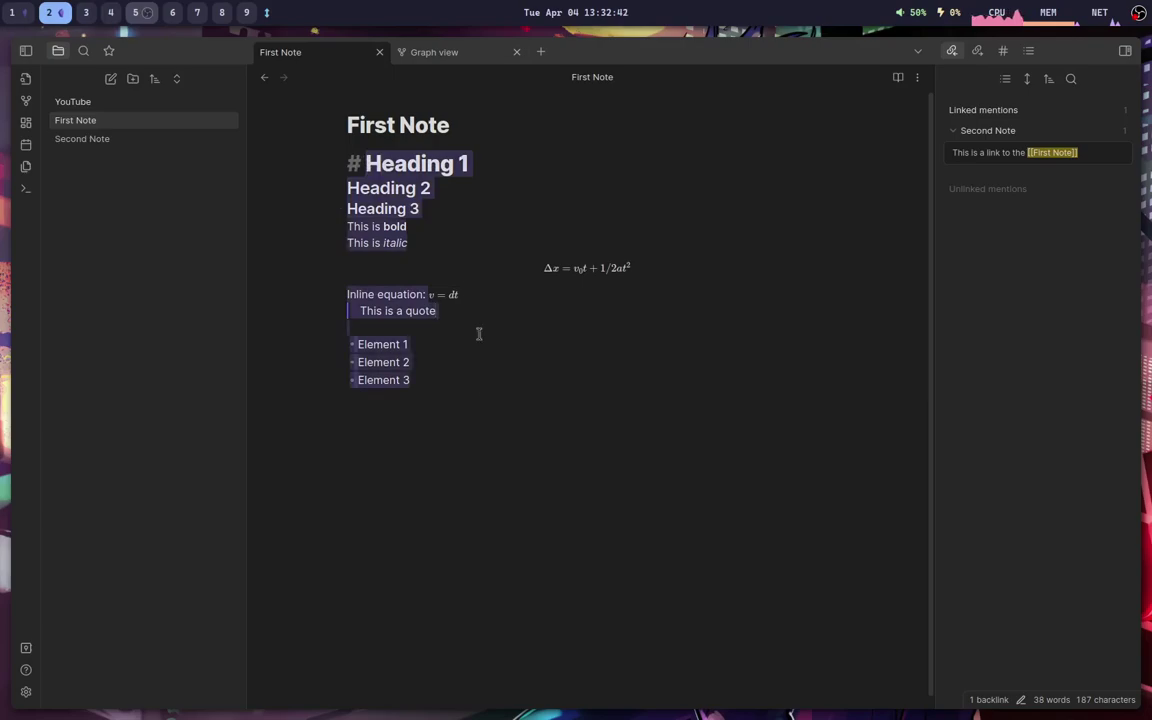
{"action": "left_click", "coordinate": [439, 163]}
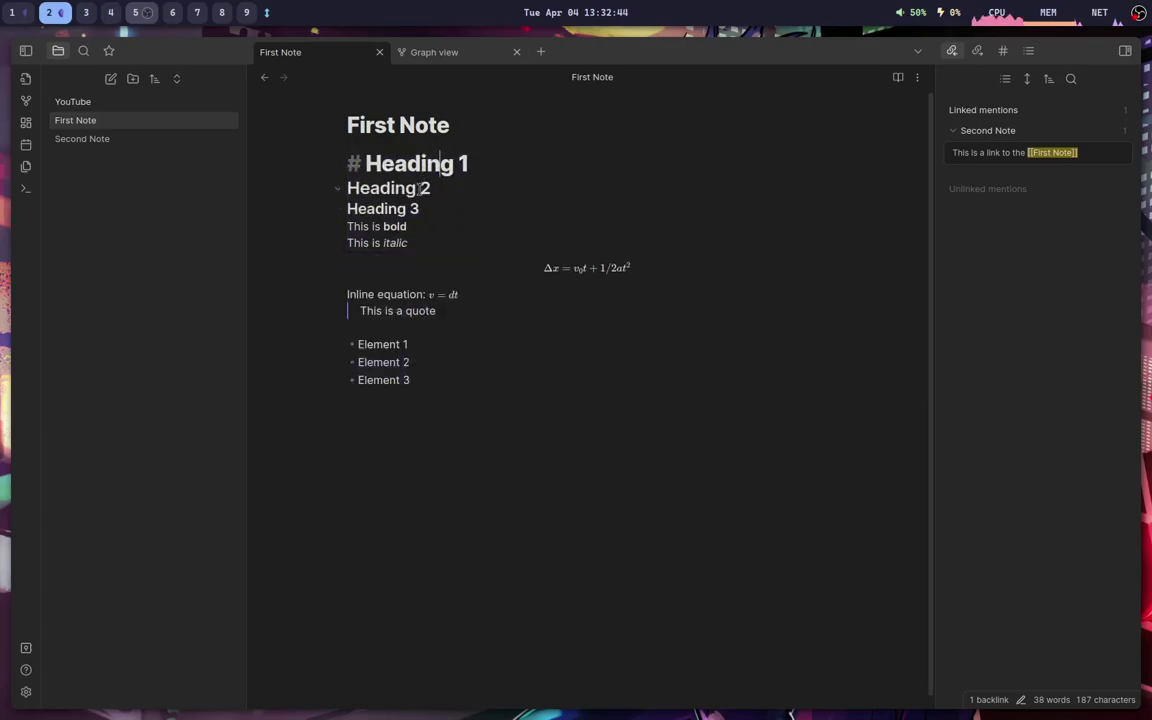
{"action": "left_click", "coordinate": [402, 228]}
{"action": "left_click", "coordinate": [393, 245]}
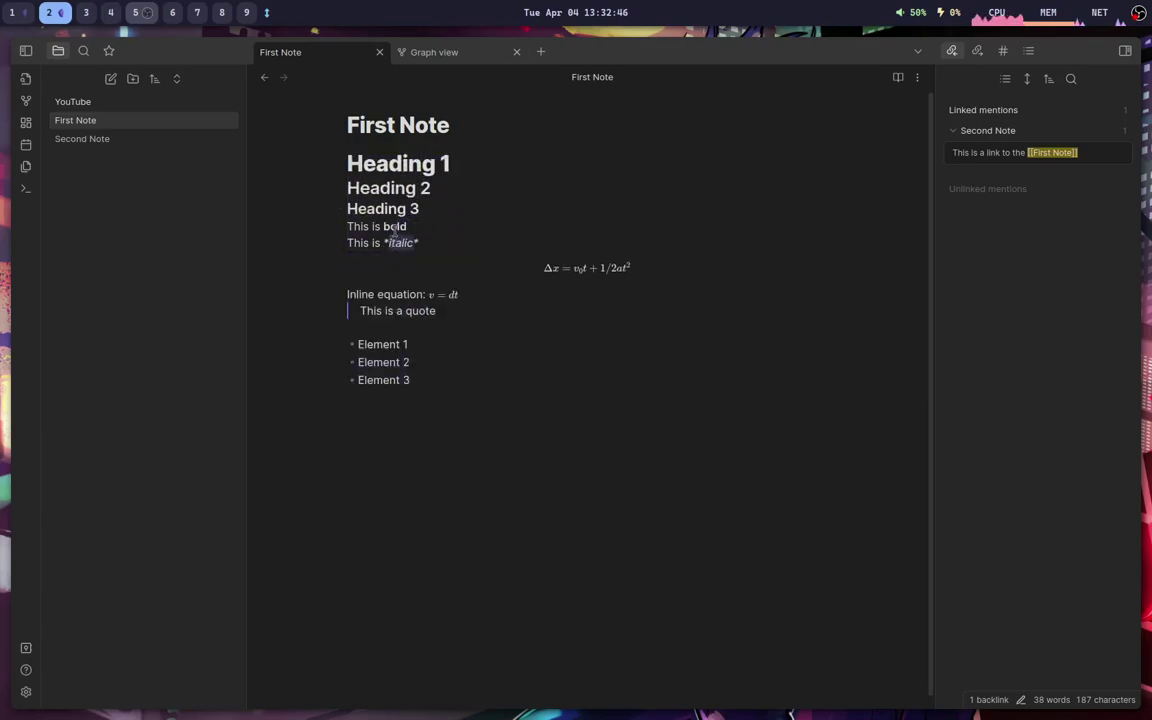
{"action": "left_click", "coordinate": [396, 229]}
{"action": "left_click", "coordinate": [398, 241]}
{"action": "double_click", "coordinate": [396, 228]}
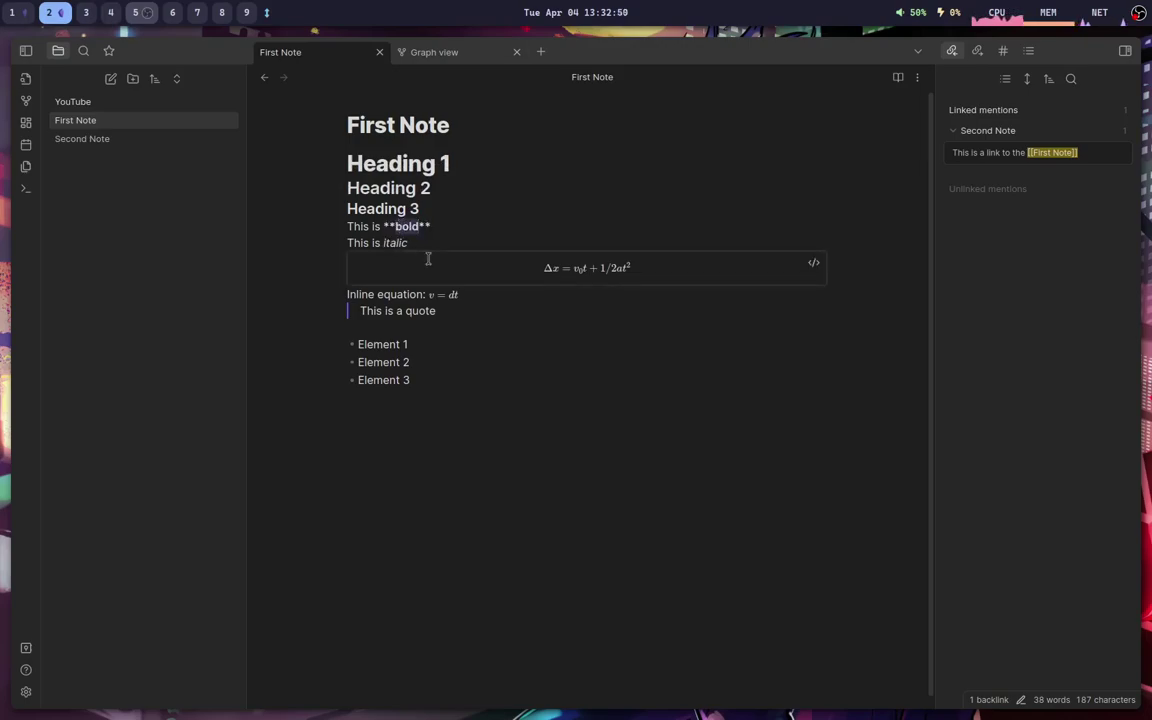
{"action": "left_click", "coordinate": [401, 262]}
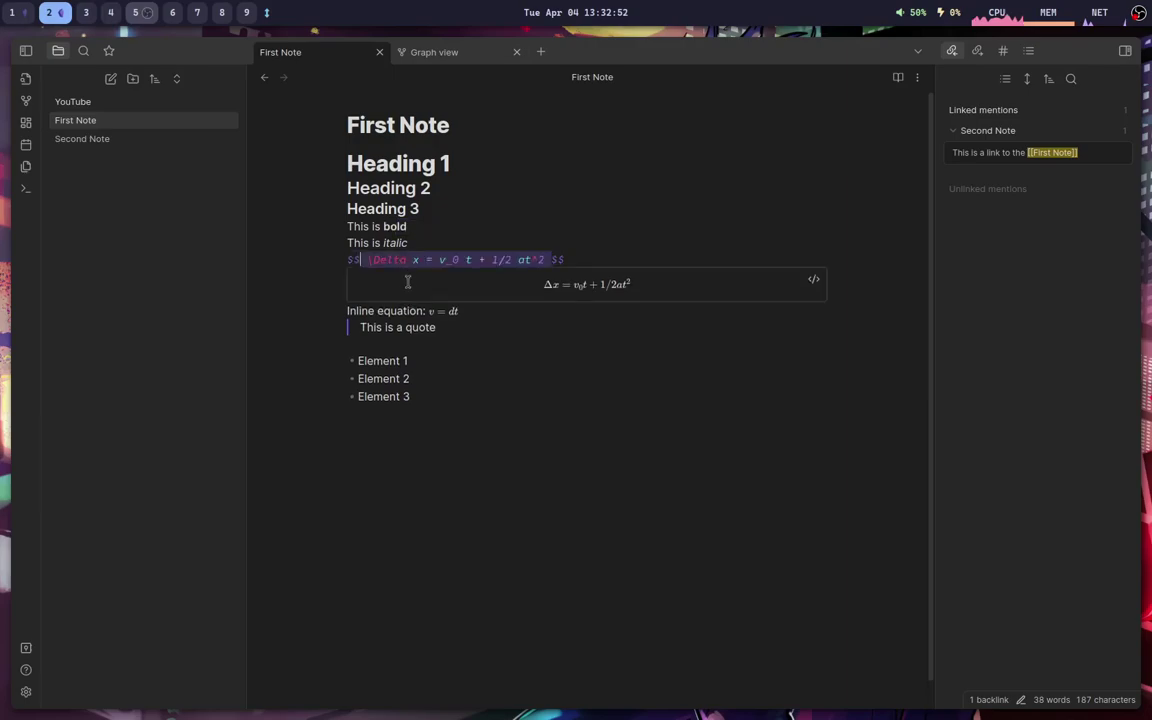
{"action": "left_click", "coordinate": [349, 262]}
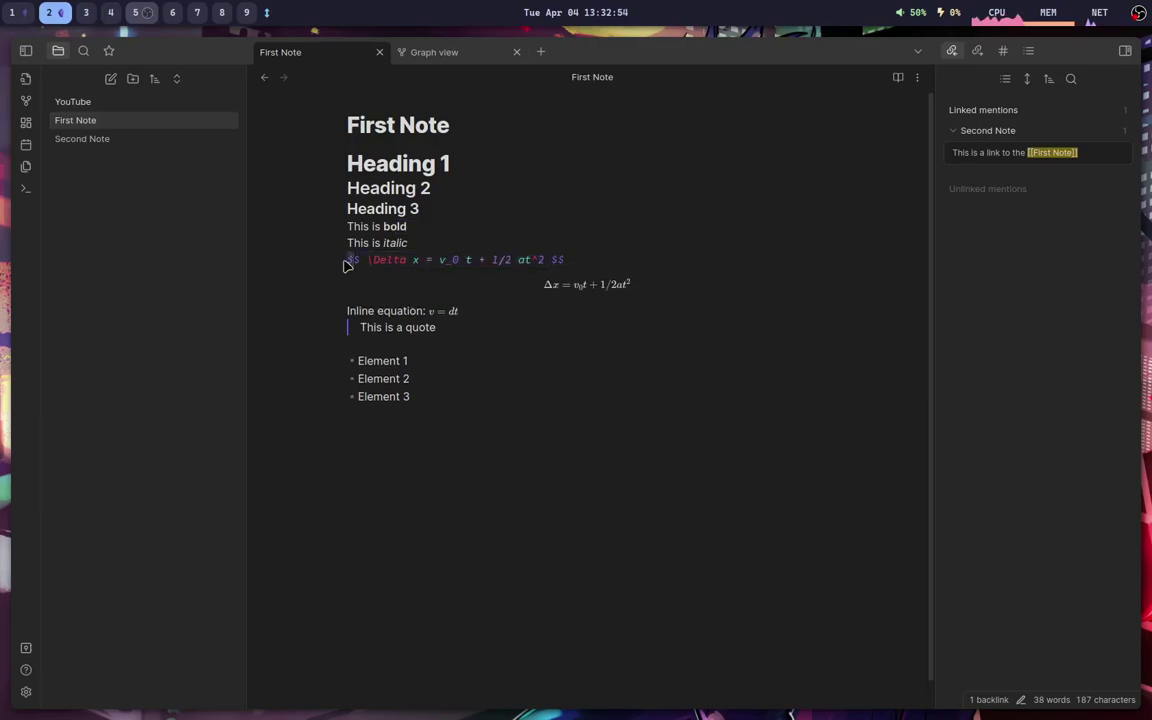
{"action": "left_click_drag", "start_coordinate": [586, 260], "coordinate": [345, 262]}
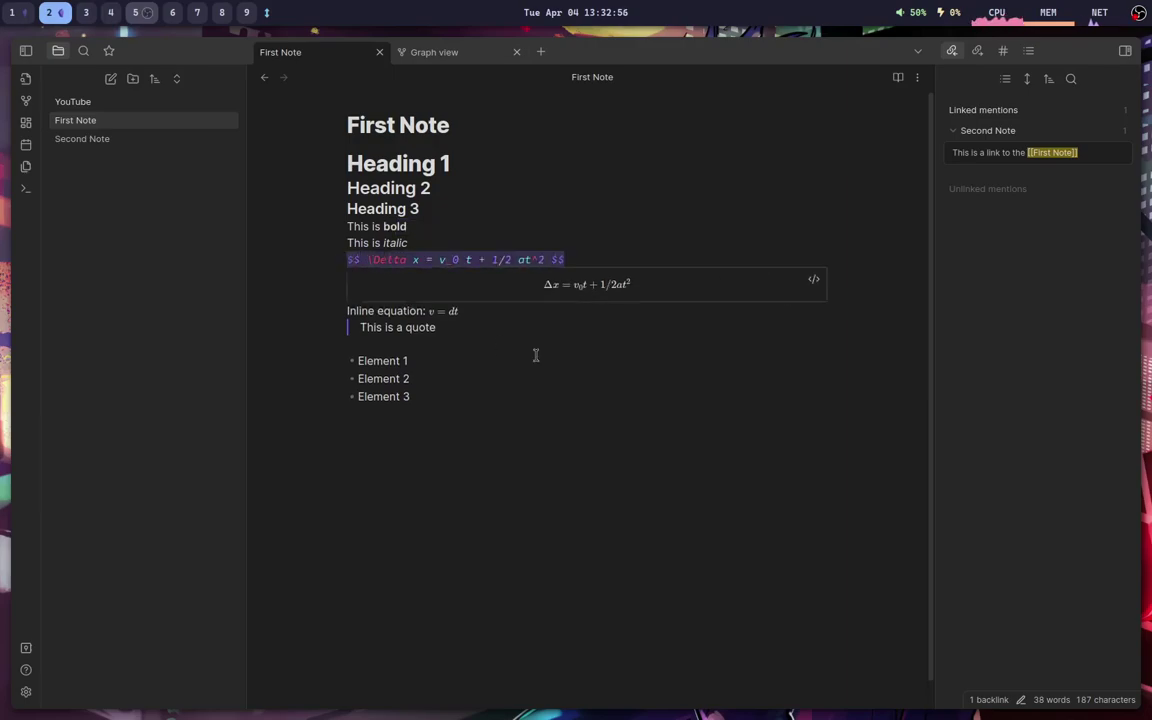
{"action": "left_click", "coordinate": [481, 311]}
{"action": "key", "text": "Down"}
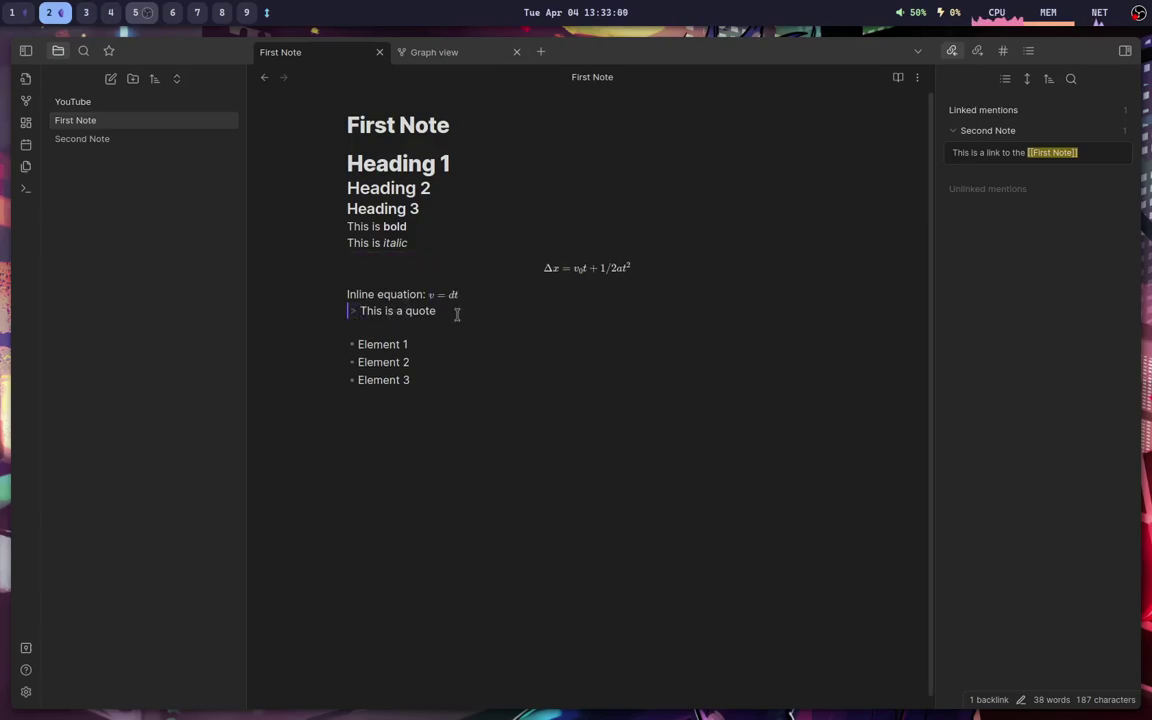
{"action": "left_click_drag", "start_coordinate": [411, 380], "coordinate": [348, 346]}
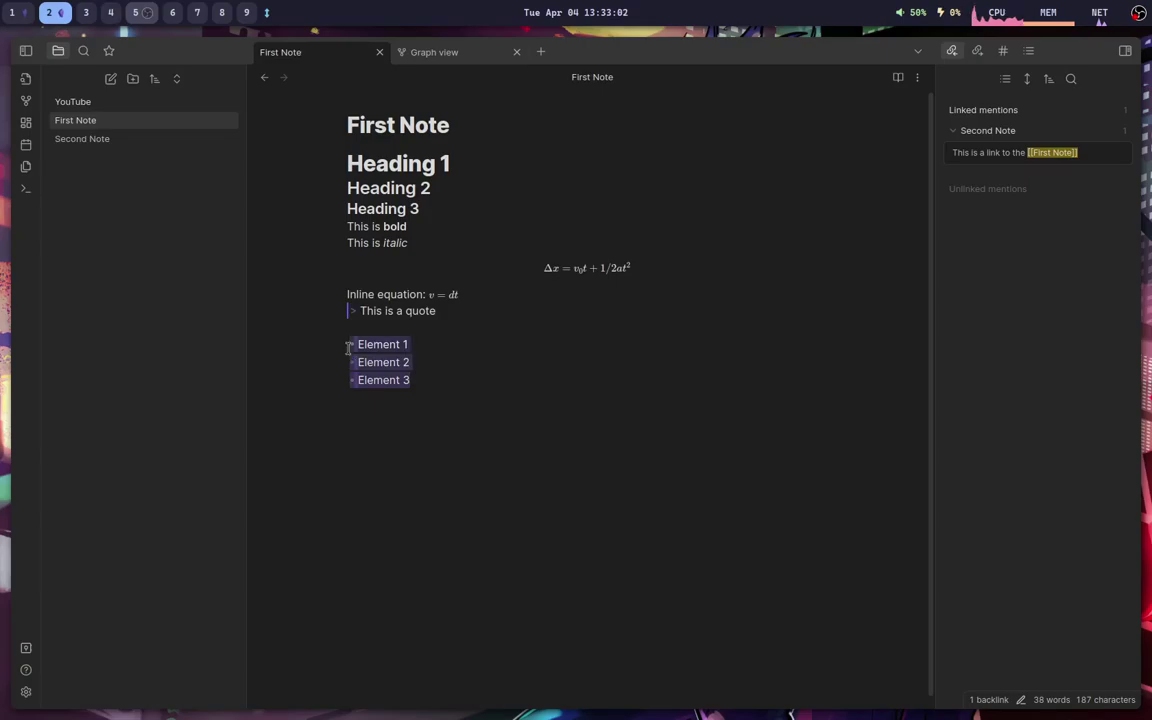
{"action": "left_click", "coordinate": [439, 363]}
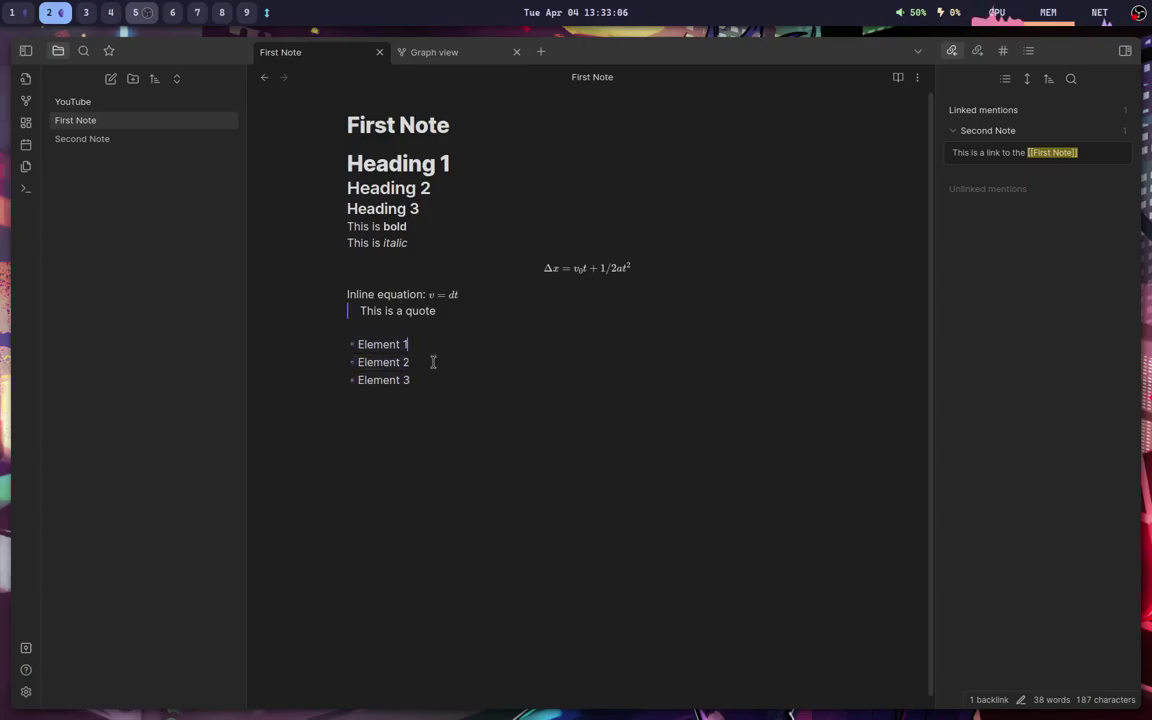
{"action": "left_click", "coordinate": [432, 350]}
{"action": "key", "text": "super+1"}
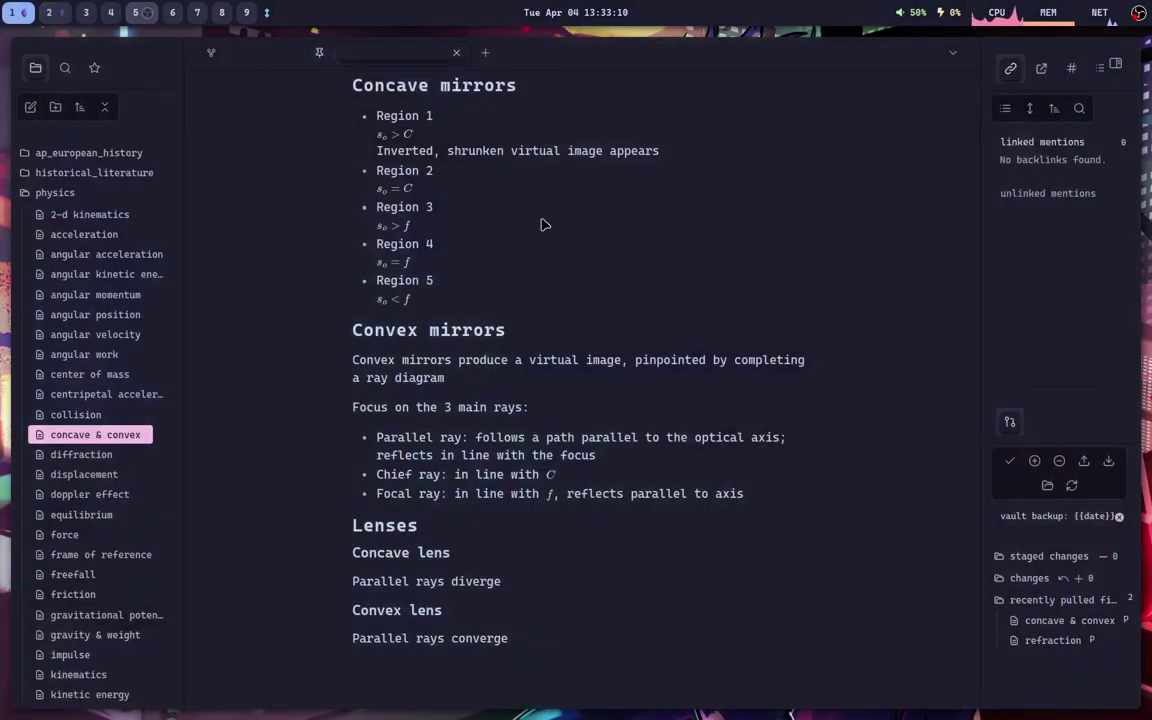
{"action": "scroll", "coordinate": [100, 260], "scroll_direction": "down", "scroll_amount": 4}
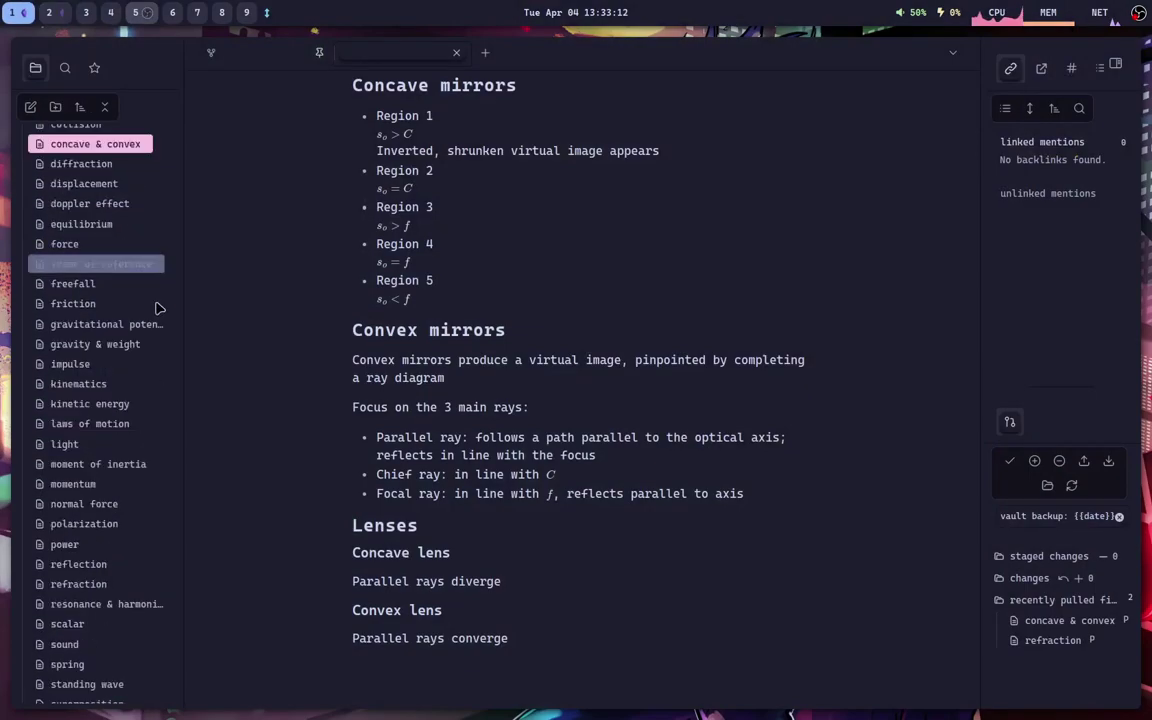
{"action": "scroll", "coordinate": [156, 320], "scroll_direction": "up", "scroll_amount": 2}
{"action": "scroll", "coordinate": [156, 320], "scroll_direction": "up", "scroll_amount": 2}
{"action": "left_click", "coordinate": [211, 52]}
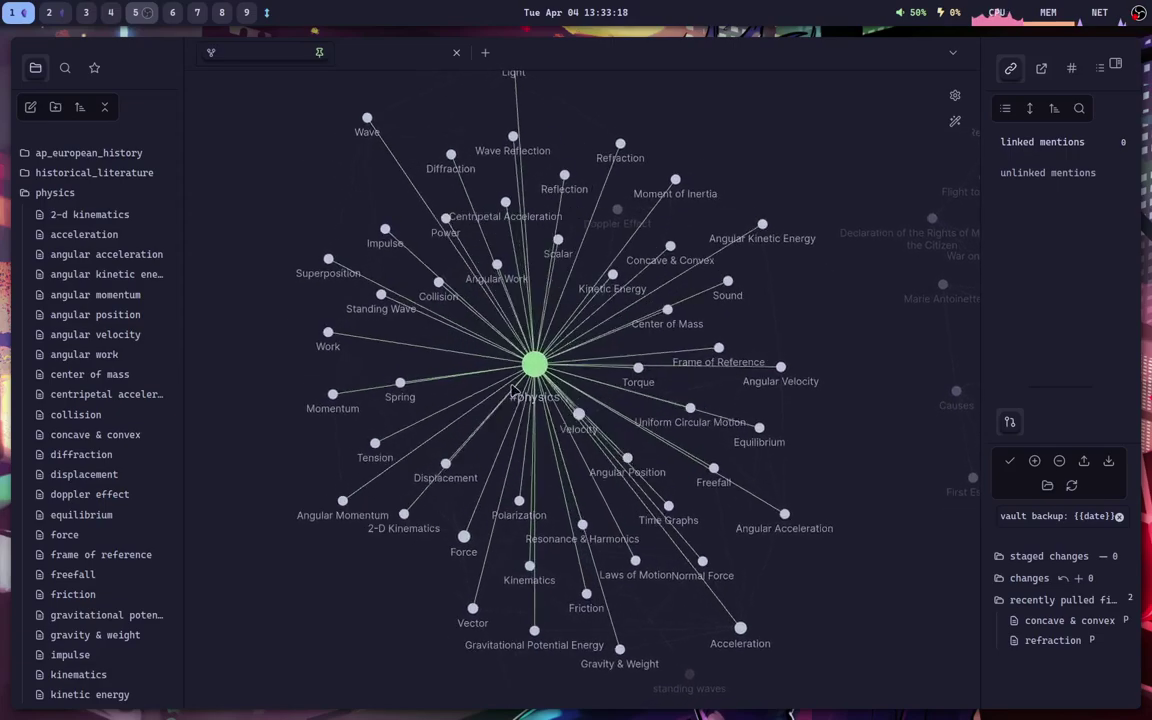
Toggle reading view and back, then experiment with a # tag on the Heading 1 line
{"action": "key", "text": "super+2"}
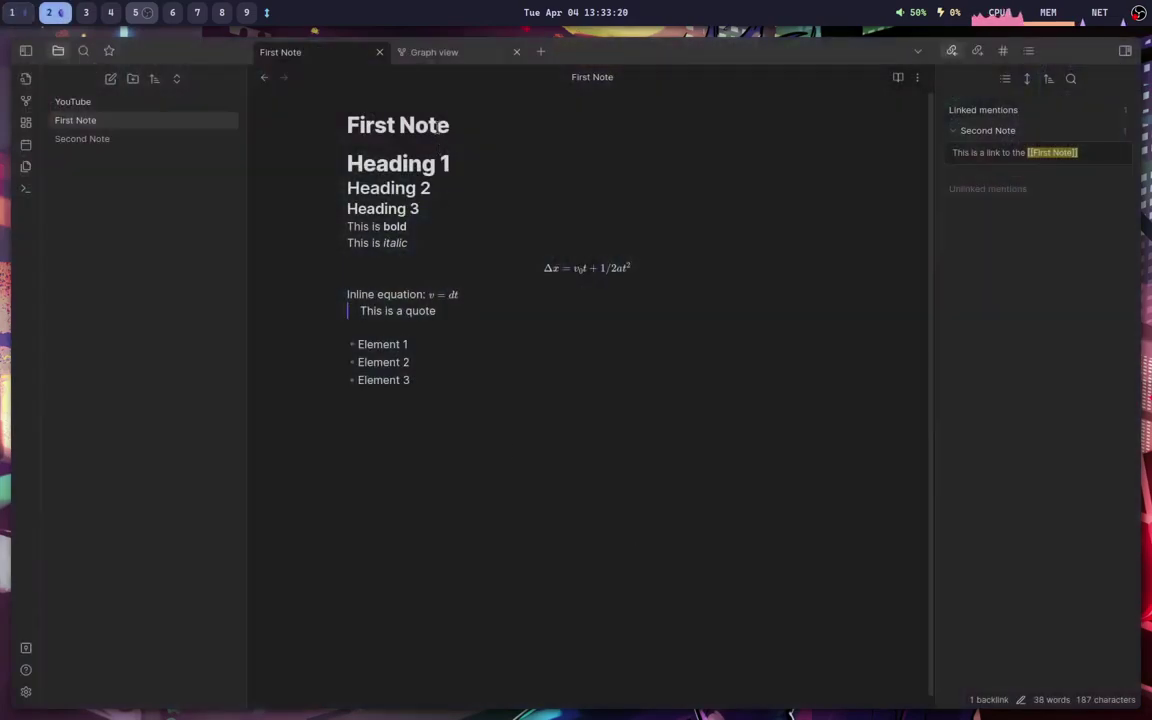
{"action": "key", "text": "ctrl+e"}
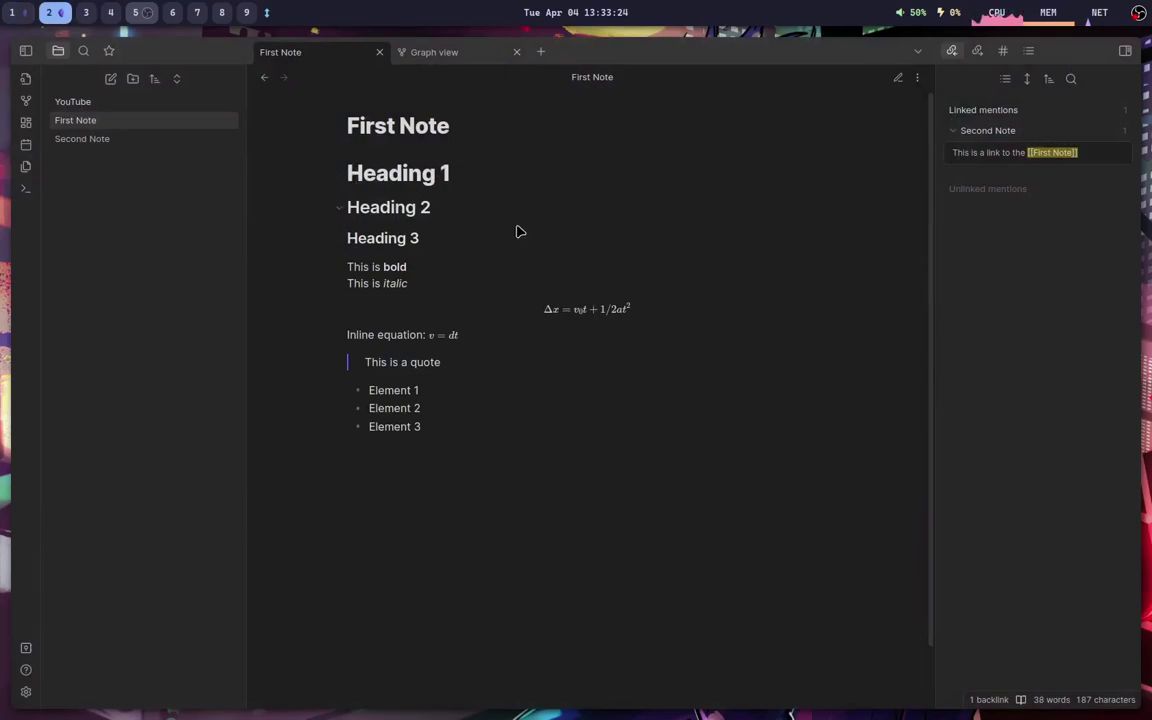
{"action": "key", "text": "ctrl+e"}
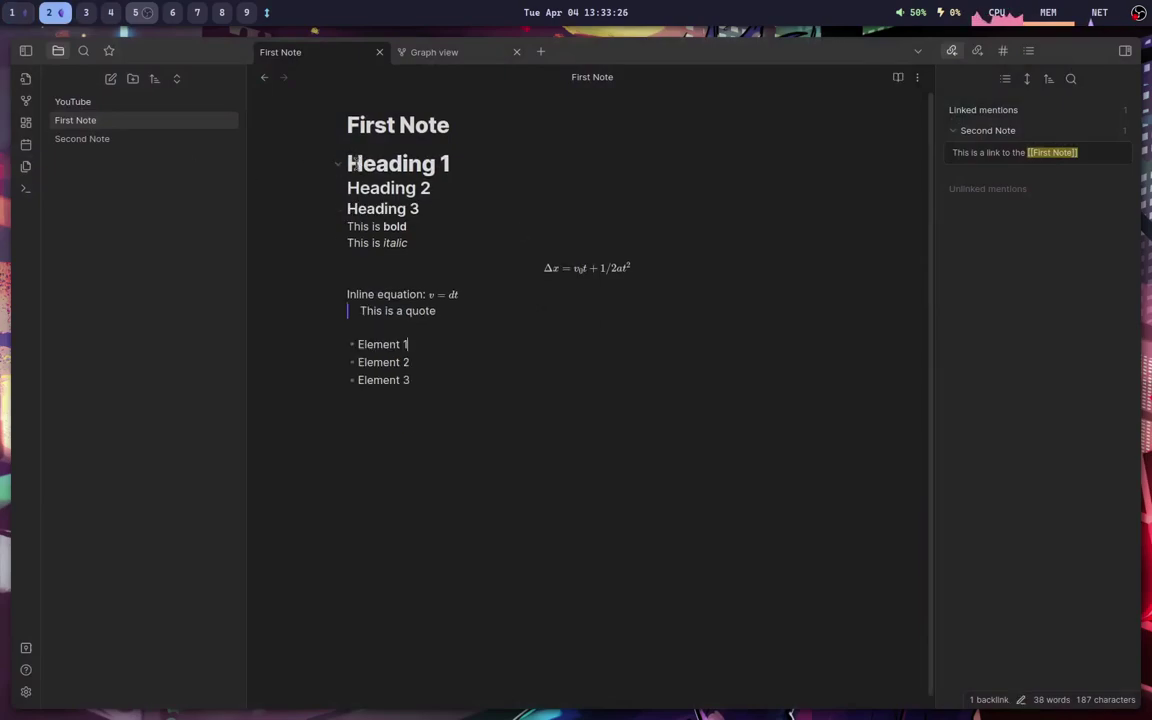
{"action": "left_click", "coordinate": [362, 163]}
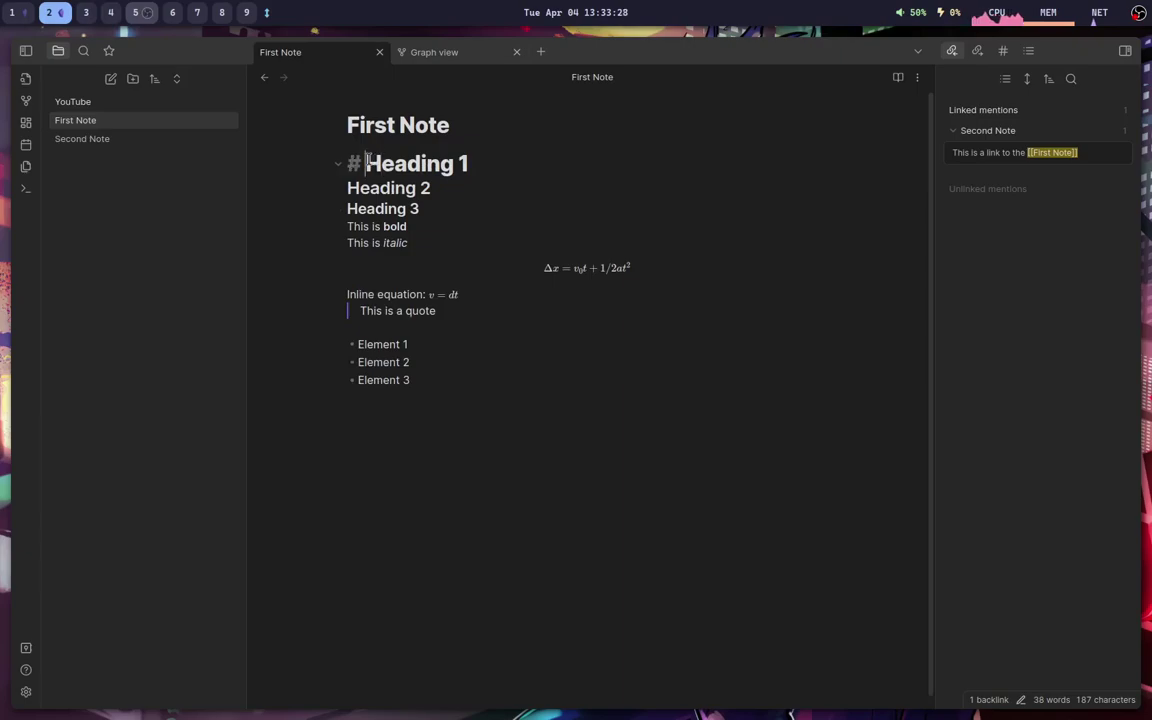
{"action": "key", "text": "Return"}
{"action": "key", "text": "Return"}
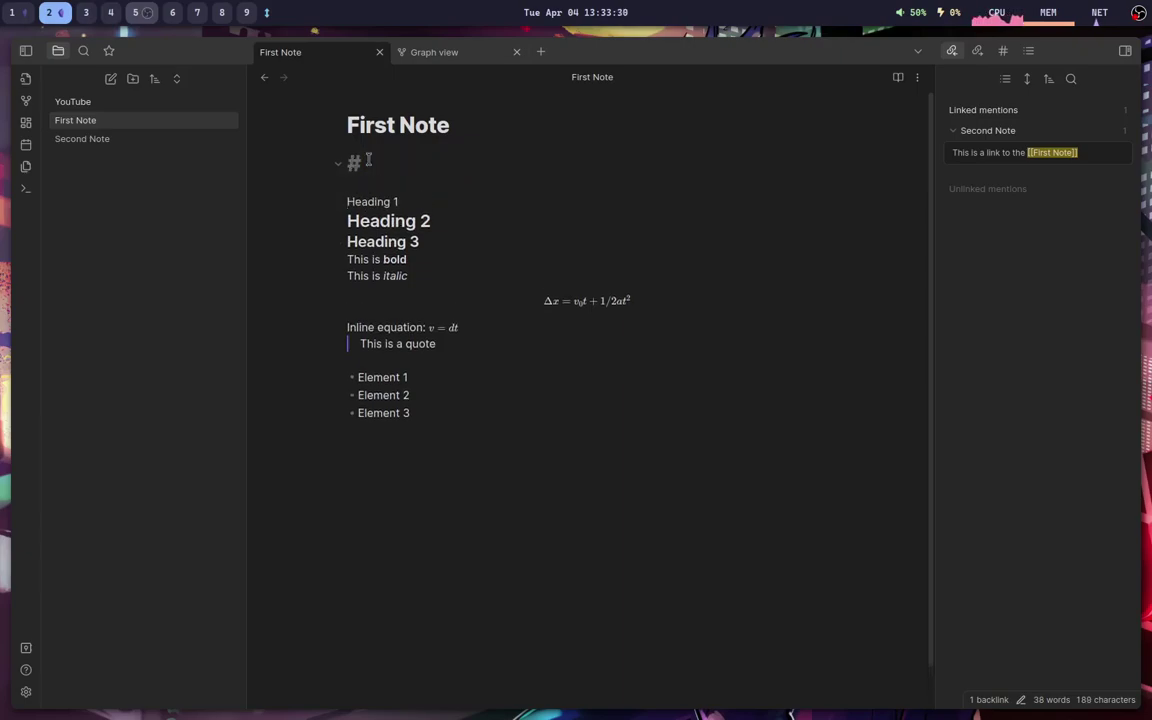
{"action": "type", "text": "#"}
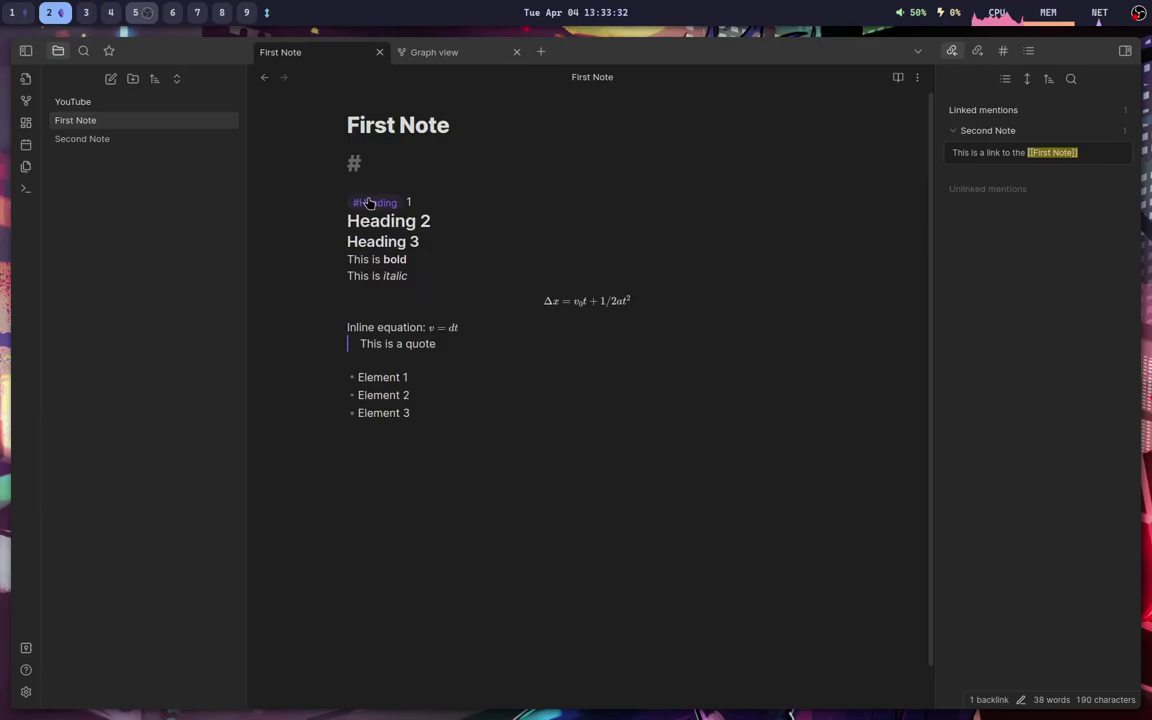
{"action": "left_click", "coordinate": [369, 203]}
{"action": "left_click_drag", "start_coordinate": [369, 203], "coordinate": [403, 261]}
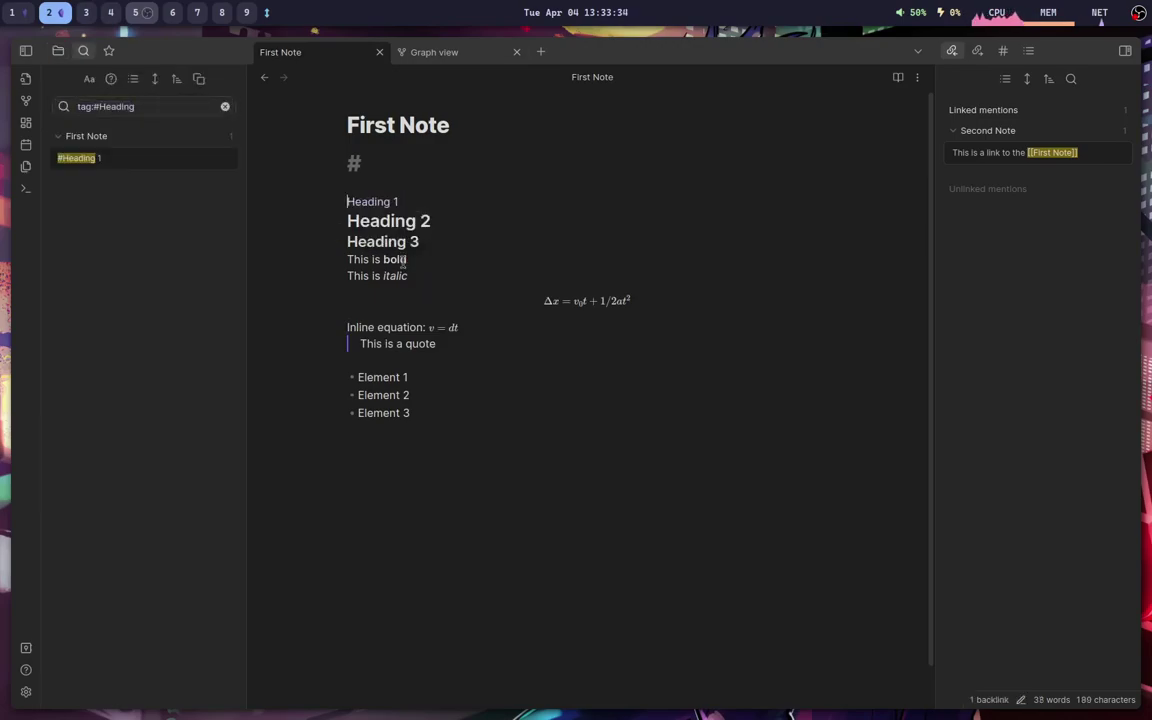
Put the #youtube tag on its own line beneath First Note's title
{"action": "type", "text": "#"}
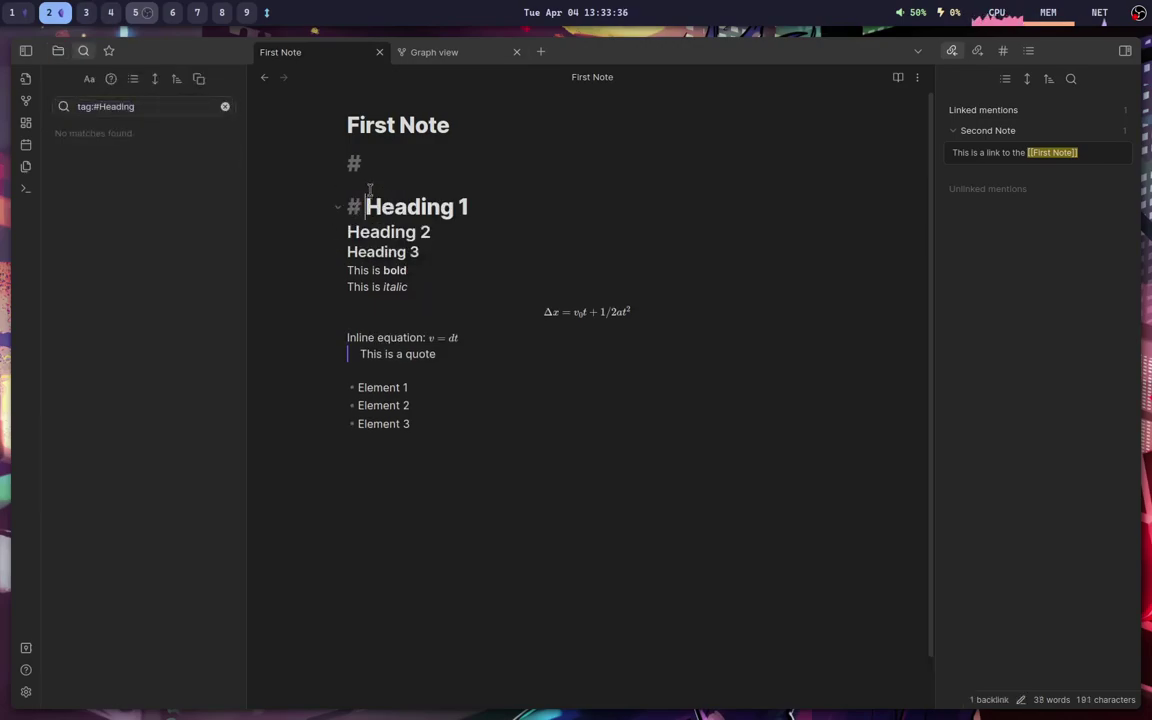
{"action": "left_click", "coordinate": [373, 162]}
{"action": "key", "text": "BackSpace"}
{"action": "key", "text": "BackSpace"}
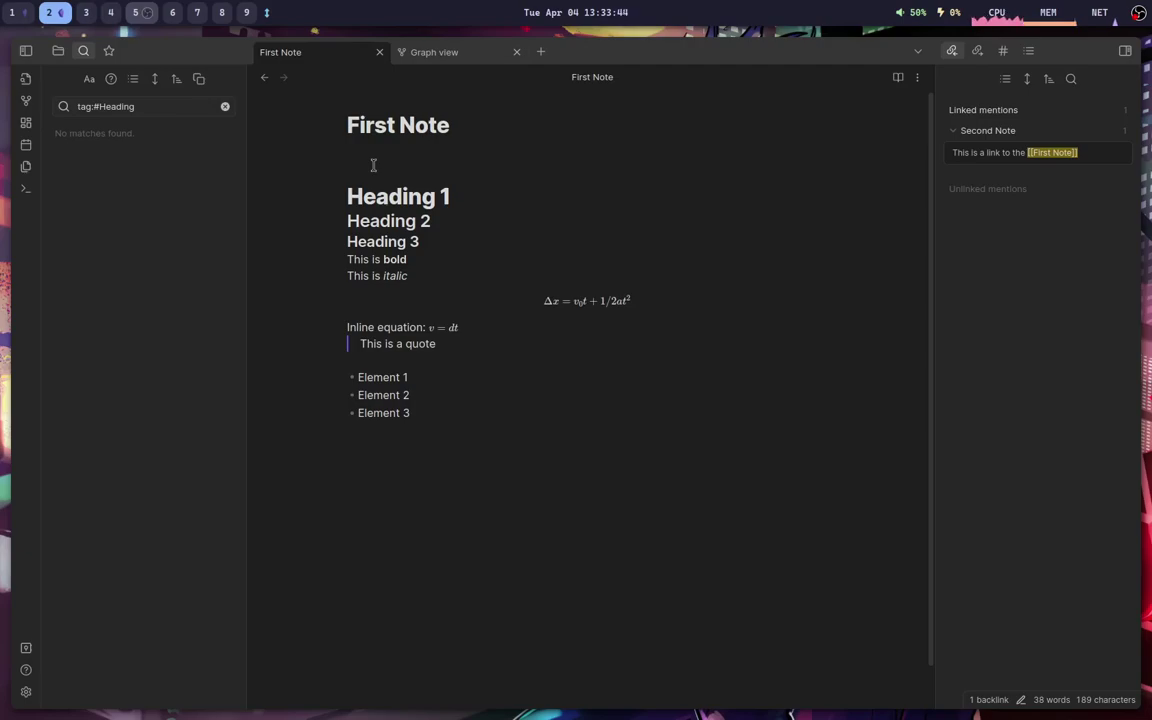
{"action": "type", "text": "#"}
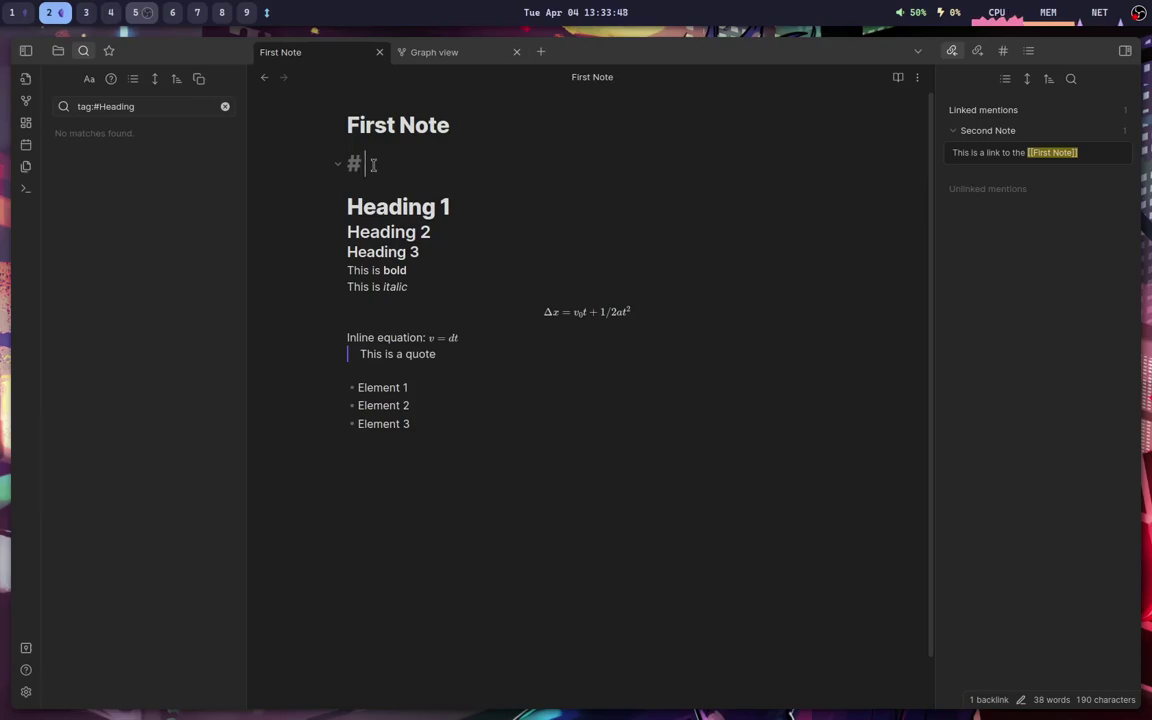
{"action": "type", "text": " fdsafds"}
{"action": "key", "text": "ctrl+BackSpace"}
{"action": "type", "text": "youtube"}
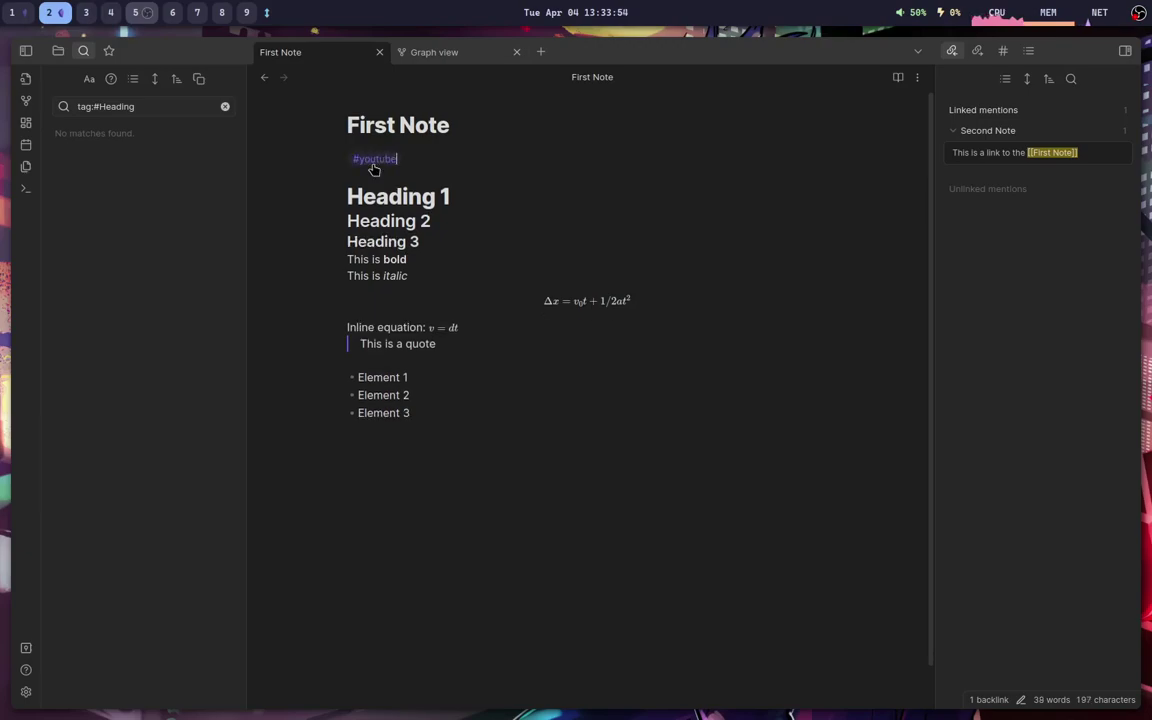
{"action": "left_click", "coordinate": [474, 200]}
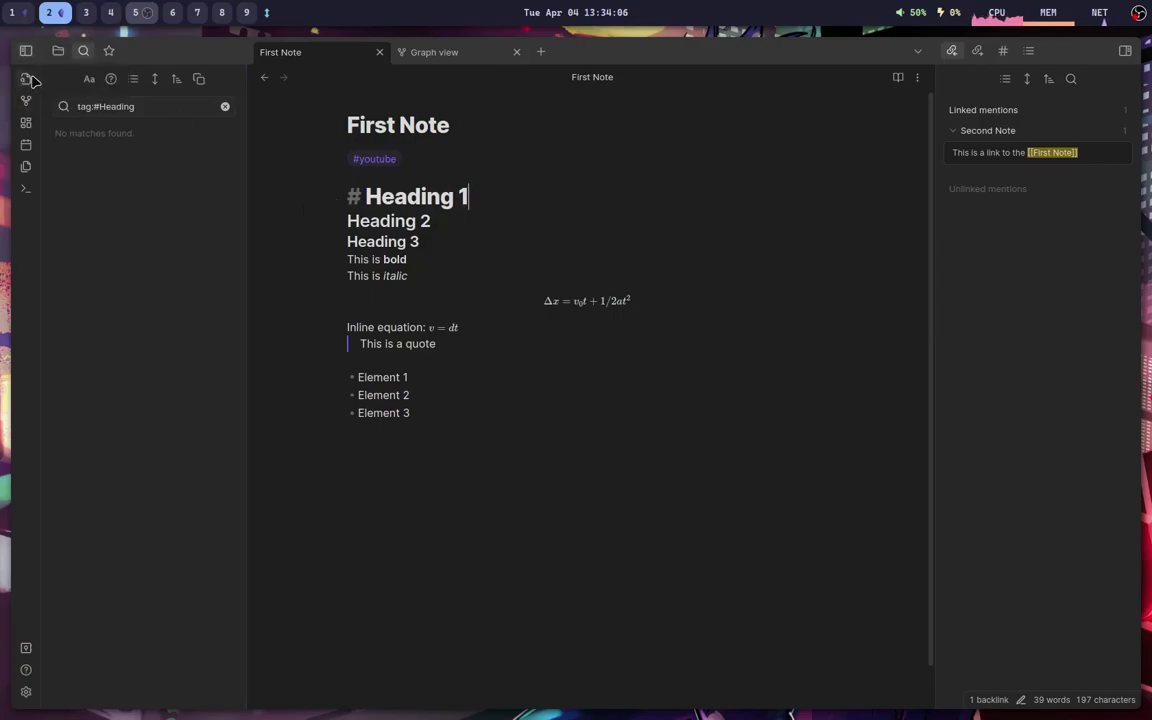
Open Second Note from the File explorer
{"action": "left_click", "coordinate": [26, 78]}
{"action": "key", "text": "Escape"}
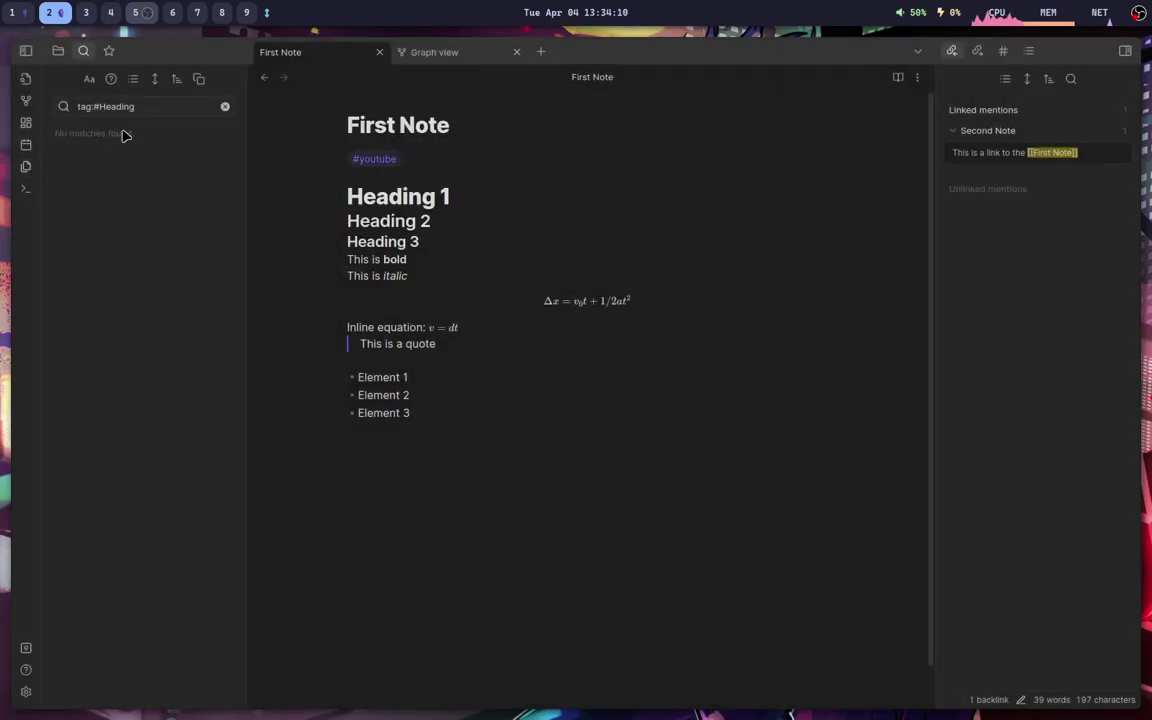
{"action": "left_click", "coordinate": [58, 51]}
{"action": "left_click", "coordinate": [104, 138]}
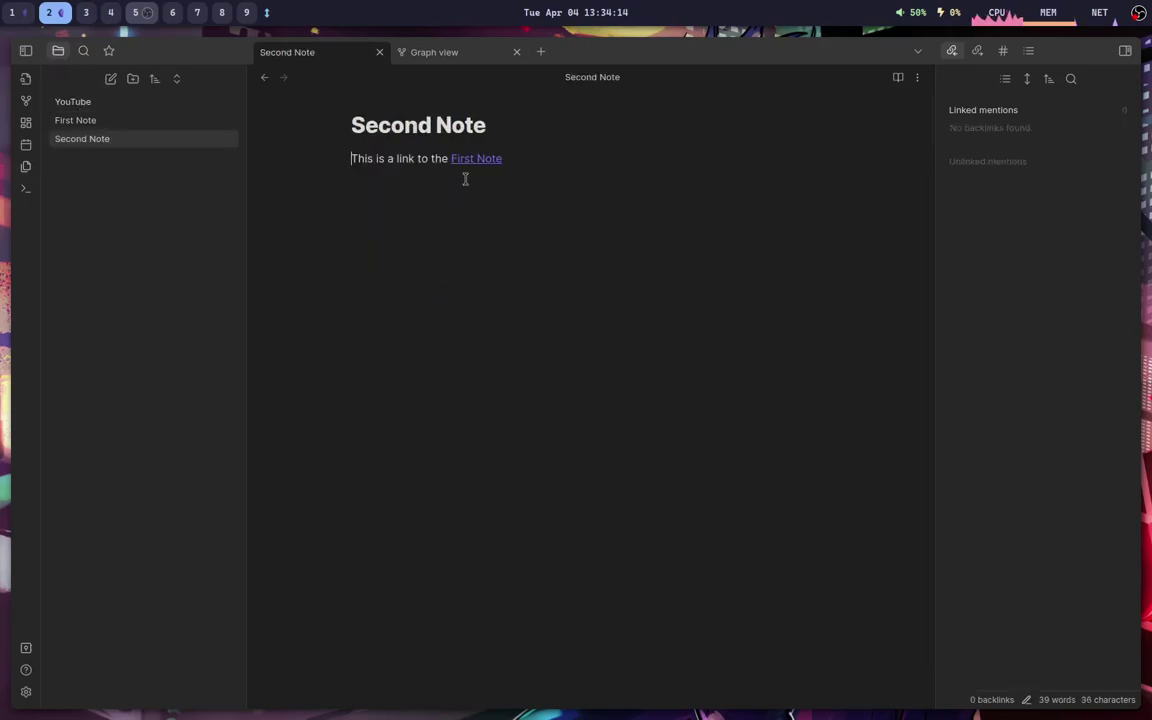
Add a #youtube tag on a new line beneath Second Note's title
{"action": "key", "text": "Right"}
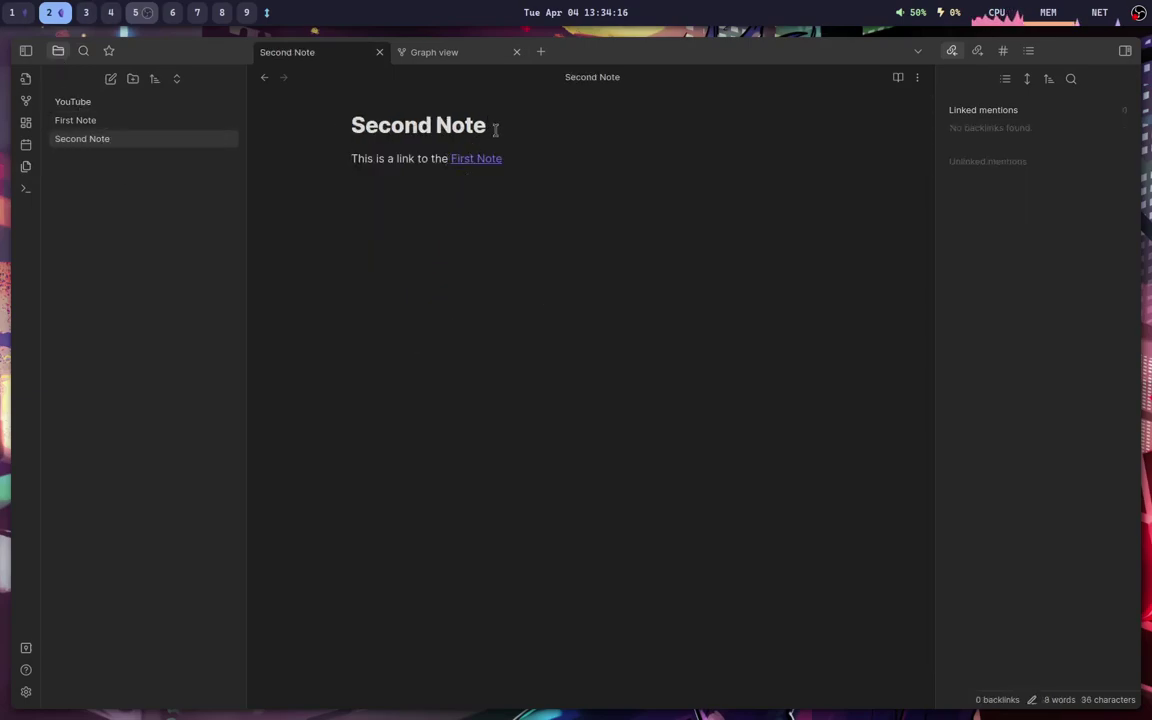
{"action": "key", "text": "Return"}
{"action": "key", "text": "Return"}
{"action": "key", "text": "Up"}
{"action": "key", "text": "Up"}
{"action": "type", "text": "#"}
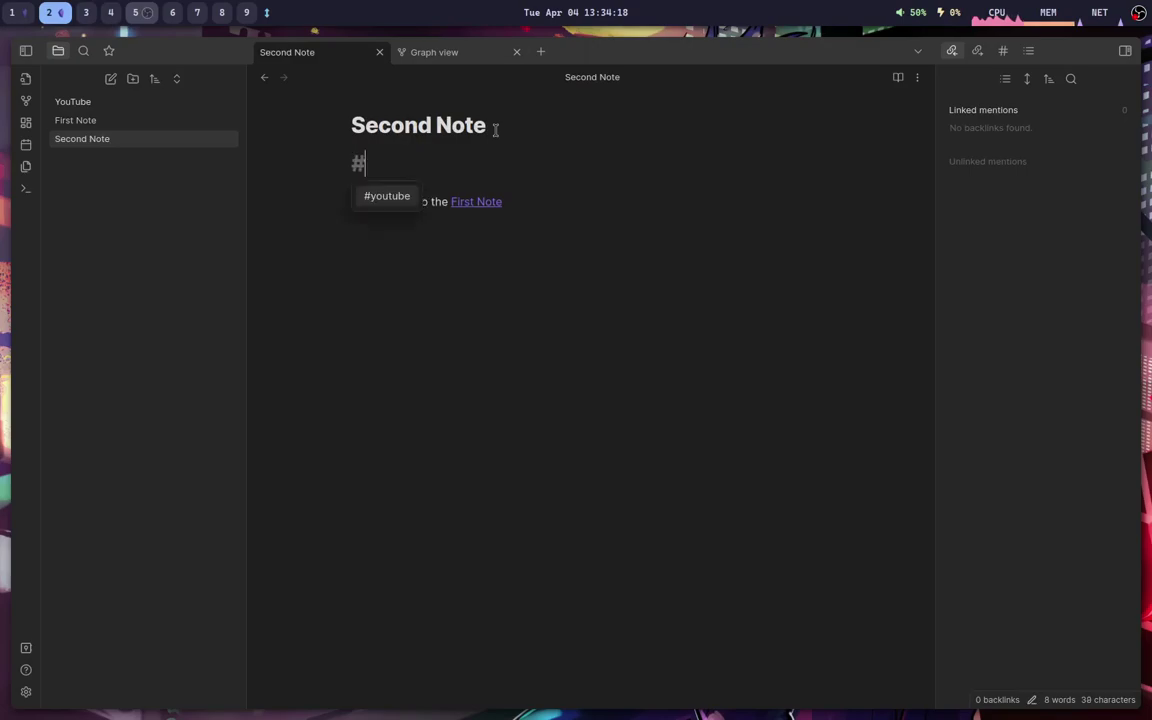
{"action": "type", "text": "youtube"}
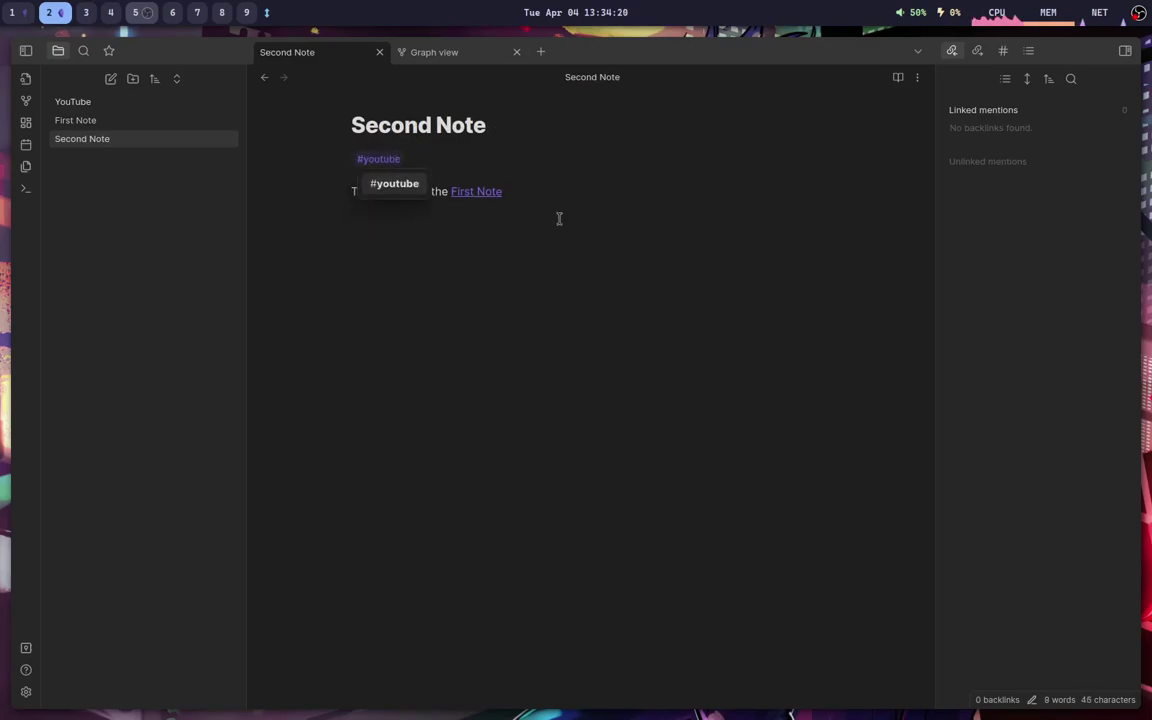
{"action": "key", "text": "Escape"}
Open the graph view of the linked notes and drag the Second Note node into place
{"action": "left_click", "coordinate": [450, 58]}
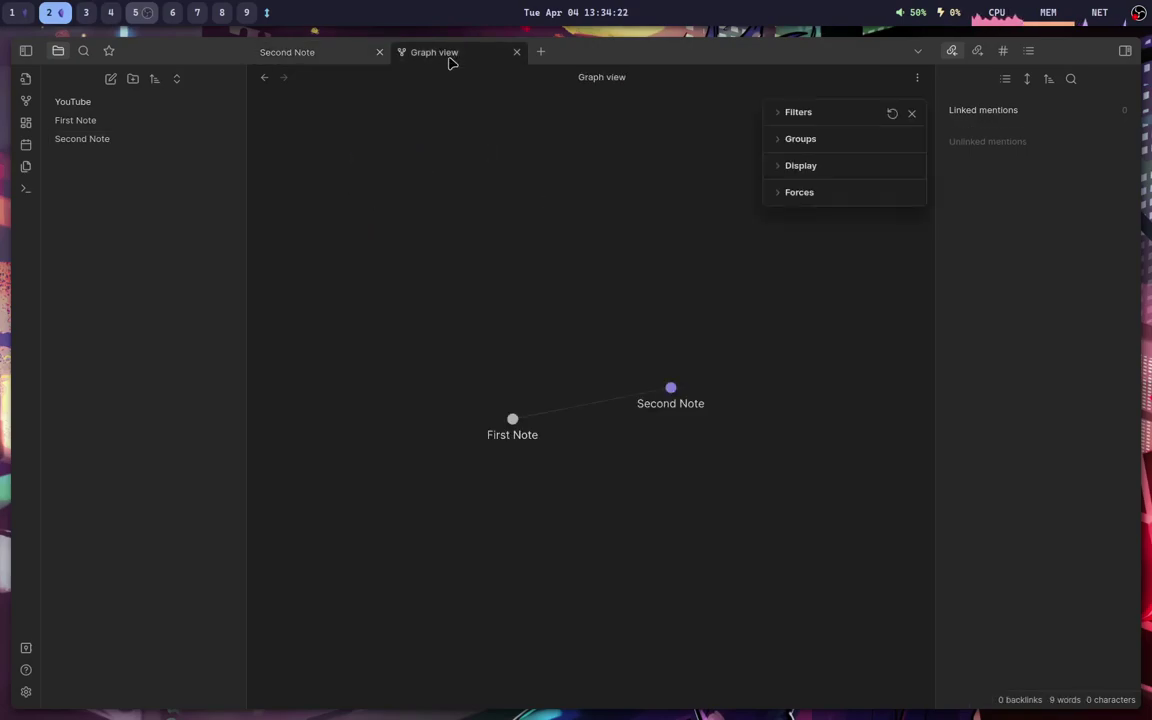
{"action": "left_click_drag", "start_coordinate": [669, 388], "coordinate": [506, 211]}
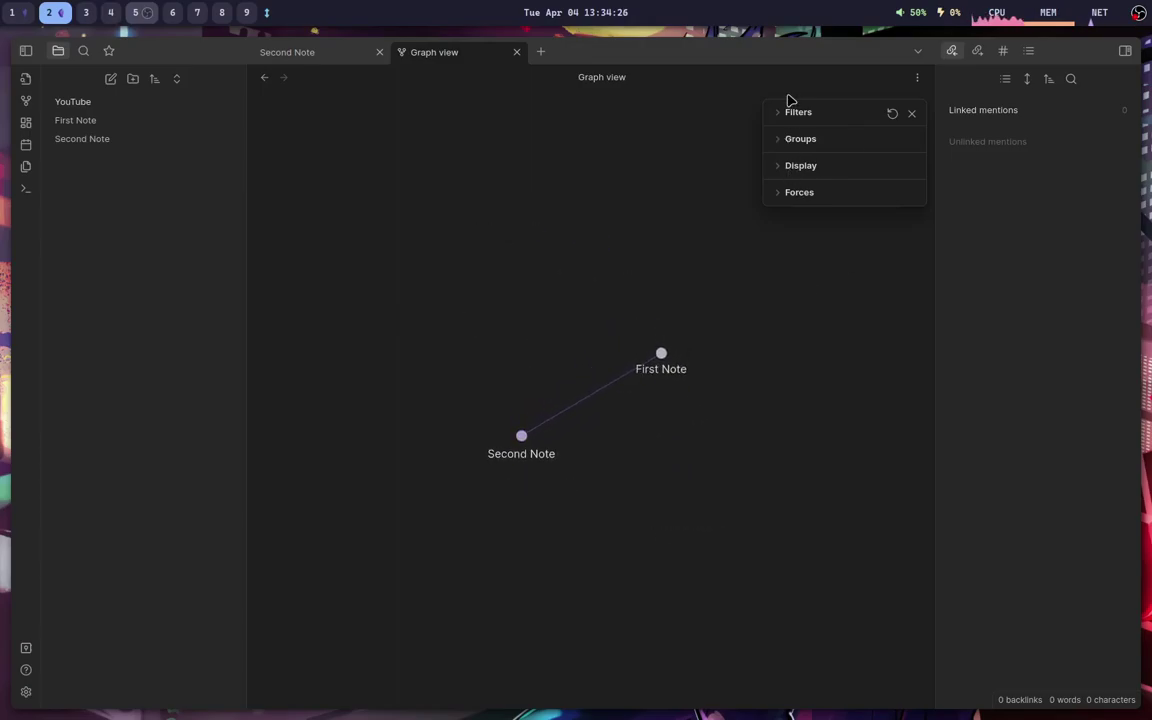
{"action": "left_click", "coordinate": [780, 168]}
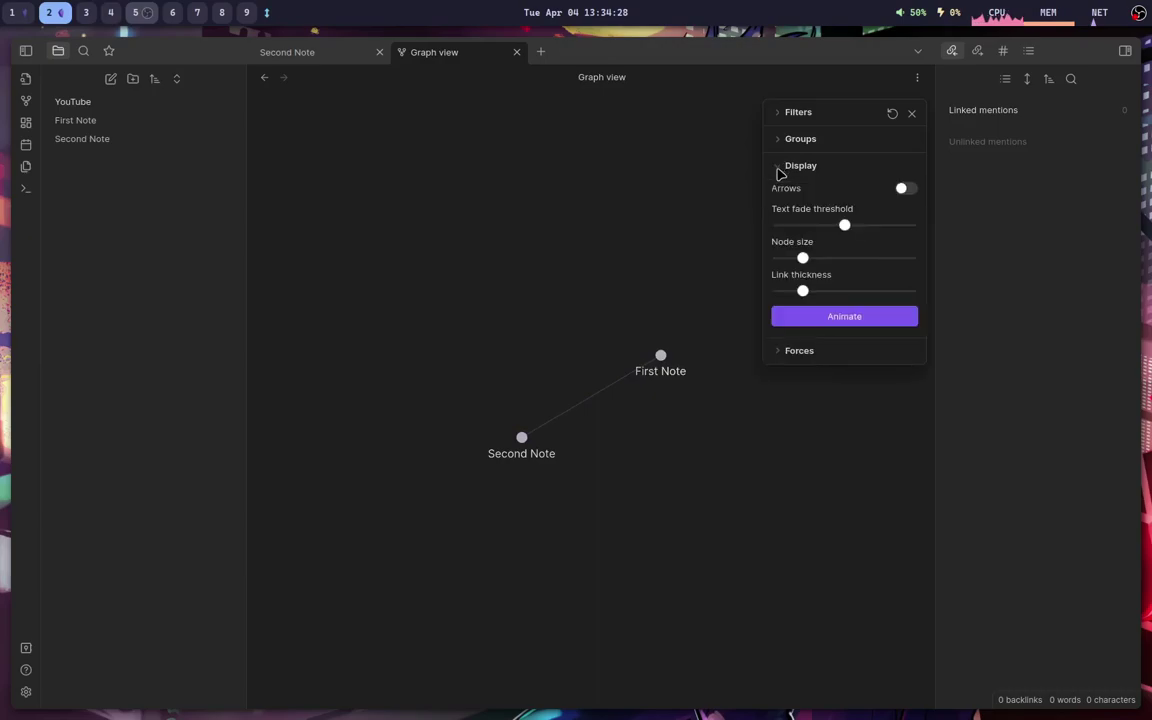
{"action": "left_click", "coordinate": [781, 166]}
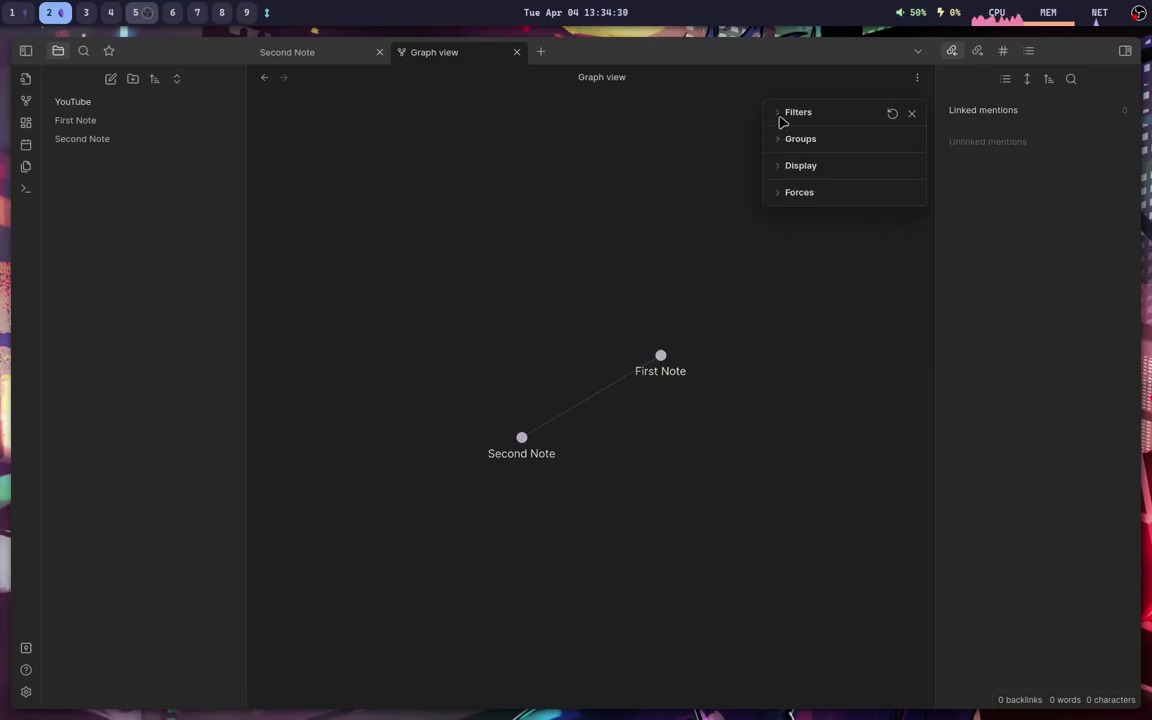
Turn on the Tags filter, position the #youtube tag node, and close the graph options
{"action": "left_click", "coordinate": [783, 115]}
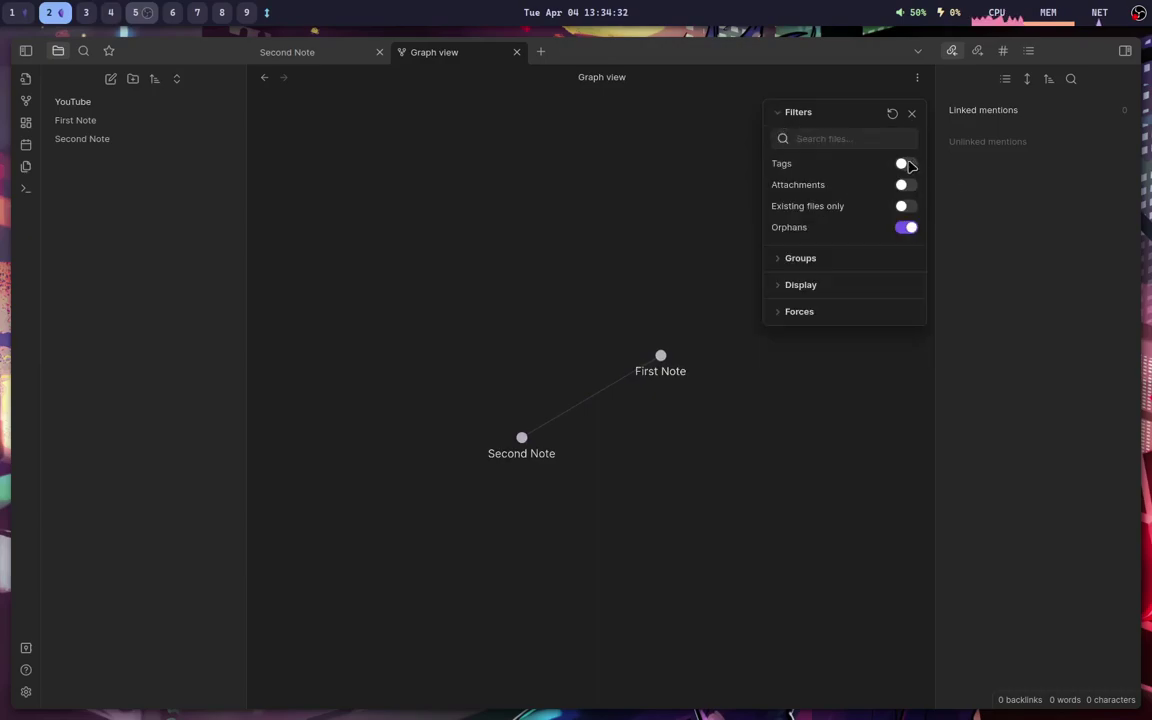
{"action": "left_click", "coordinate": [905, 164]}
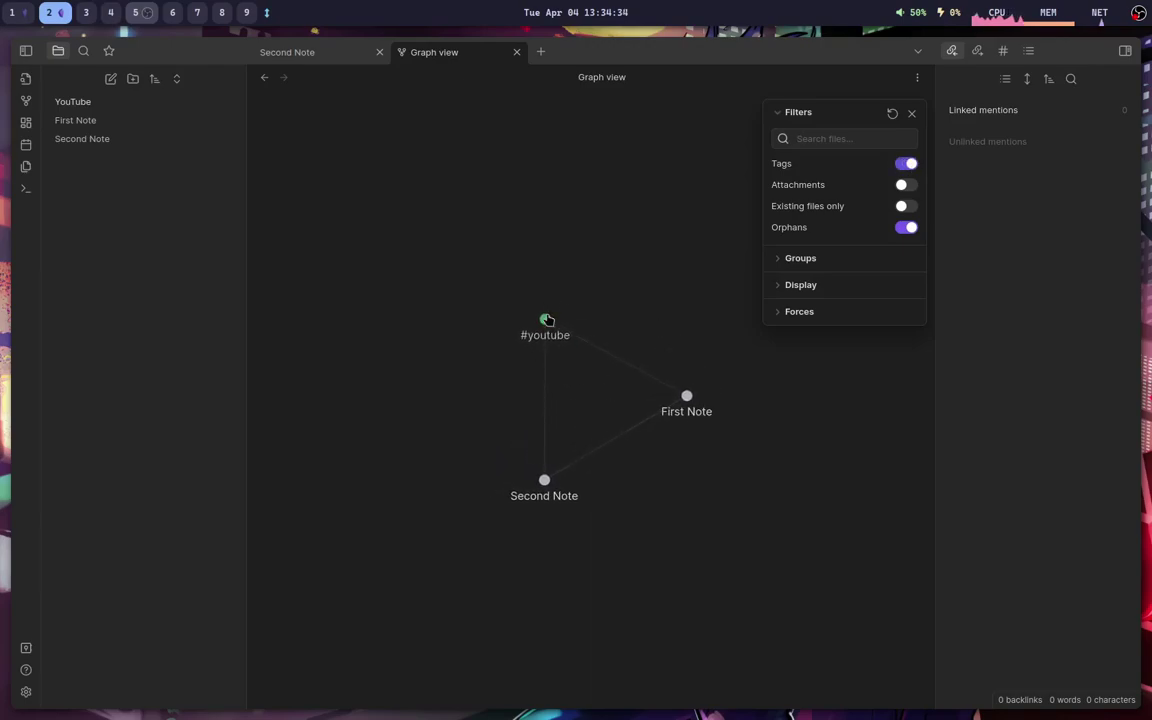
{"action": "left_click_drag", "start_coordinate": [553, 429], "coordinate": [648, 542]}
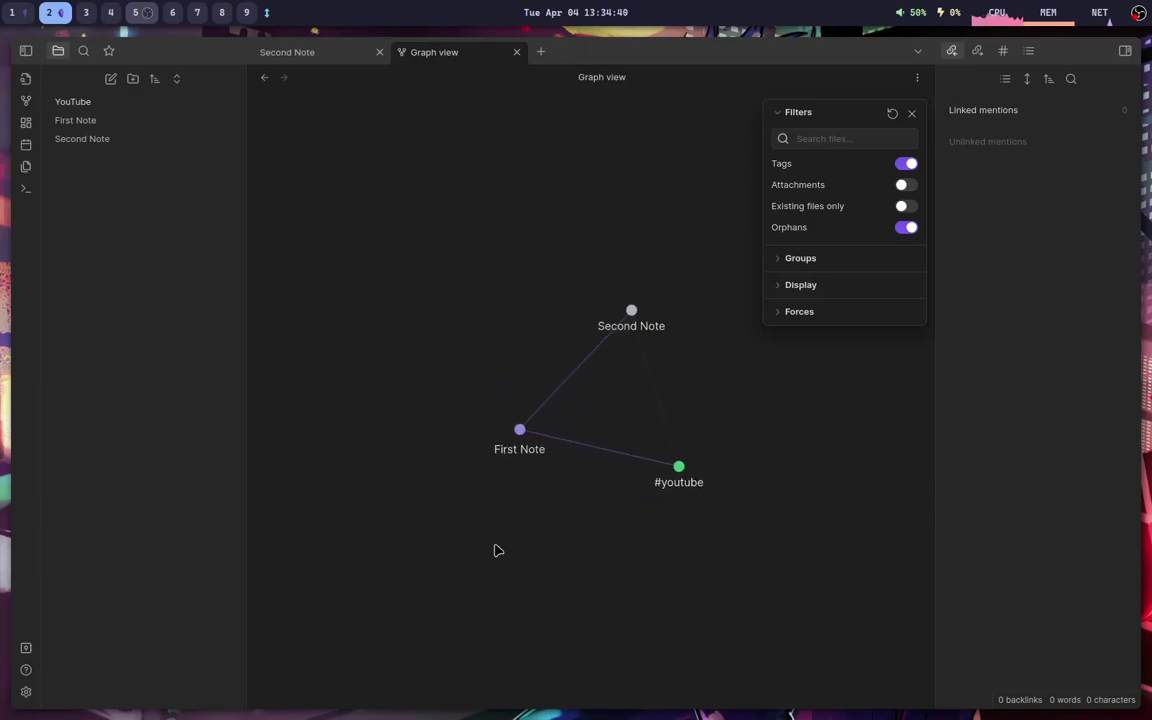
{"action": "left_click", "coordinate": [911, 113]}
{"action": "left_click", "coordinate": [911, 113]}
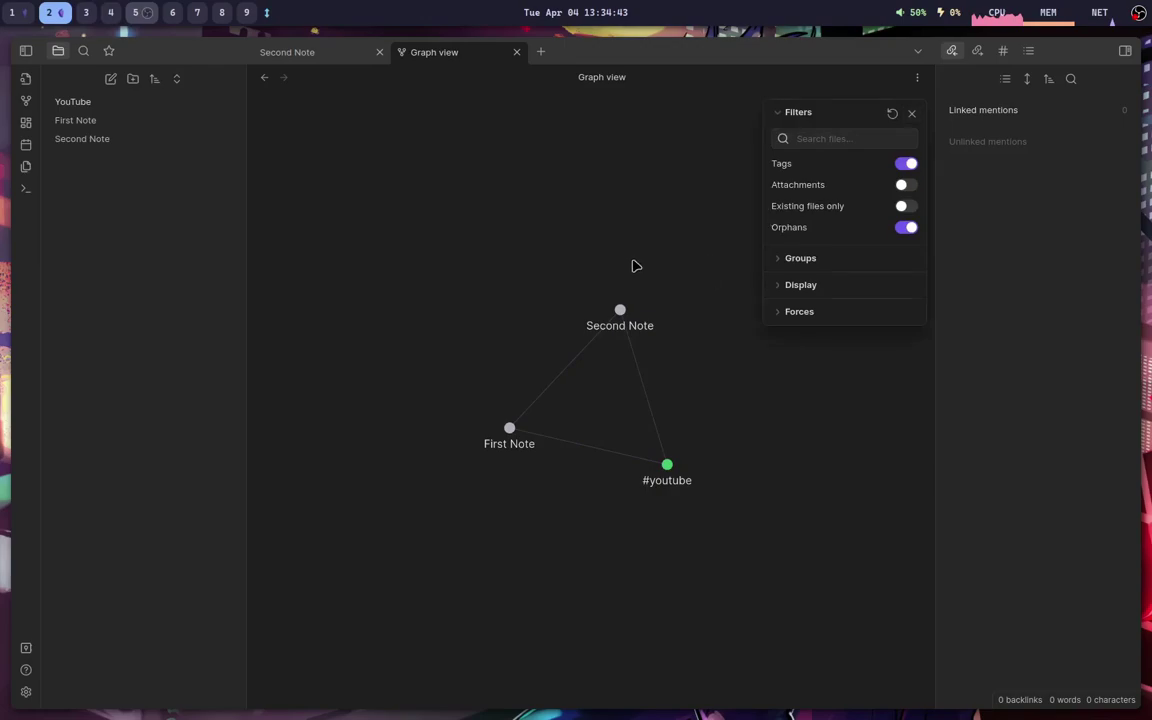
{"action": "left_click", "coordinate": [911, 114]}
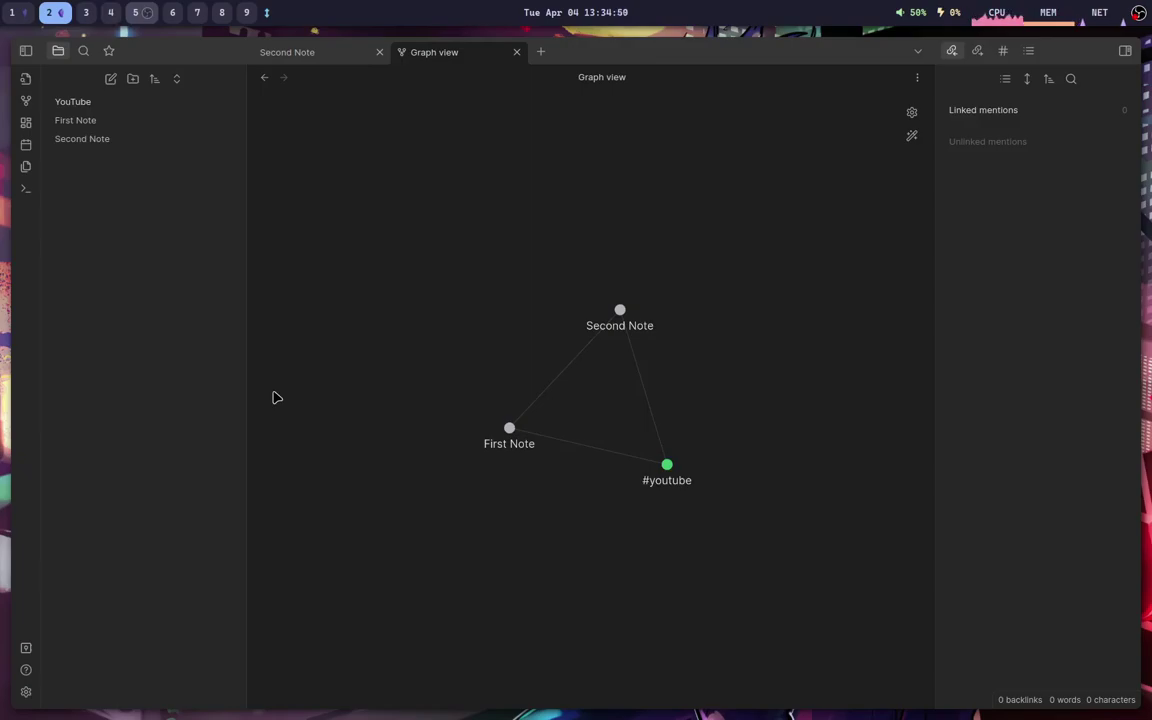
Open Settings and scroll down the Editor options to the Vim key bindings setting
{"action": "left_click", "coordinate": [27, 693]}
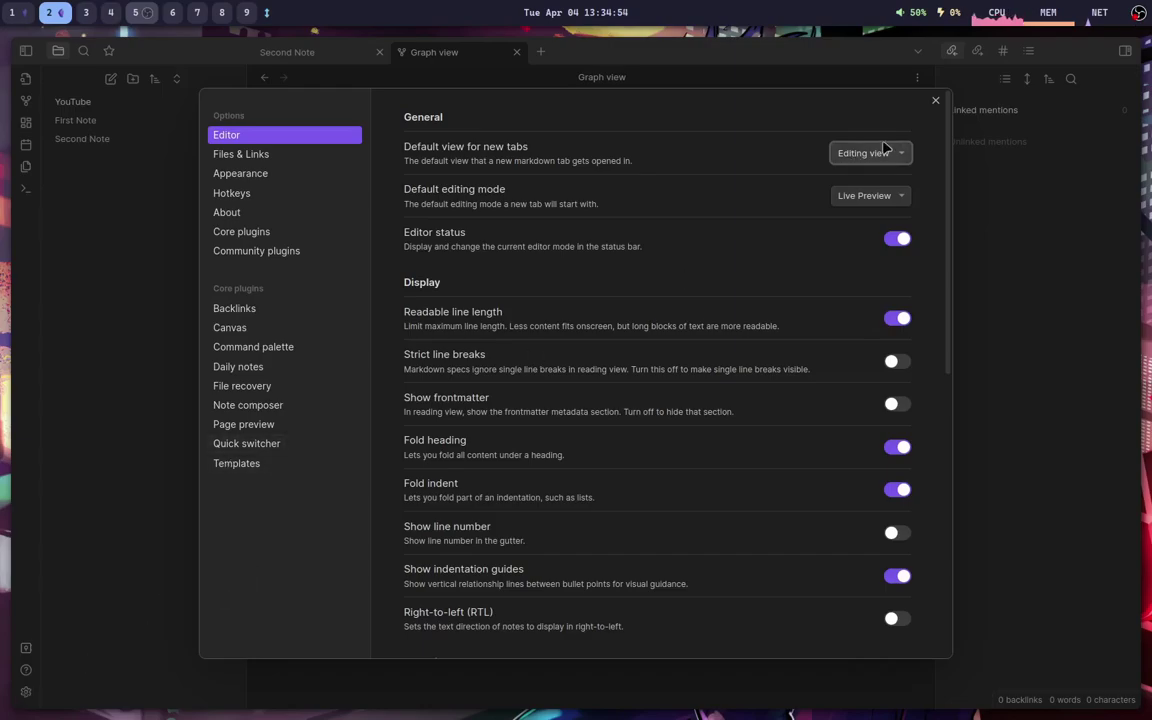
{"action": "left_click", "coordinate": [935, 100]}
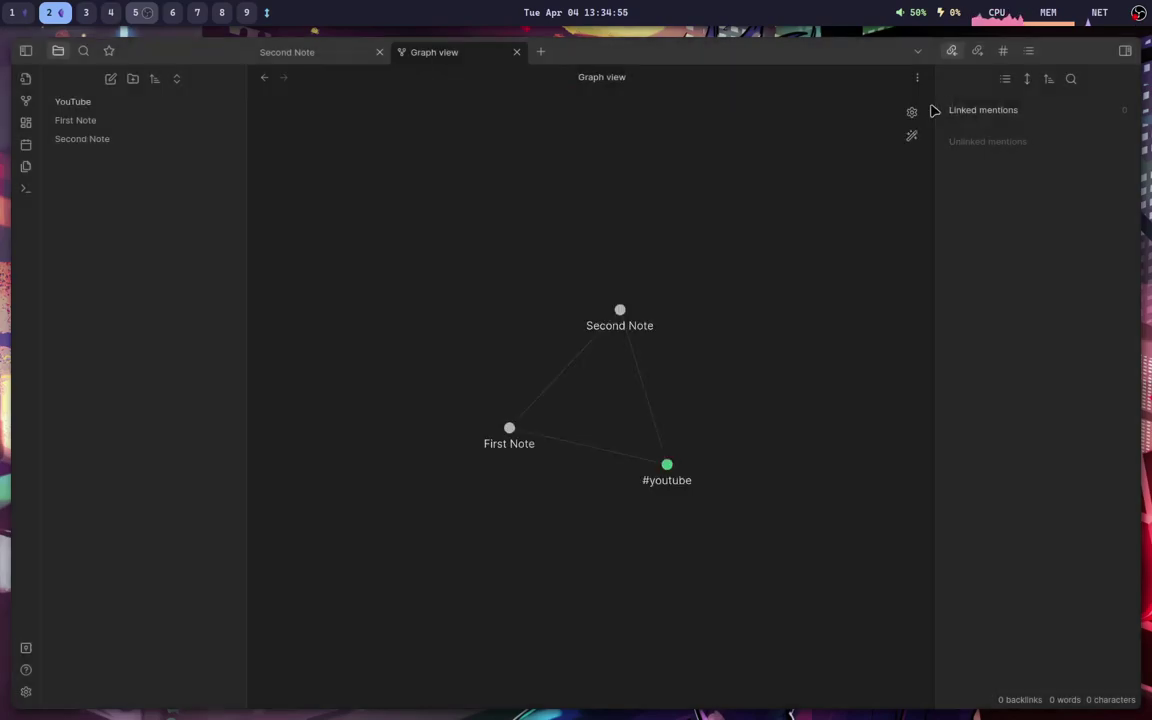
{"action": "left_click", "coordinate": [26, 692]}
{"action": "scroll", "coordinate": [730, 432], "scroll_direction": "down", "scroll_amount": 10}
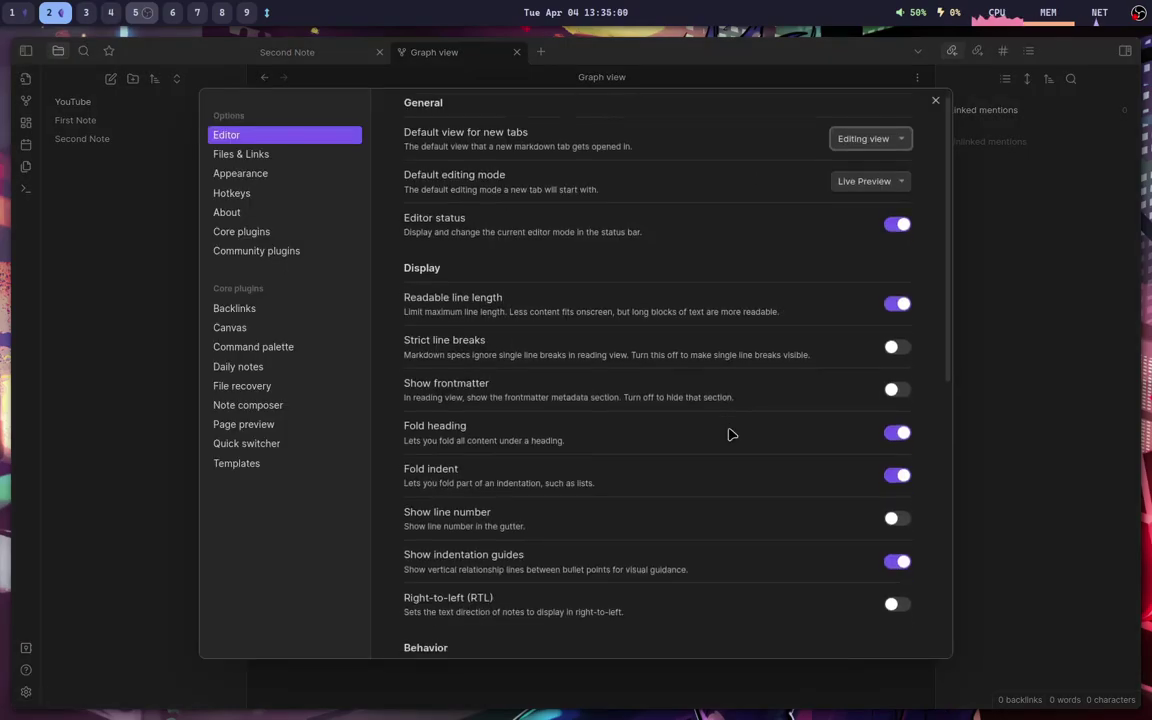
{"action": "scroll", "coordinate": [708, 455], "scroll_direction": "up", "scroll_amount": 10}
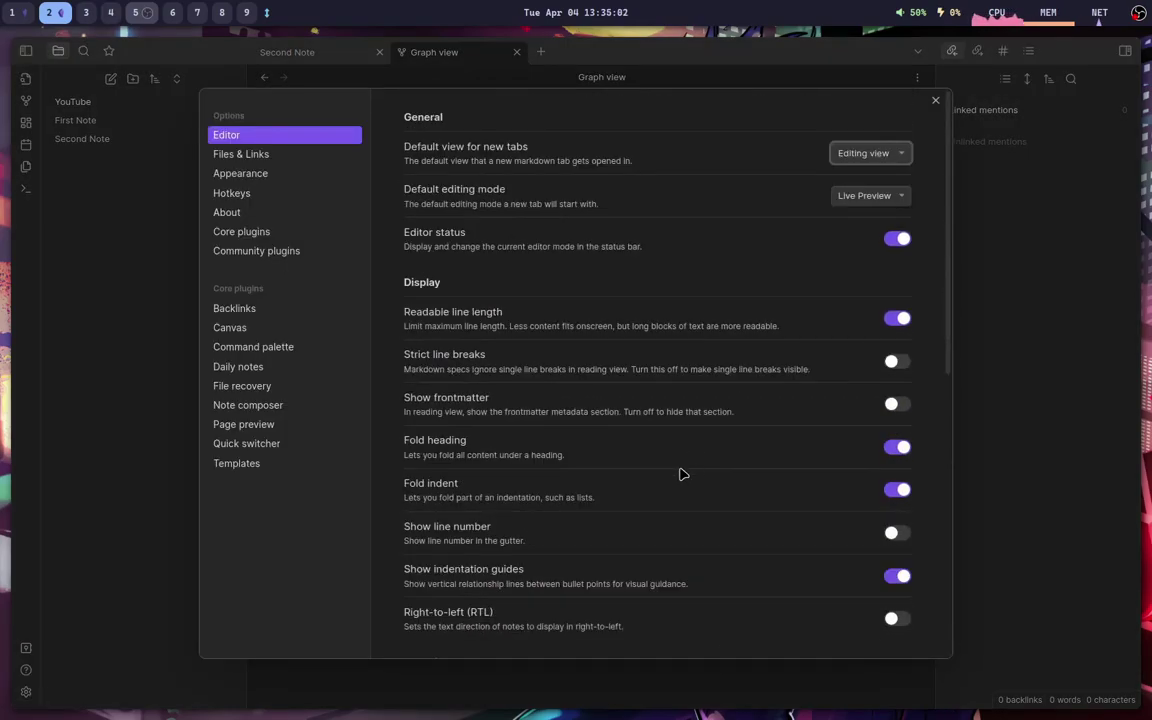
{"action": "scroll", "coordinate": [549, 484], "scroll_direction": "down", "scroll_amount": 10}
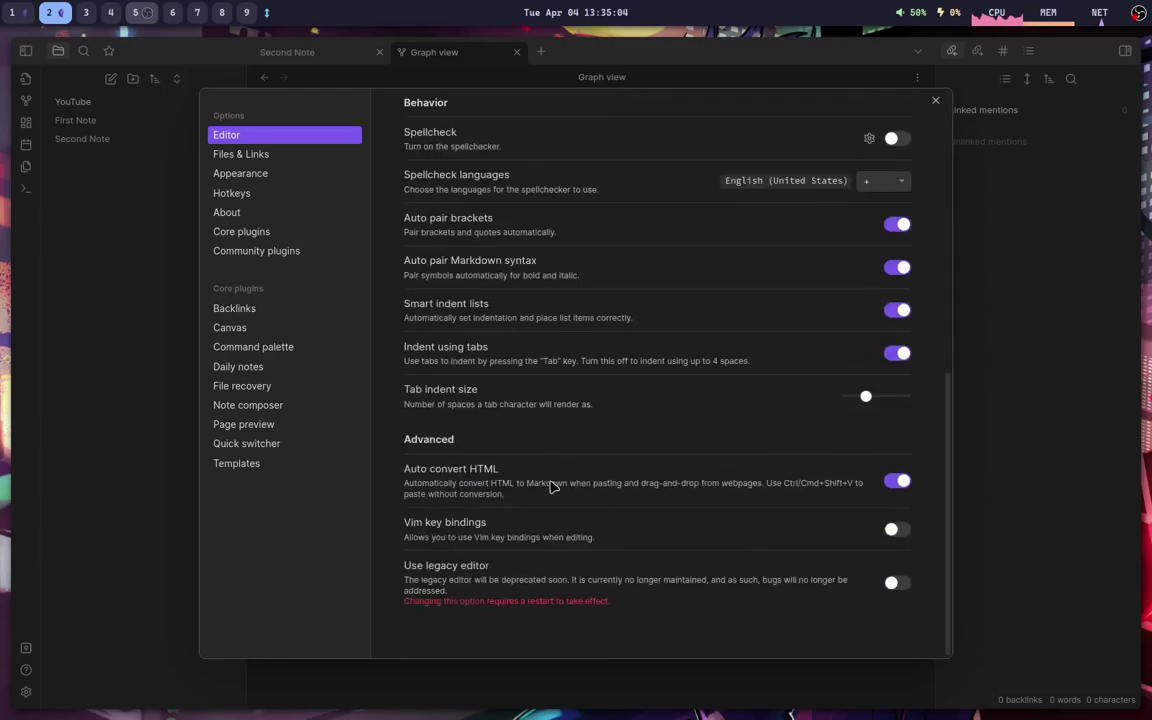
{"action": "scroll", "coordinate": [580, 505], "scroll_direction": "up", "scroll_amount": 10}
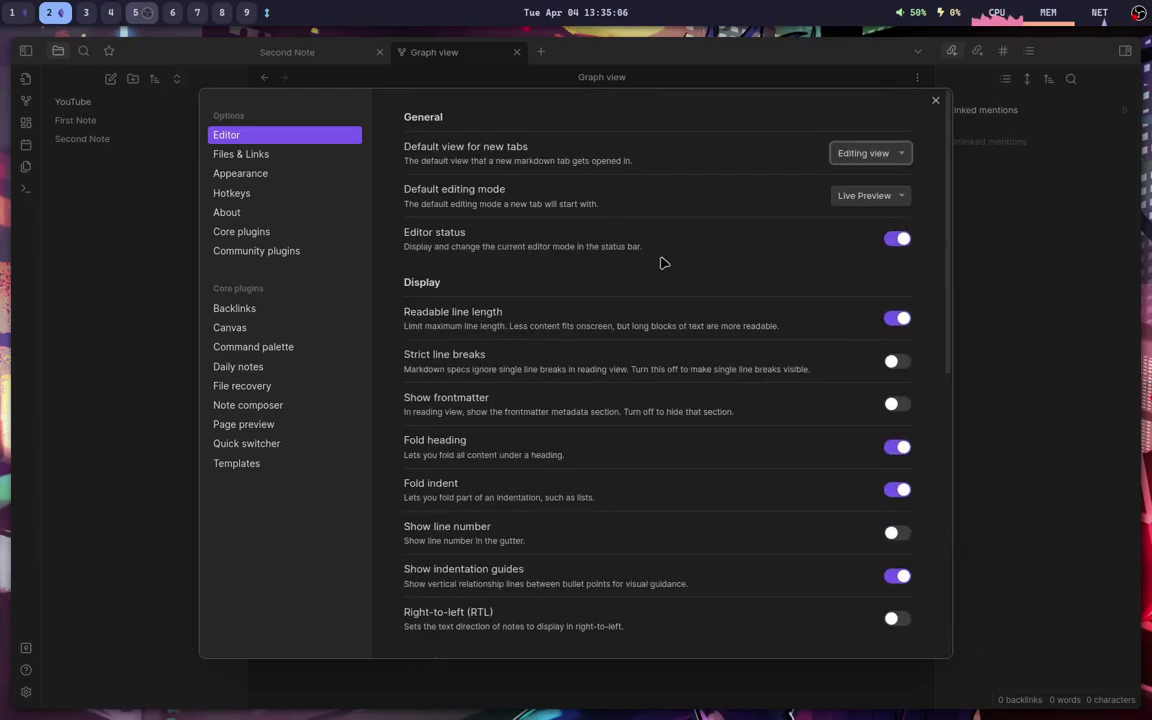
{"action": "scroll", "coordinate": [733, 440], "scroll_direction": "down", "scroll_amount": 4}
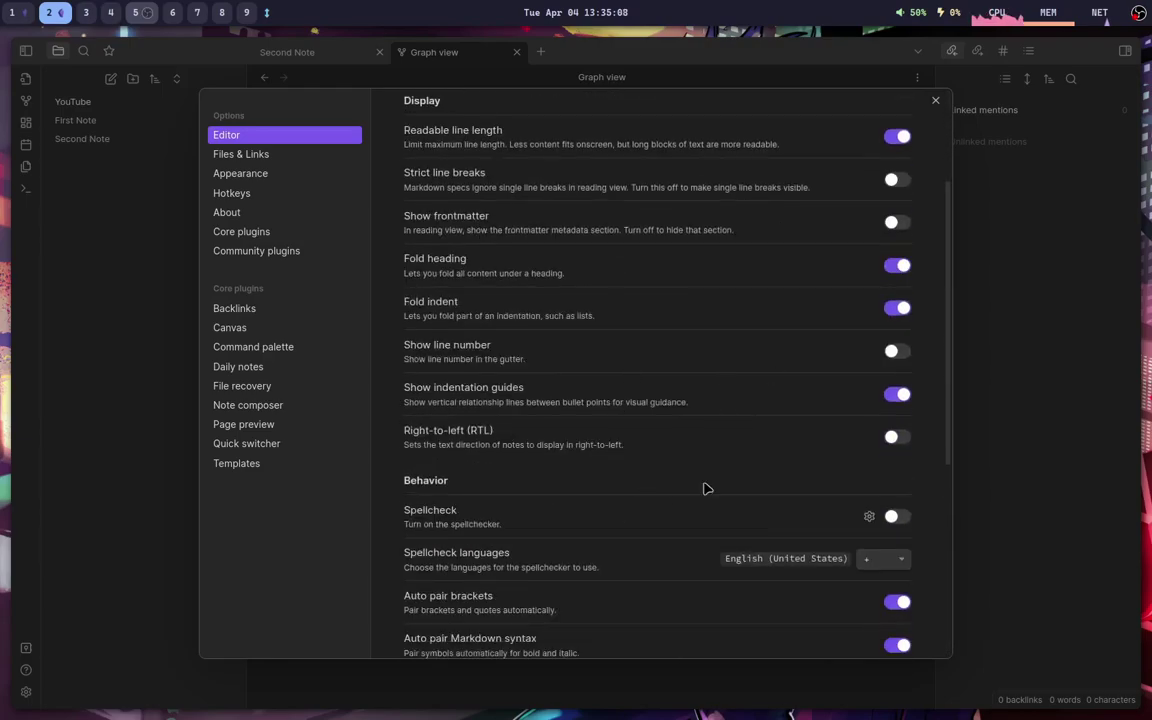
{"action": "scroll", "coordinate": [665, 484], "scroll_direction": "down", "scroll_amount": 4}
{"action": "scroll", "coordinate": [625, 478], "scroll_direction": "down", "scroll_amount": 4}
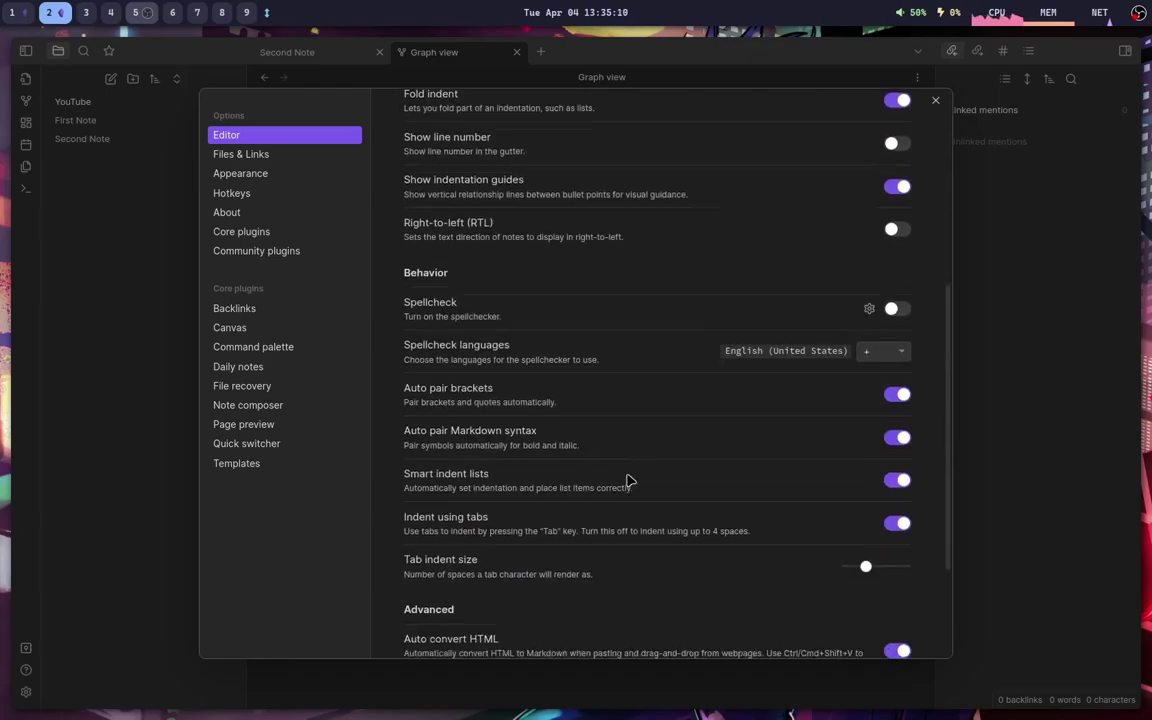
{"action": "scroll", "coordinate": [613, 489], "scroll_direction": "down", "scroll_amount": 1}
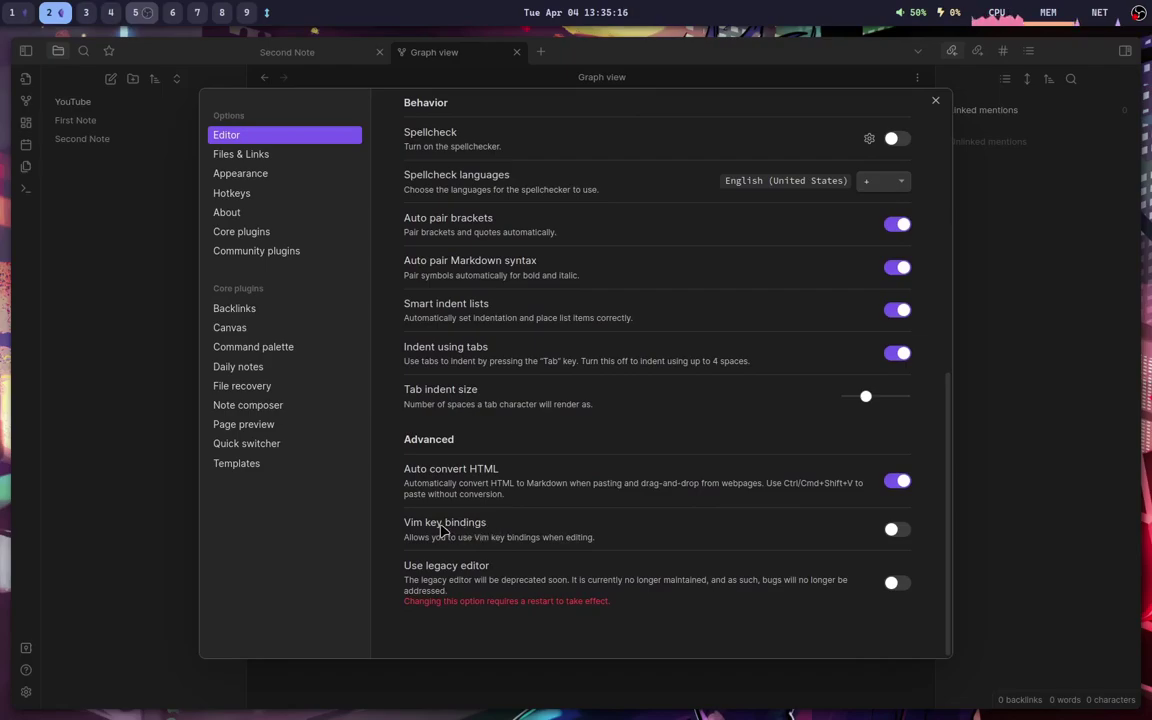
Enable Vim key bindings, answering the quit-command check with ':q!'
{"action": "left_click", "coordinate": [895, 530]}
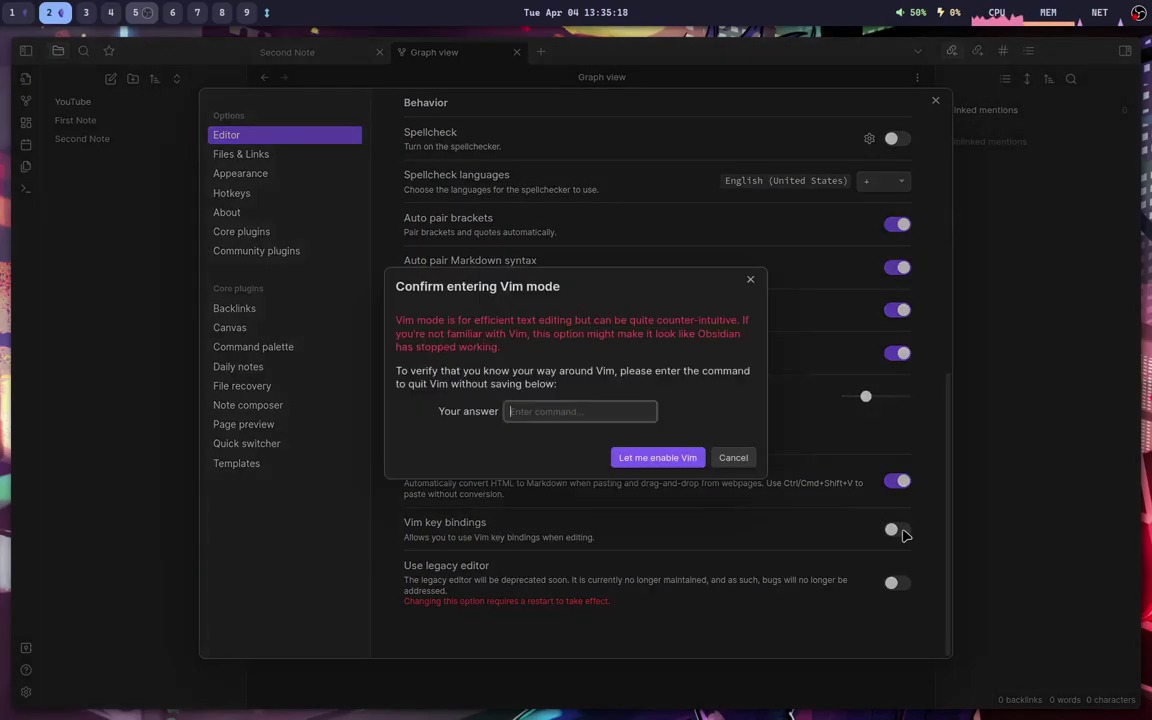
{"action": "left_click", "coordinate": [583, 412]}
{"action": "type", "text": ":q!"}
{"action": "key", "text": "Return"}
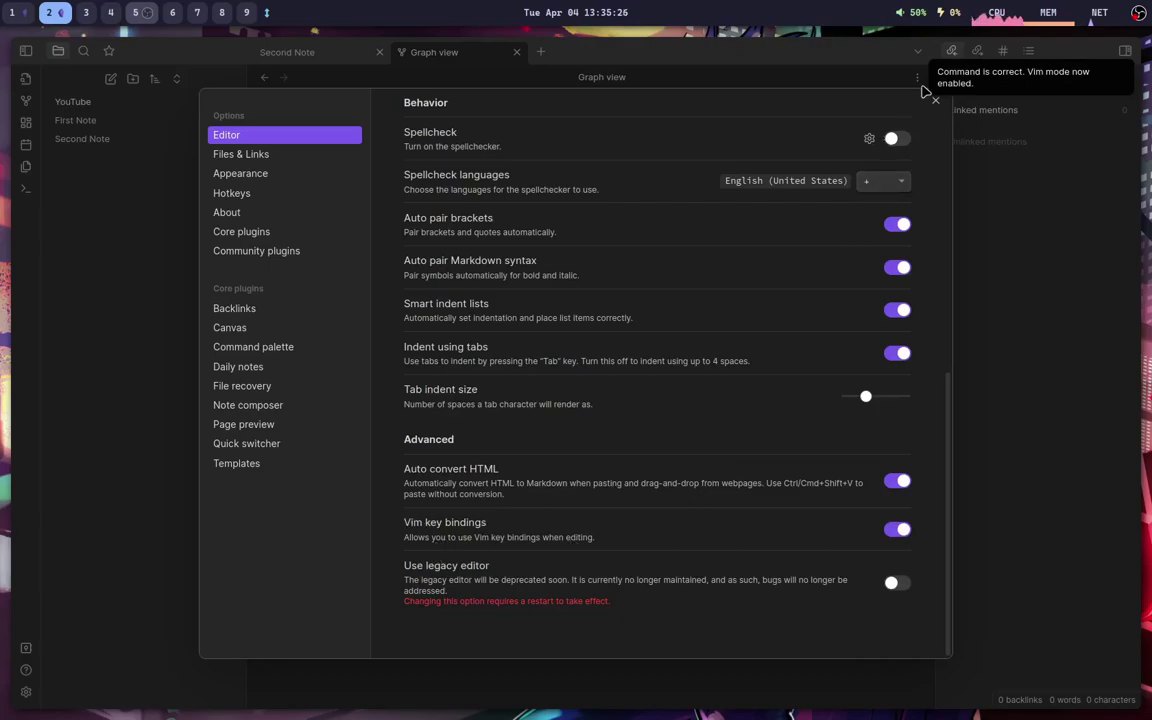
In Second Note, use Vim motions to delete 'link' and insert the test letters 'fdsafdsafdas'
{"action": "key", "text": "Escape"}
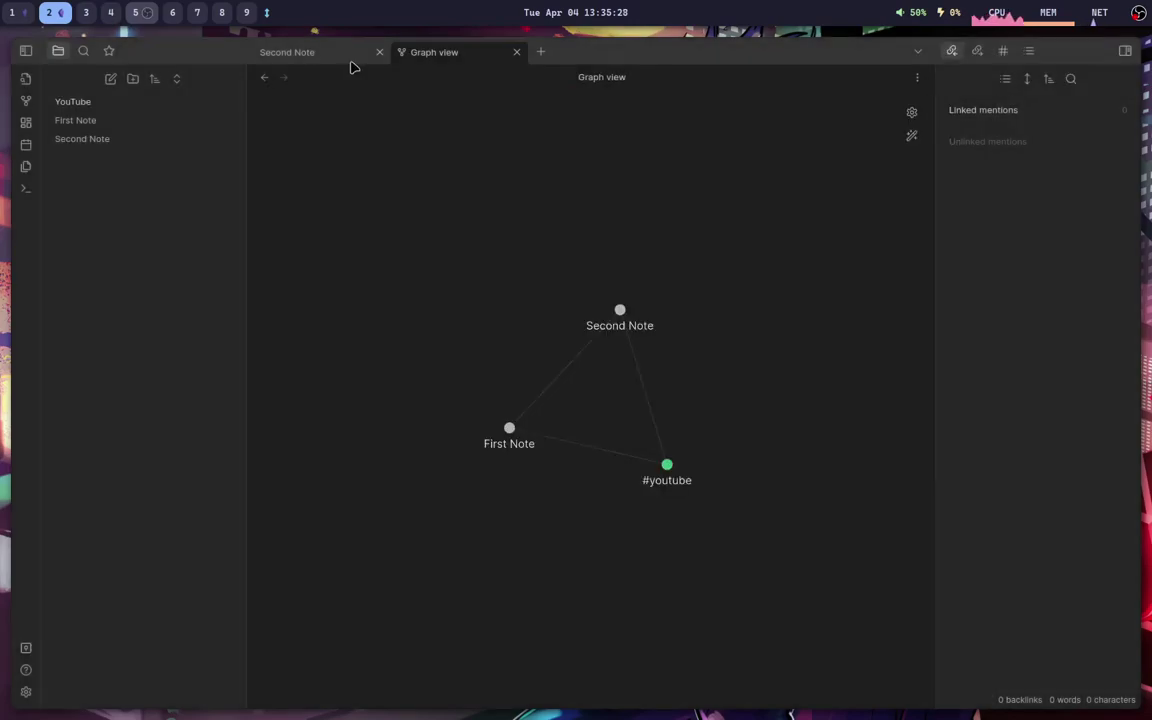
{"action": "left_click", "coordinate": [300, 55]}
{"action": "left_click", "coordinate": [466, 217]}
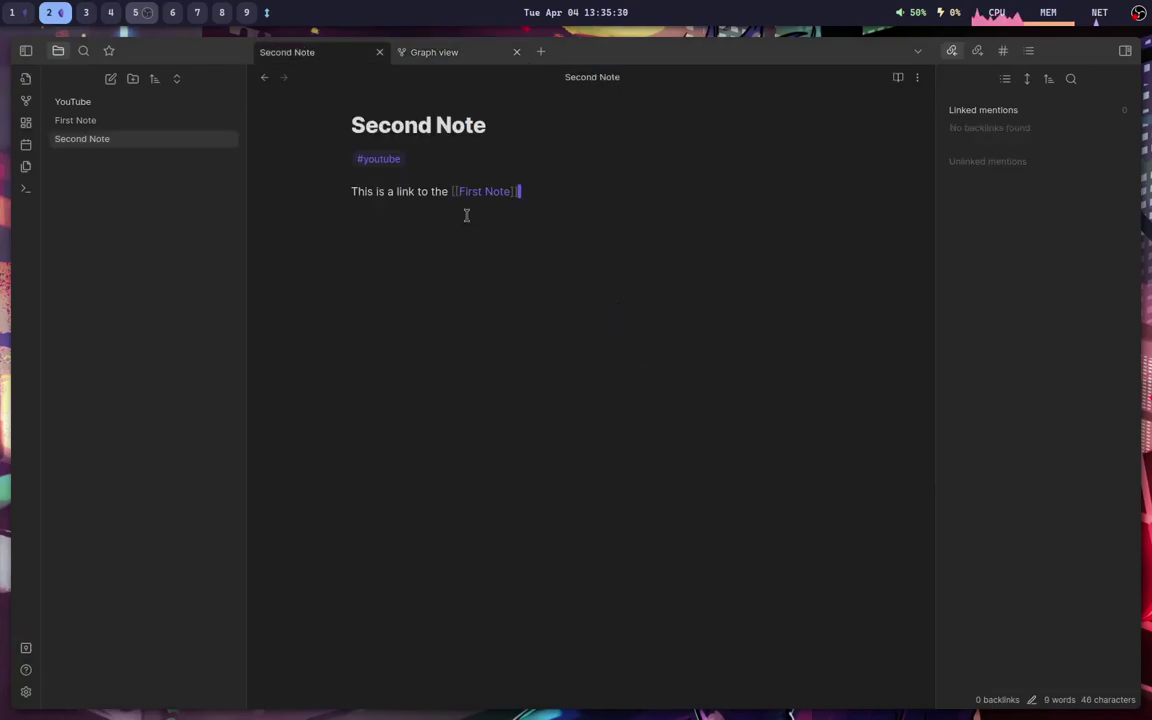
{"action": "key", "text": "b"}
{"action": "key", "text": "b"}
{"action": "key", "text": "b"}
{"action": "key", "text": "b"}
{"action": "key", "text": "b"}
{"action": "key", "text": "b"}
{"action": "key", "text": "w"}
{"action": "key", "text": "w"}
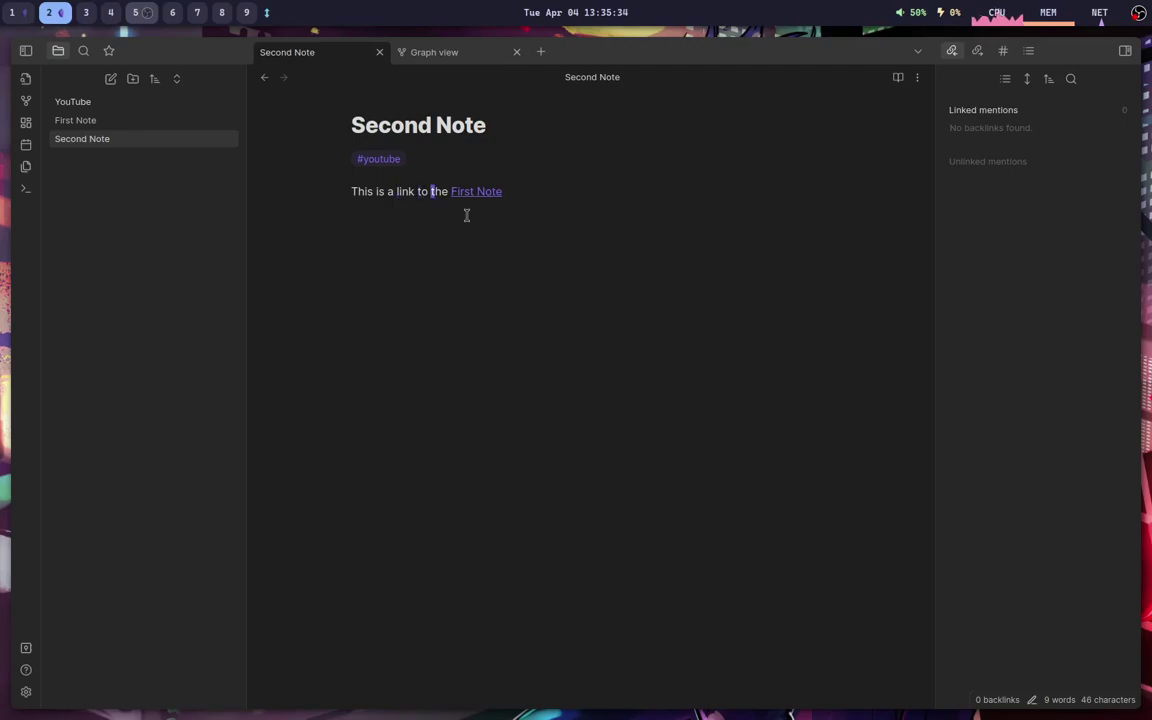
{"action": "key", "text": "b"}
{"action": "type", "text": "dw"}
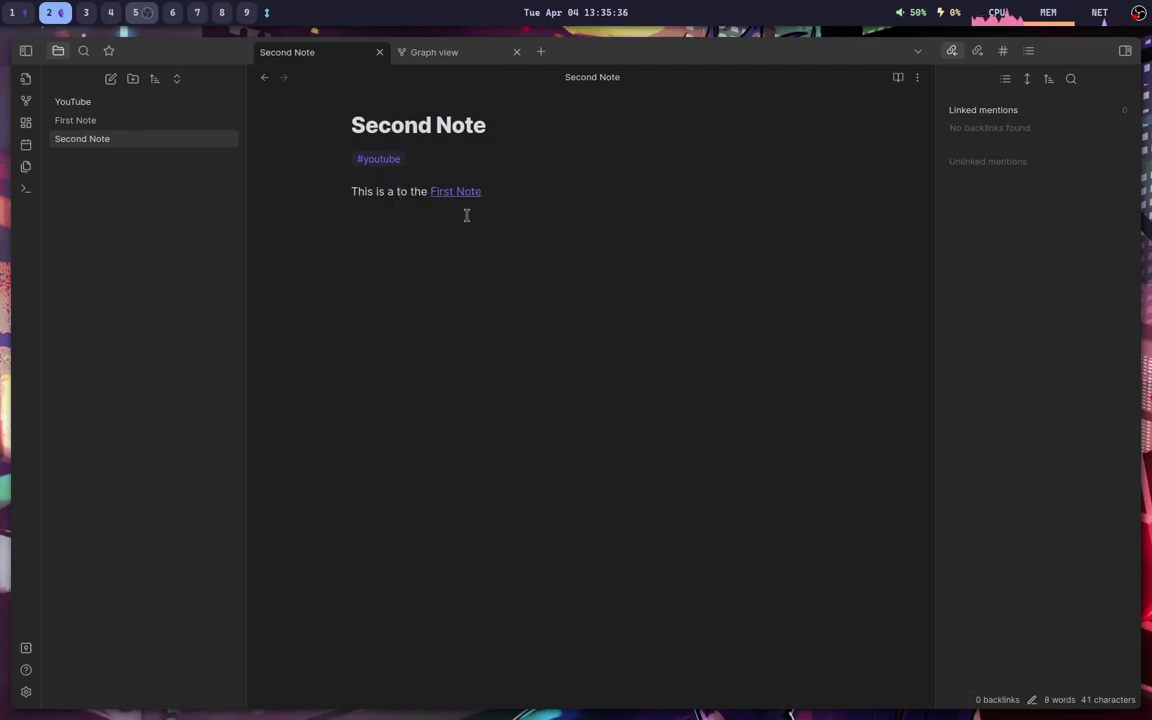
{"action": "type", "text": "fdsafdsafdas"}
{"action": "key", "text": "Escape"}
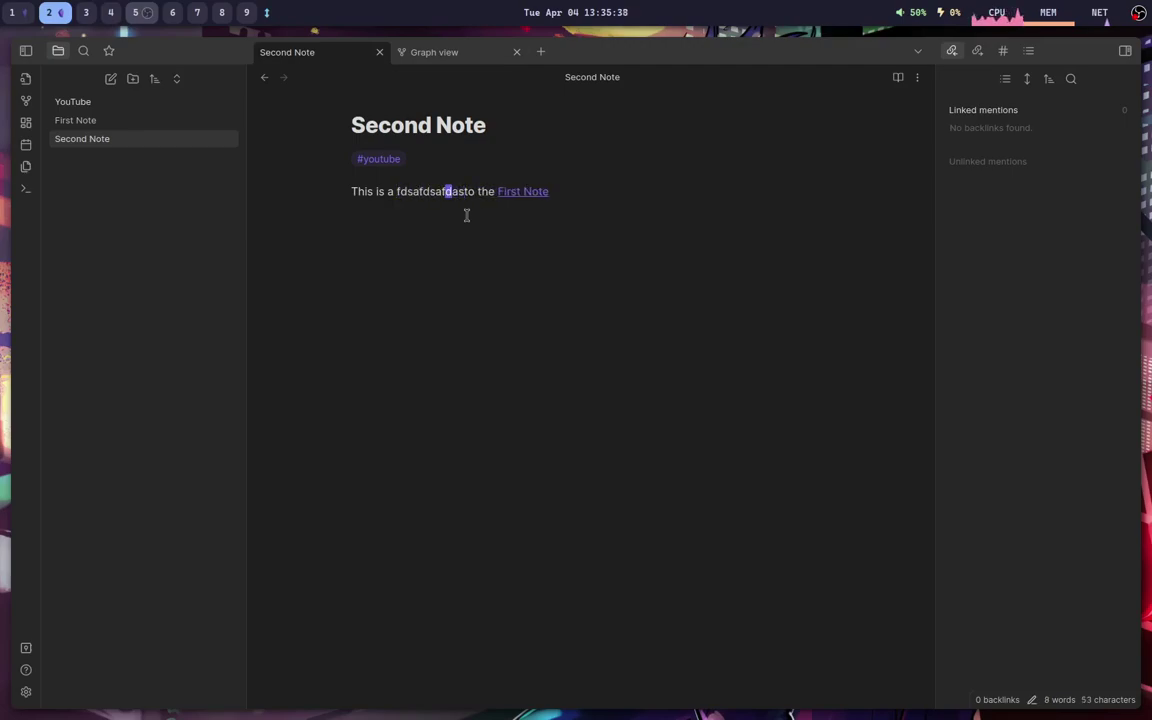
{"action": "key", "text": "h"}
{"action": "key", "text": "h"}
{"action": "key", "text": "h"}
{"action": "key", "text": "h"}
{"action": "key", "text": "h"}
{"action": "key", "text": "h"}
{"action": "key", "text": "h"}
{"action": "key", "text": "h"}
{"action": "key", "text": "h"}
{"action": "key", "text": "h"}
{"action": "key", "text": "h"}
{"action": "key", "text": "h"}
{"action": "key", "text": "h"}
{"action": "key", "text": "h"}
{"action": "key", "text": "h"}
{"action": "key", "text": "h"}
{"action": "key", "text": "h"}
{"action": "key", "text": "h"}
{"action": "key", "text": "h"}
Reopen settings, look through the Editor options, then go to the Appearance page
{"action": "left_click", "coordinate": [29, 693]}
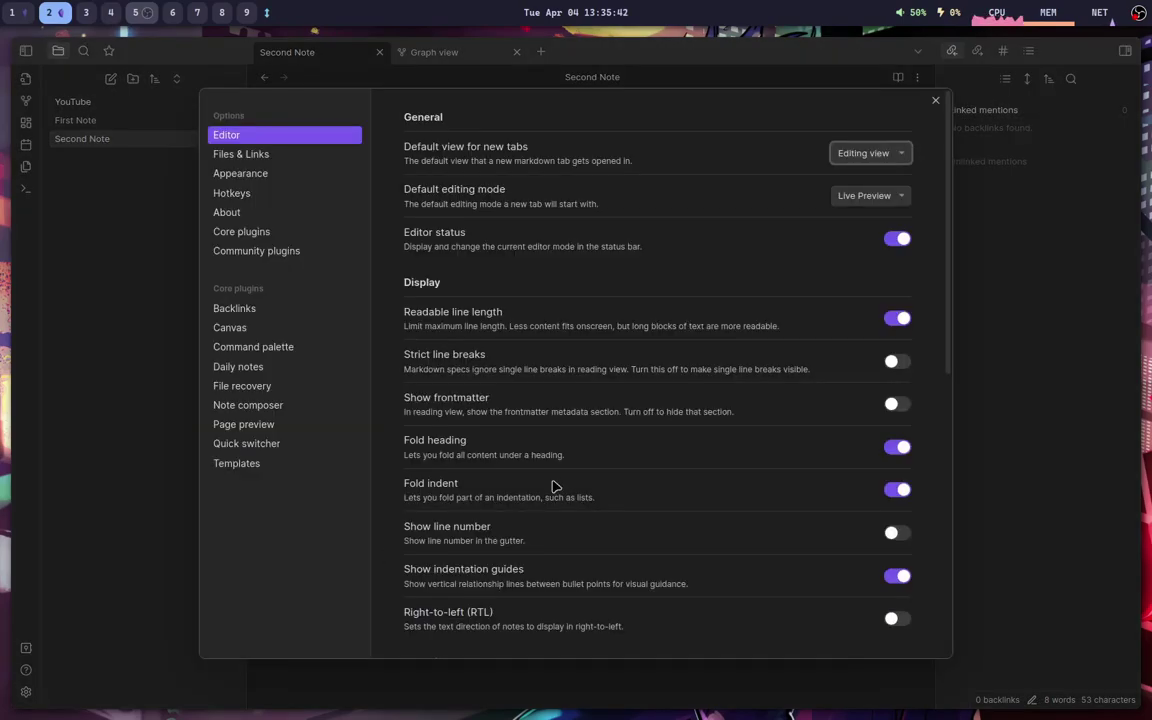
{"action": "scroll", "coordinate": [555, 486], "scroll_direction": "down", "scroll_amount": 2}
{"action": "scroll", "coordinate": [557, 514], "scroll_direction": "down", "scroll_amount": 3}
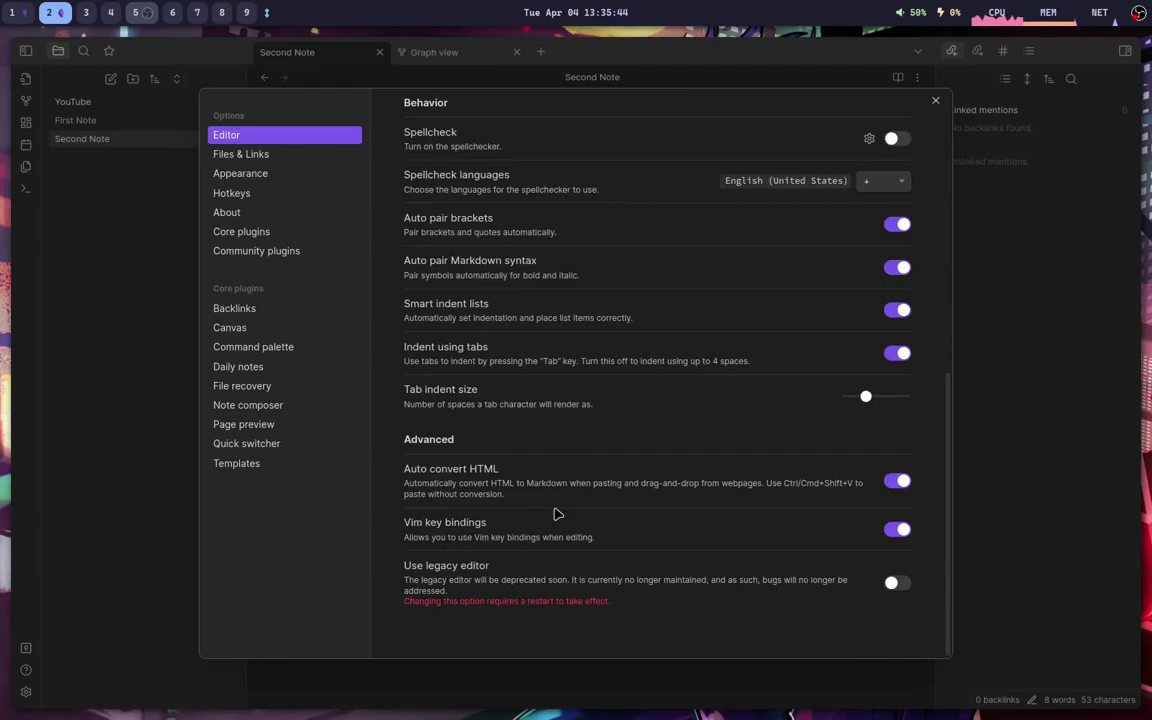
{"action": "scroll", "coordinate": [557, 514], "scroll_direction": "up", "scroll_amount": 3}
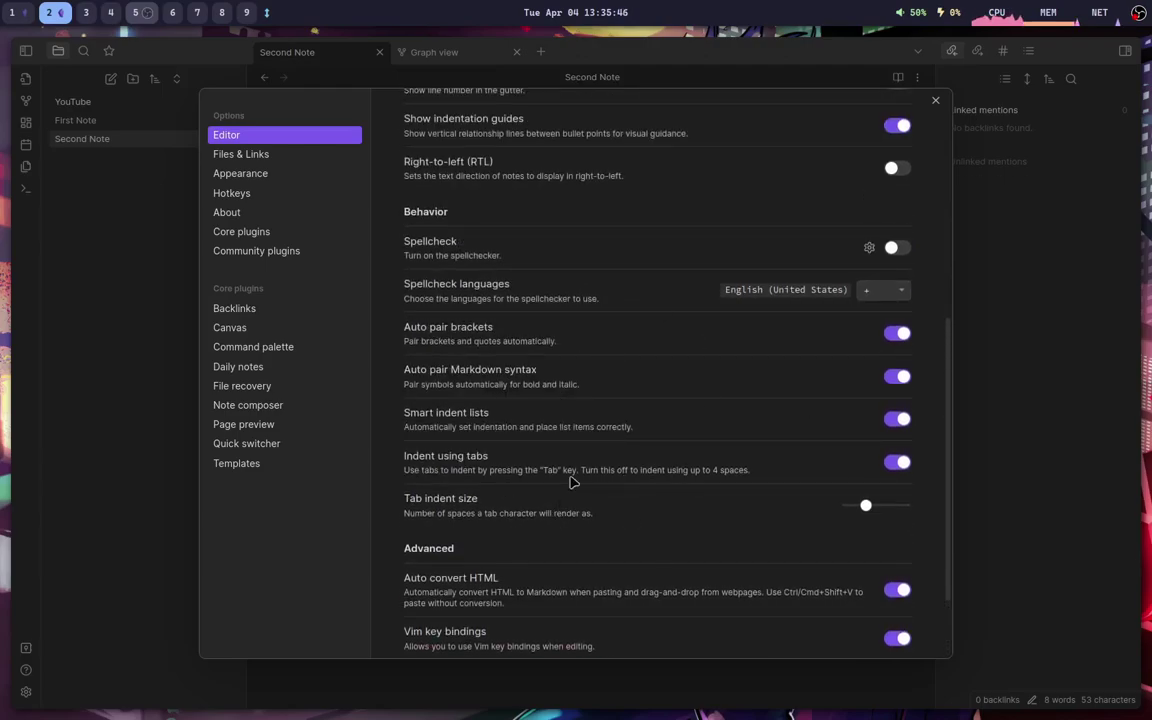
{"action": "scroll", "coordinate": [640, 556], "scroll_direction": "up", "scroll_amount": 2}
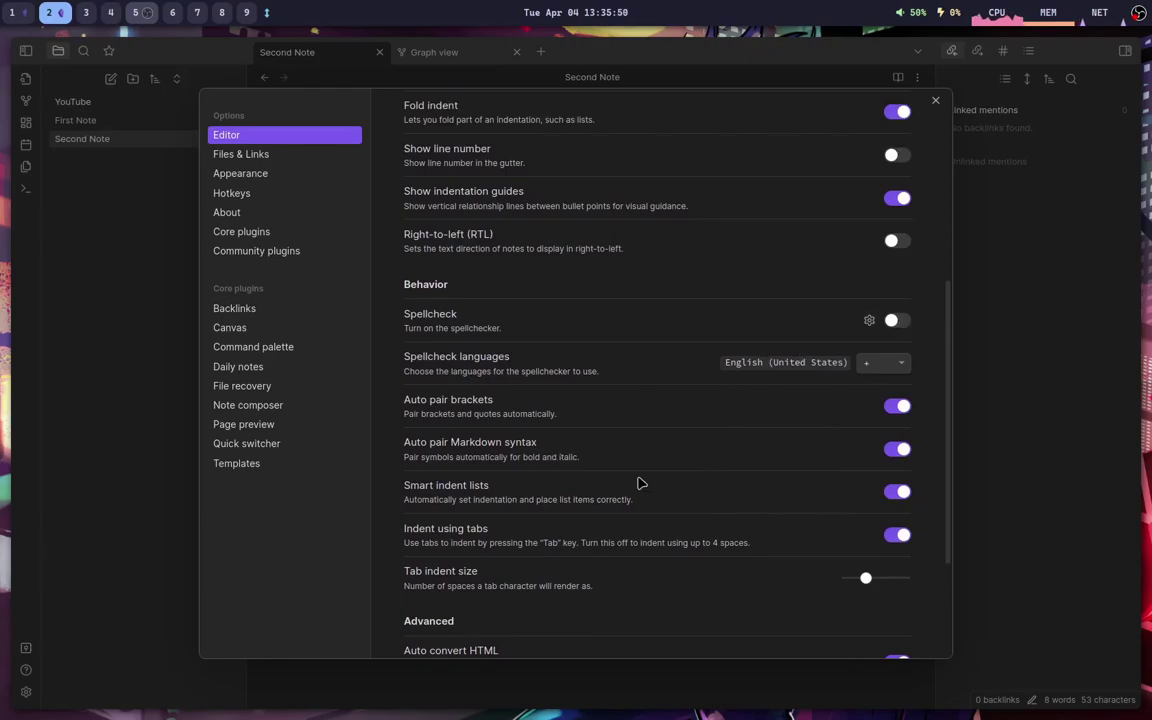
{"action": "scroll", "coordinate": [630, 489], "scroll_direction": "up", "scroll_amount": 4}
{"action": "scroll", "coordinate": [630, 489], "scroll_direction": "up", "scroll_amount": 4}
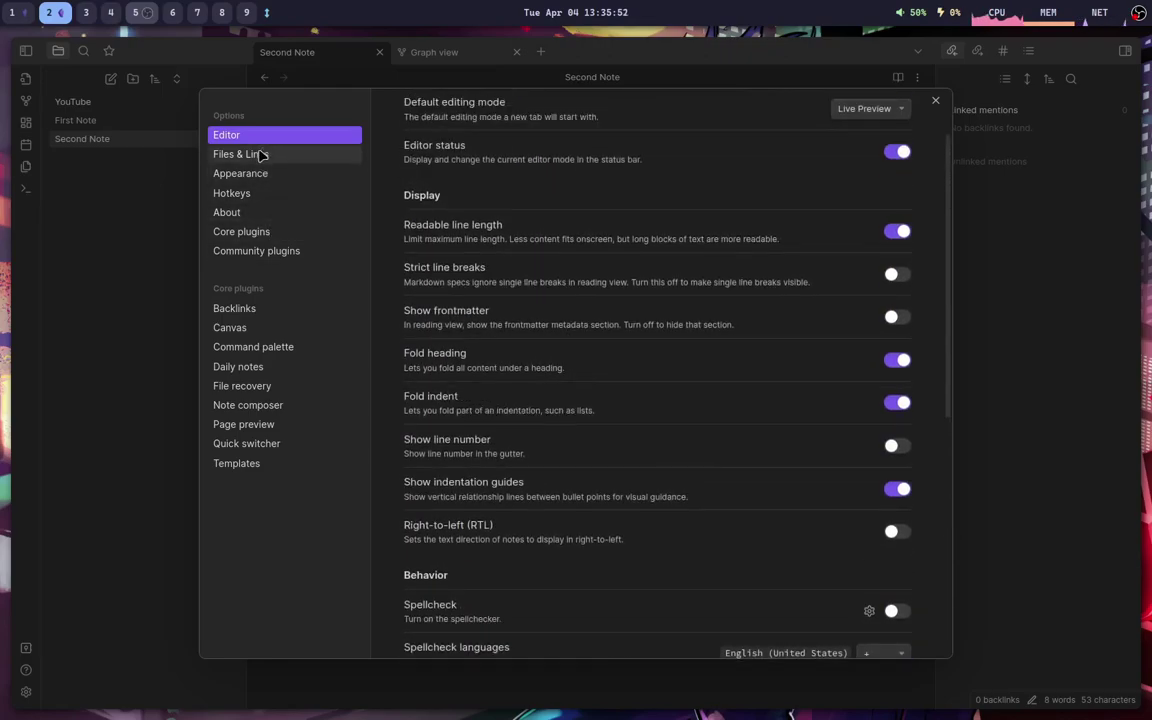
{"action": "left_click", "coordinate": [260, 174]}
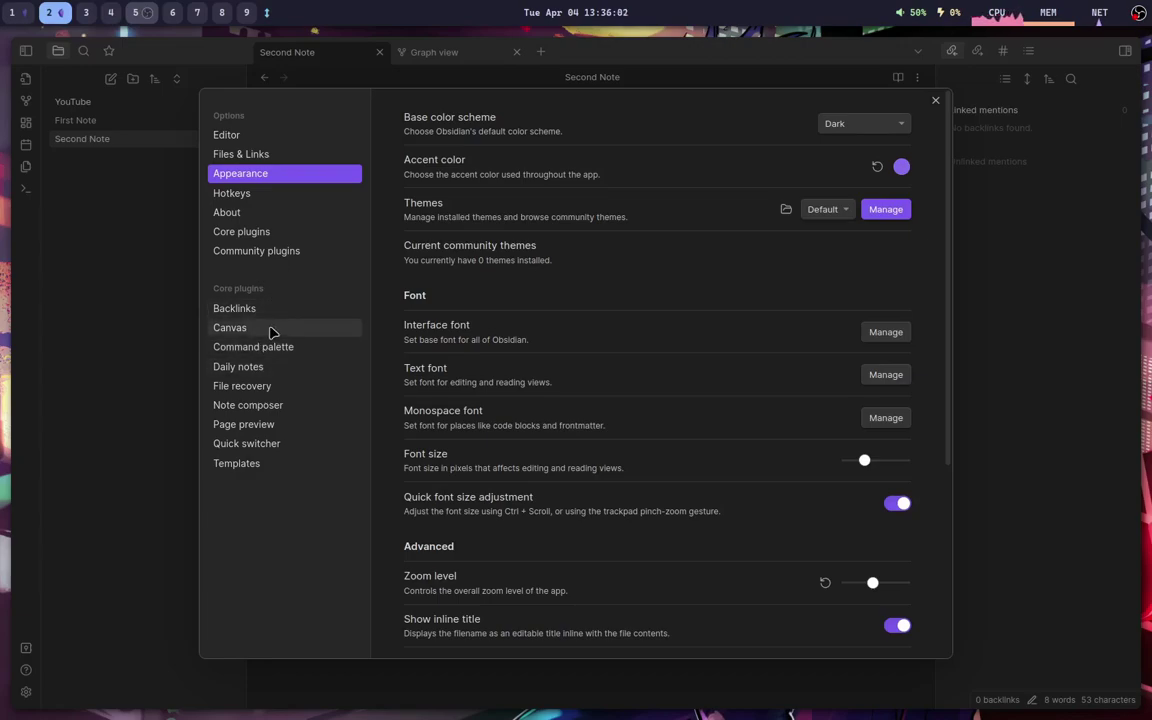
Turn off restricted mode to enable community plugins and browse the 904 available plugins
{"action": "left_click", "coordinate": [260, 256]}
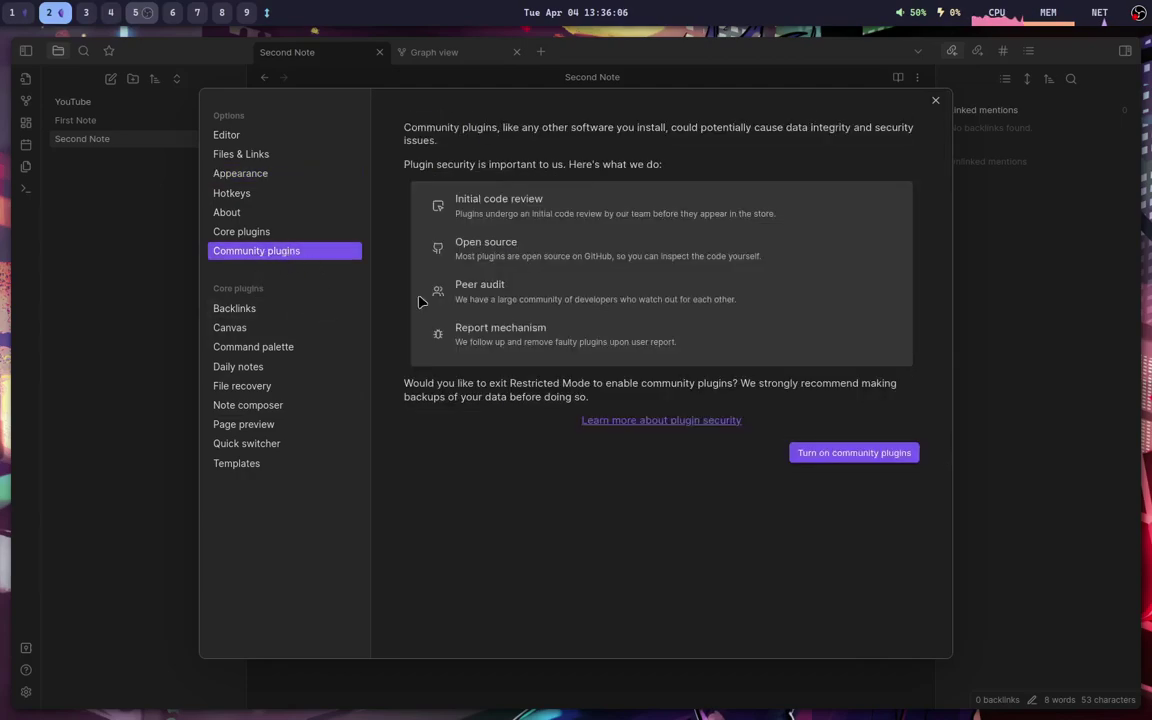
{"action": "left_click", "coordinate": [820, 455]}
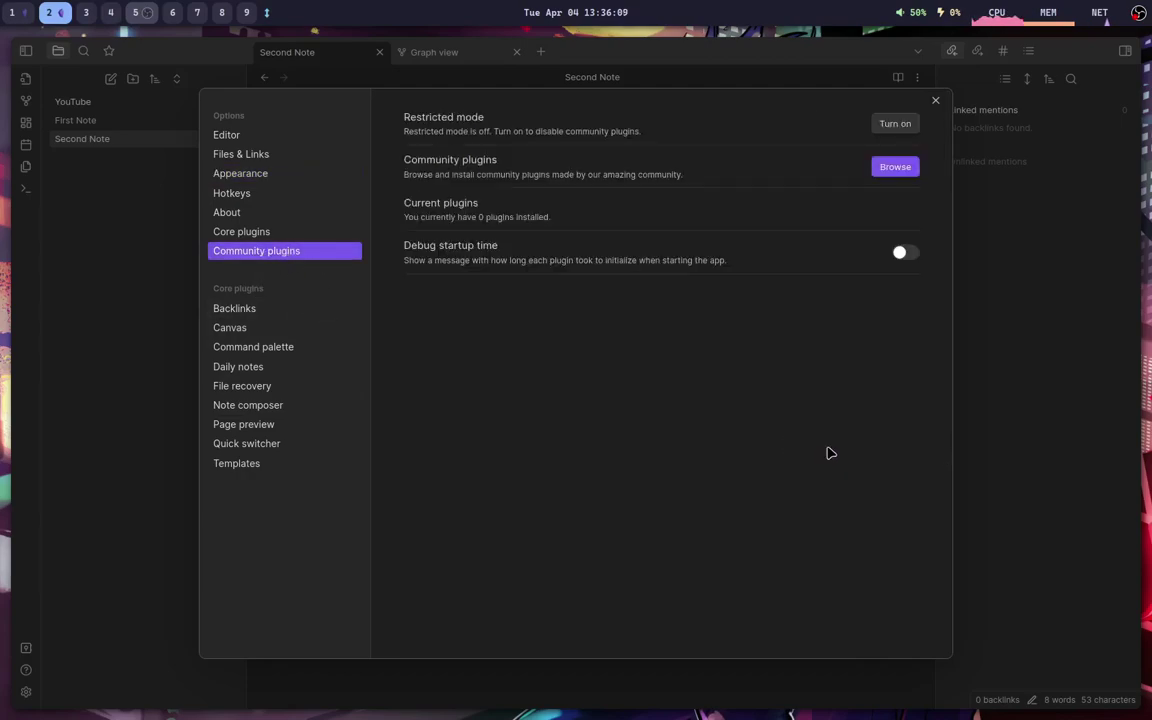
{"action": "left_click", "coordinate": [906, 124]}
{"action": "left_click", "coordinate": [833, 457]}
{"action": "left_click", "coordinate": [893, 167]}
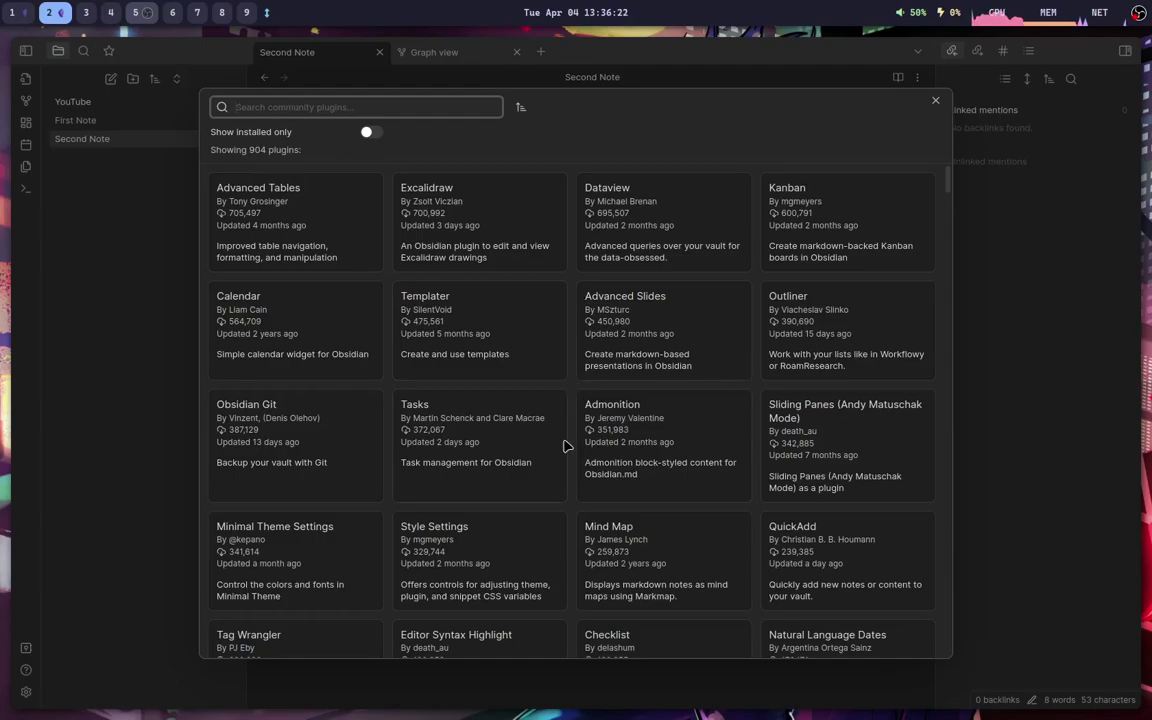
In the physics vault, open Settings via the command palette and show its Community plugins page
{"action": "key", "text": "super+1"}
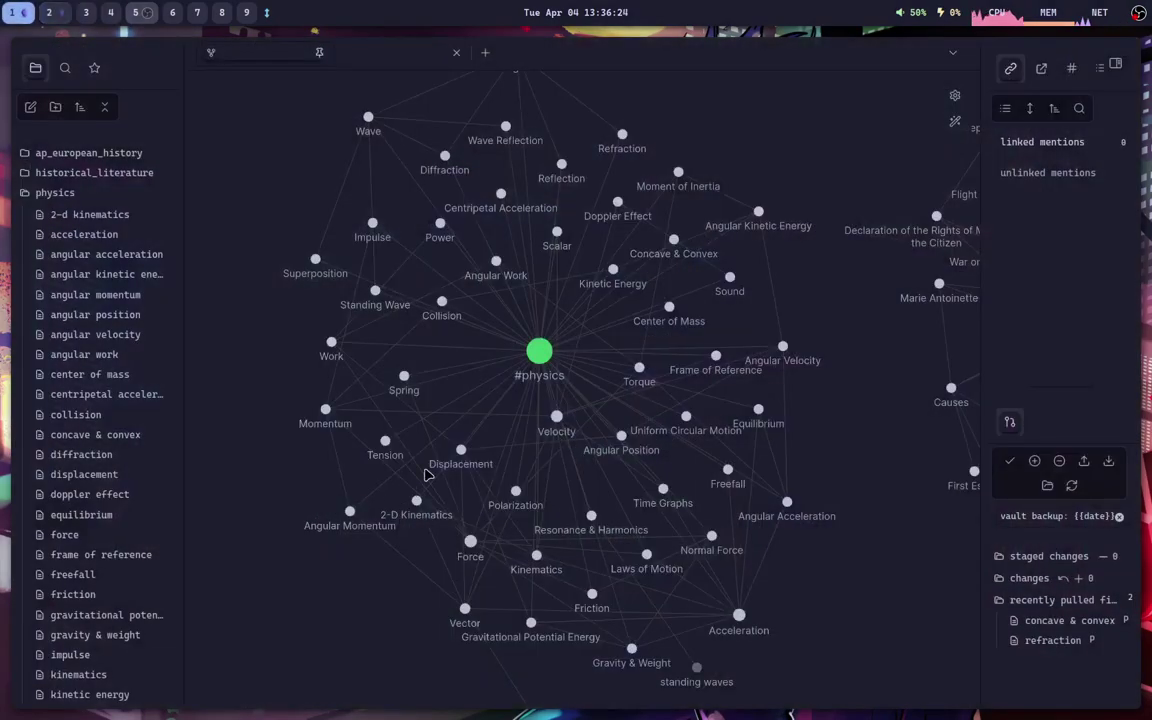
{"action": "key", "text": "ctrl+p"}
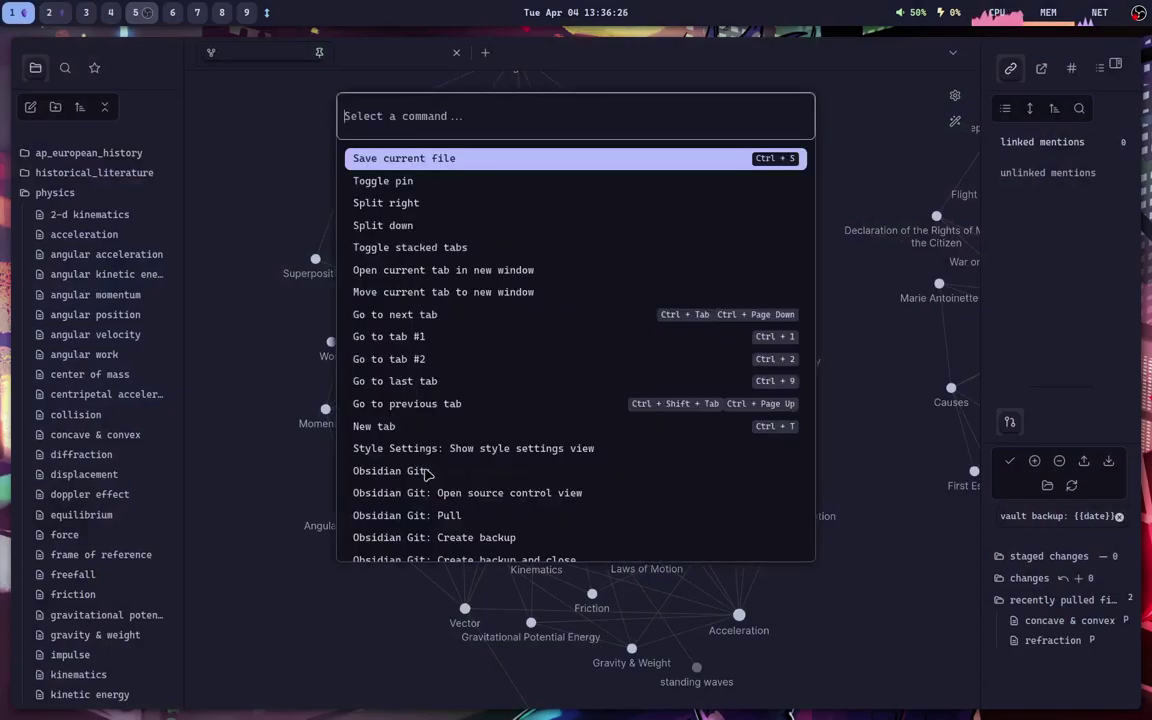
{"action": "type", "text": "sett"}
{"action": "key", "text": "Return"}
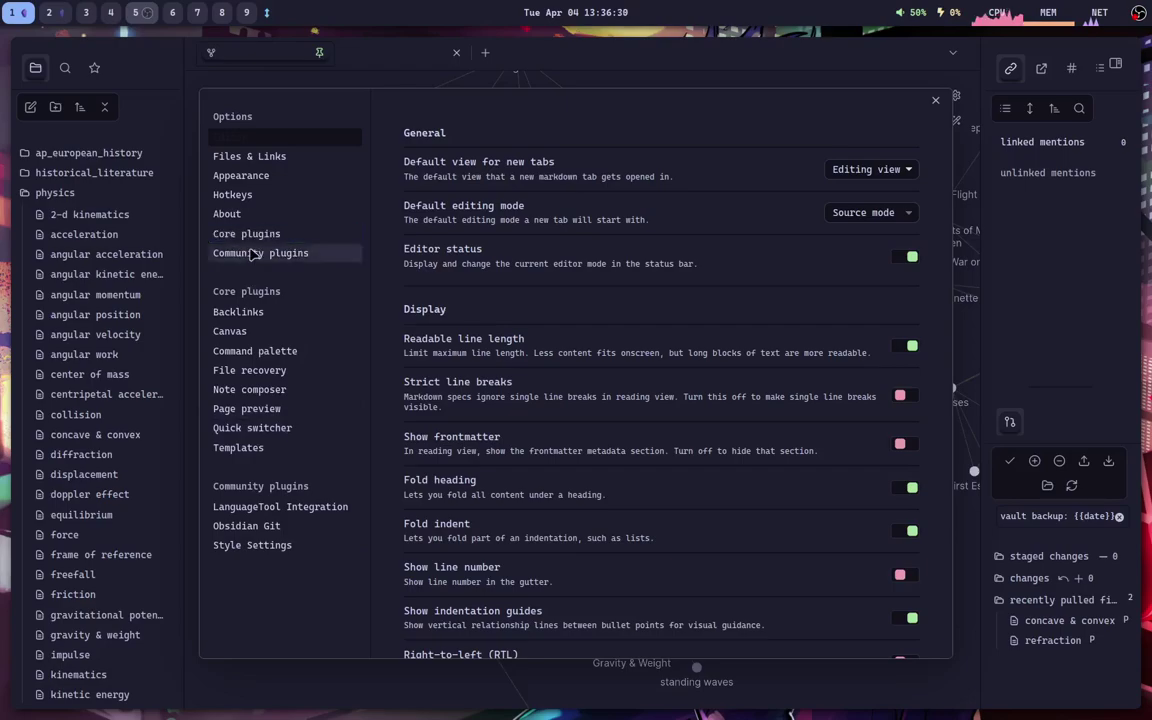
{"action": "left_click", "coordinate": [252, 254]}
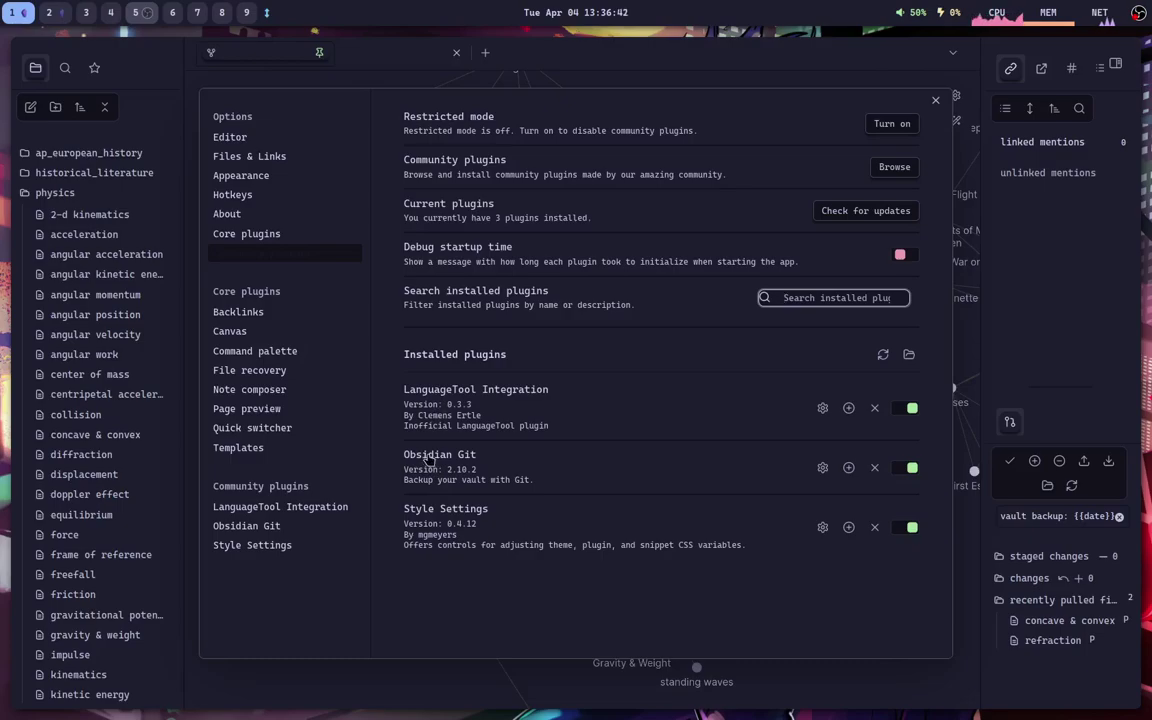
Compare the YouTube vault's plugin browser with the physics vault's three installed plugins
{"action": "key", "text": "super+2"}
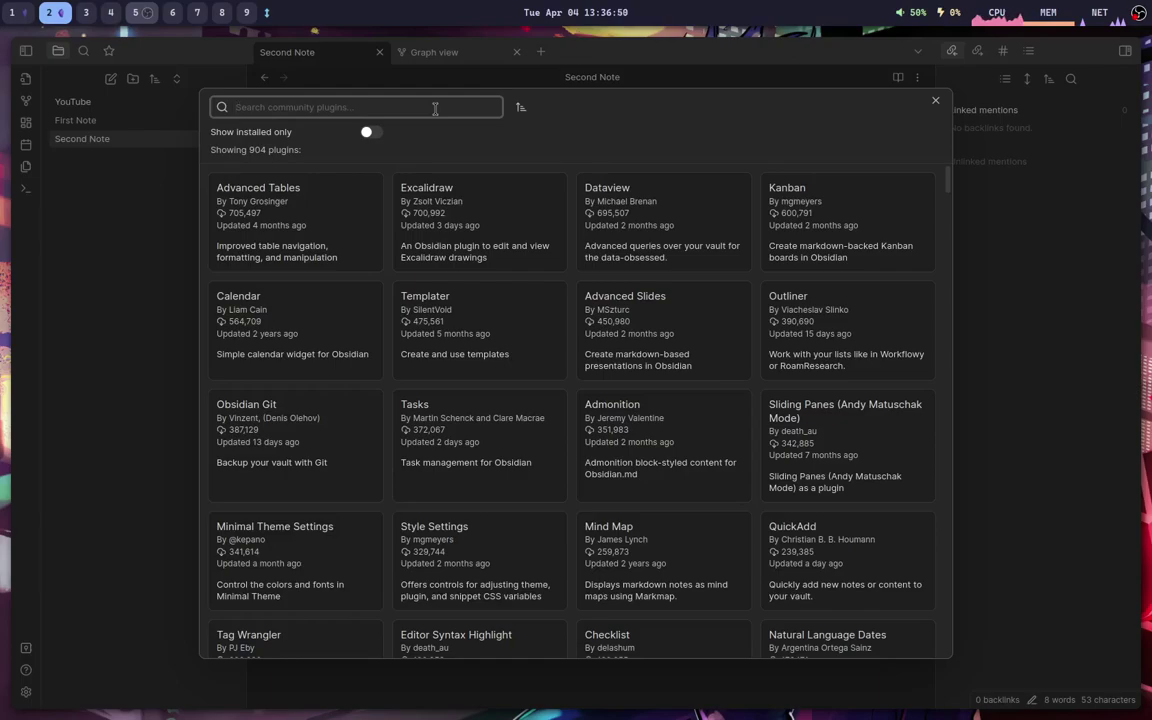
{"action": "key", "text": "super+1"}
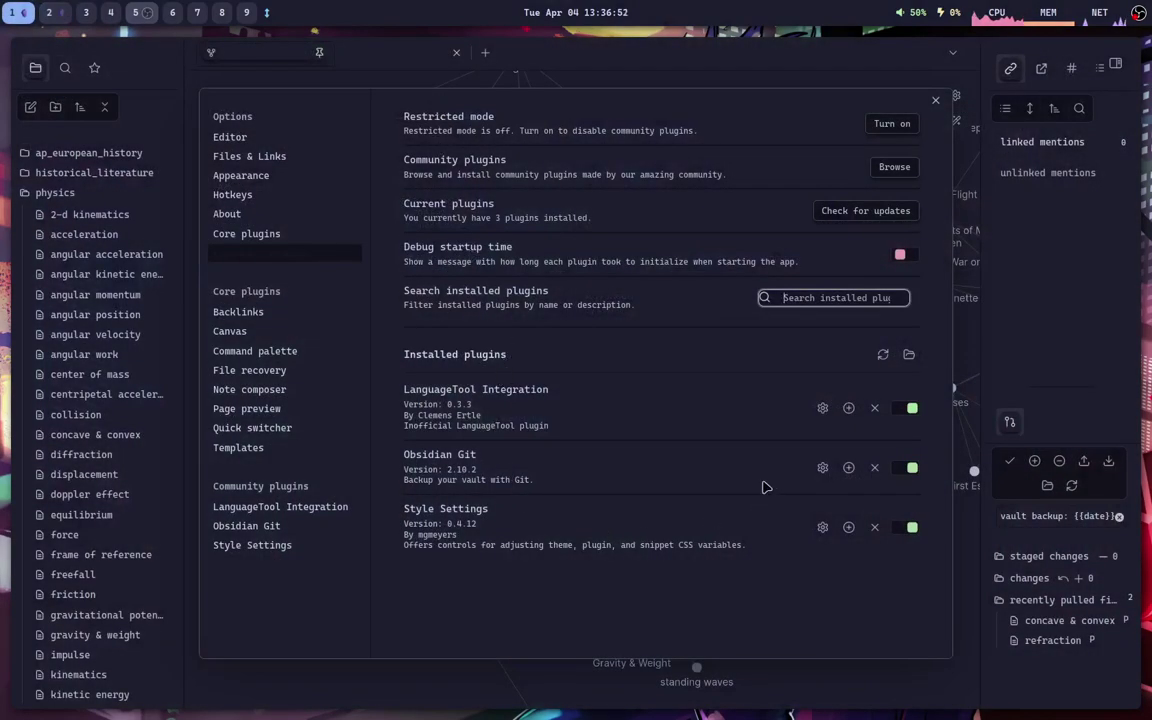
{"action": "key", "text": "super+2"}
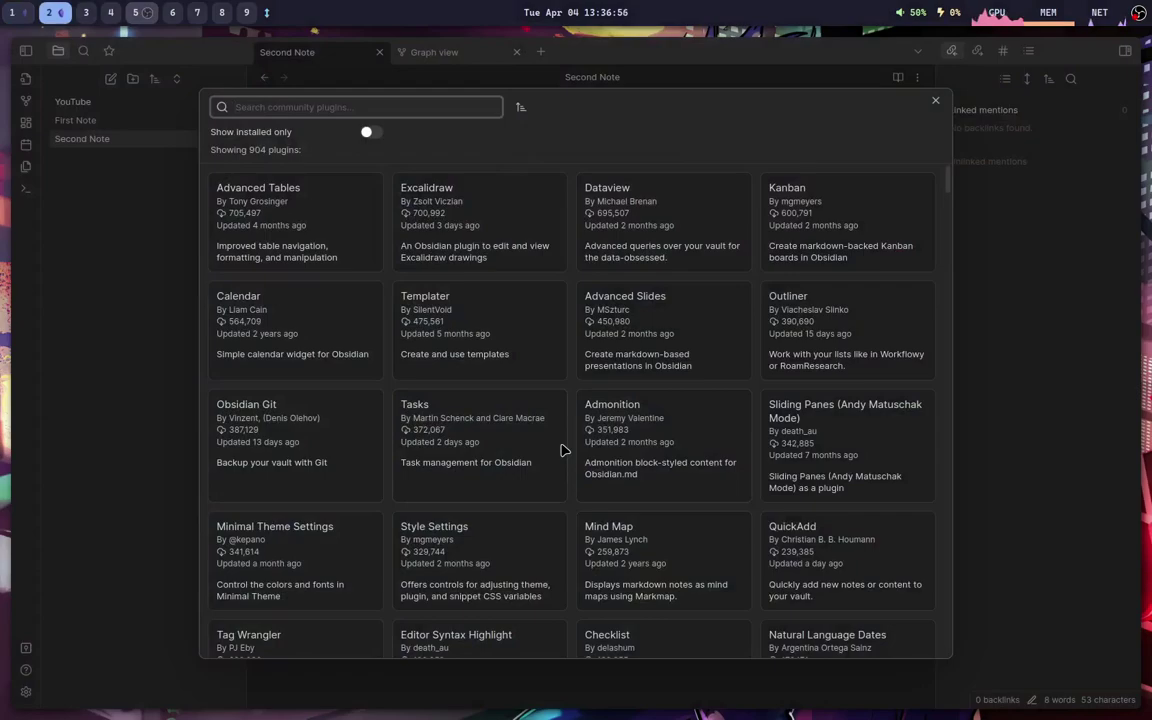
{"action": "key", "text": "super+1"}
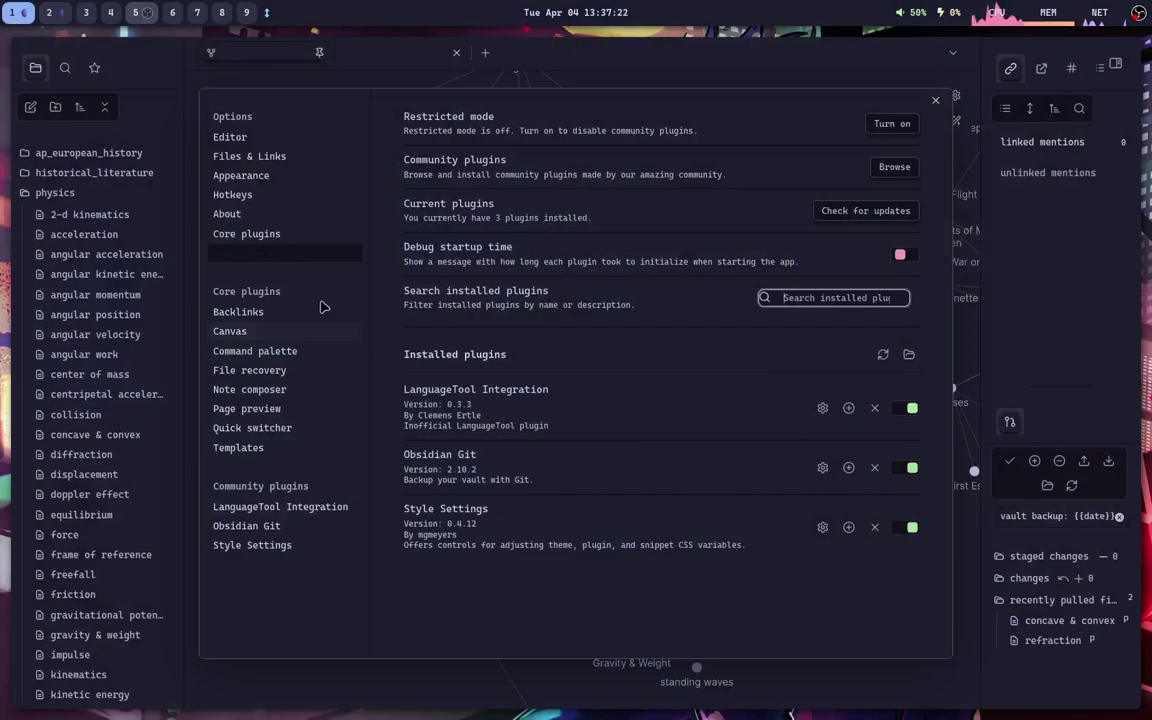
Search the YouTube vault's plugin browser for 'catppuccin', then close the browser
{"action": "left_click", "coordinate": [279, 236]}
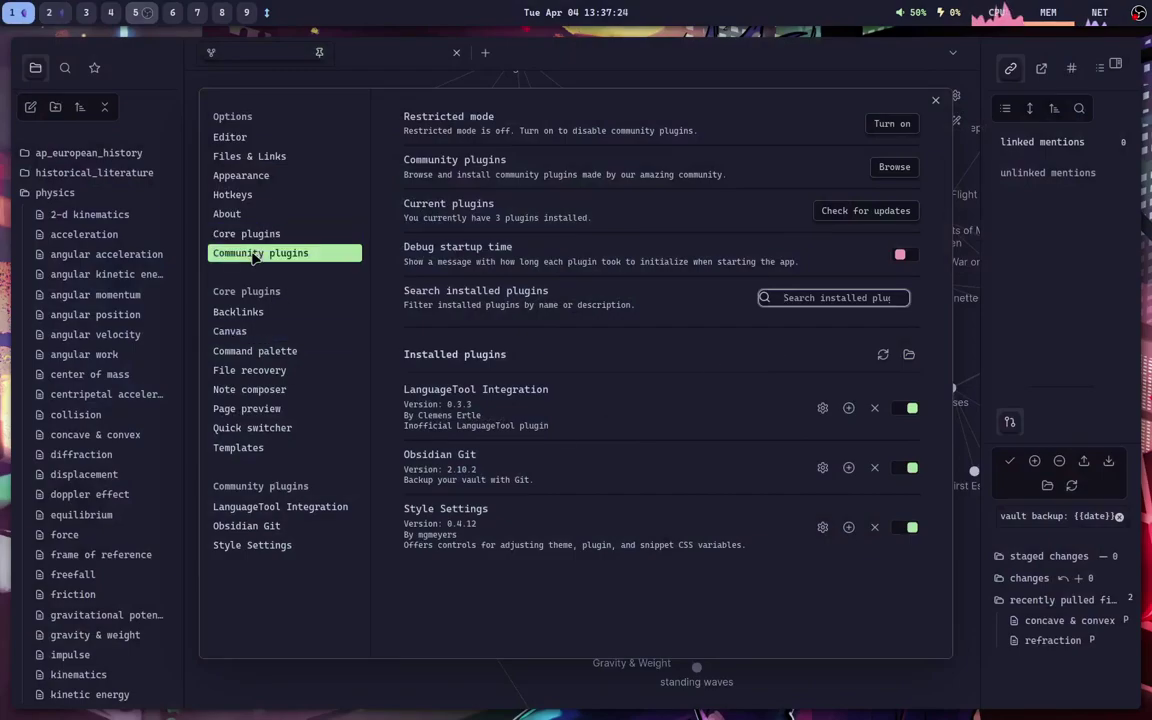
{"action": "key", "text": "super+2"}
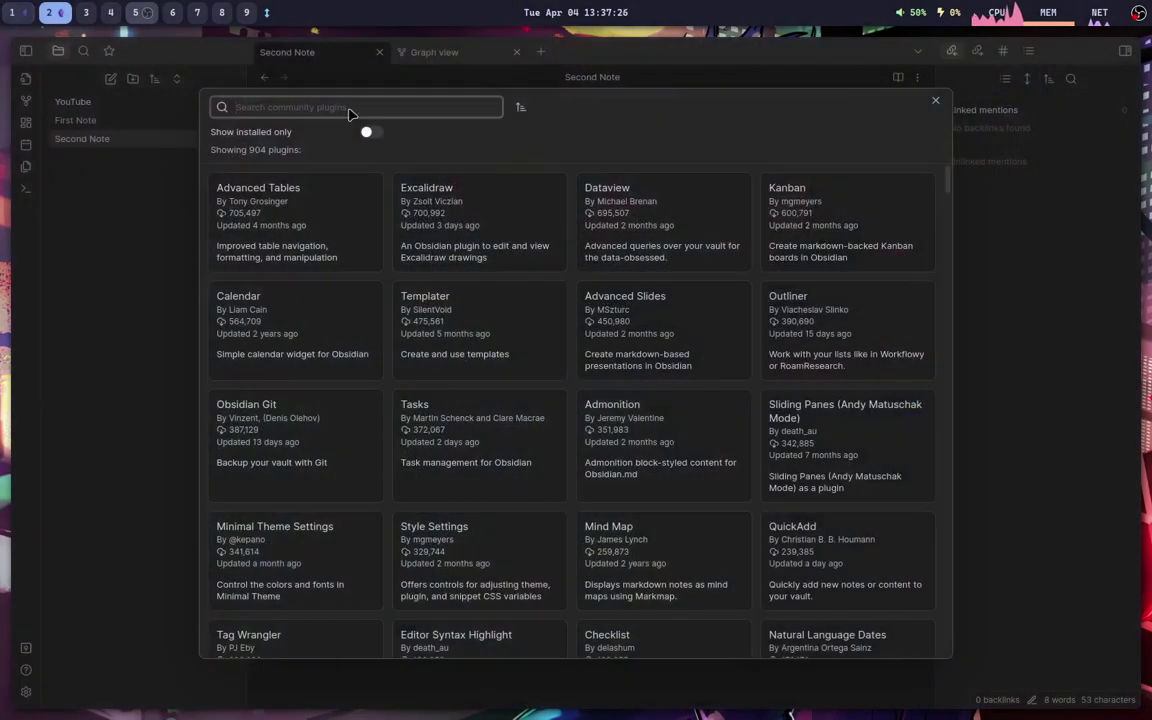
{"action": "type", "text": "catpp"}
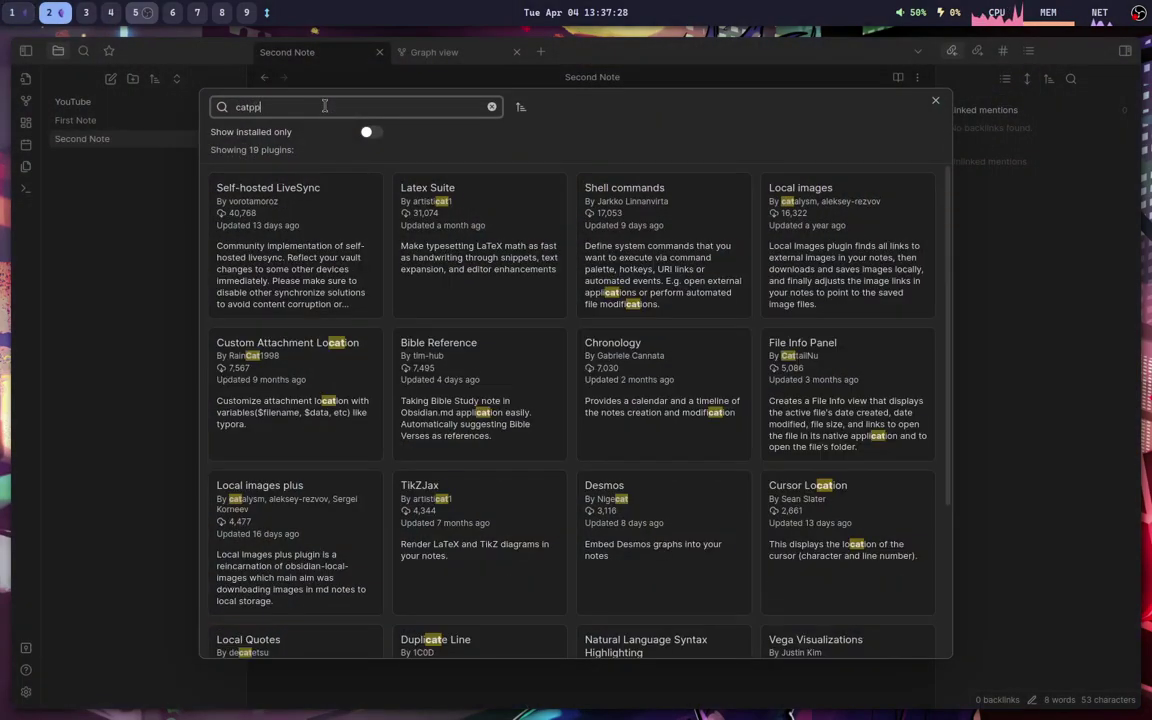
{"action": "key", "text": "BackSpace"}
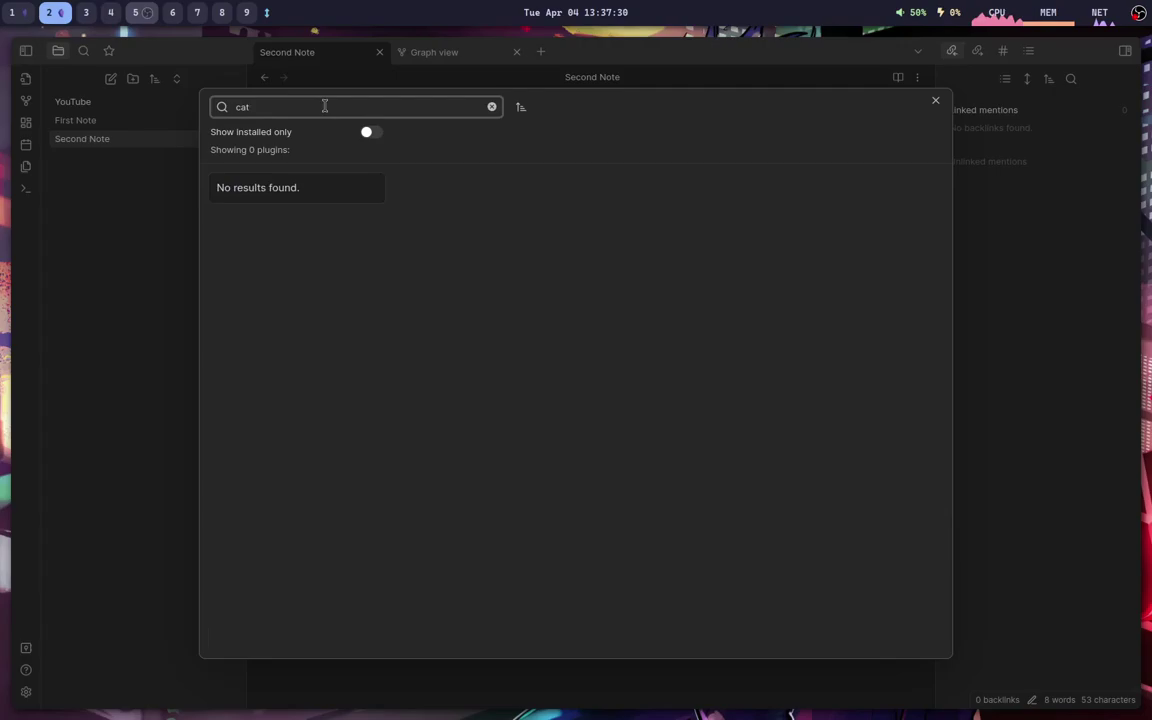
{"action": "scroll", "coordinate": [382, 451], "scroll_direction": "down", "scroll_amount": 2}
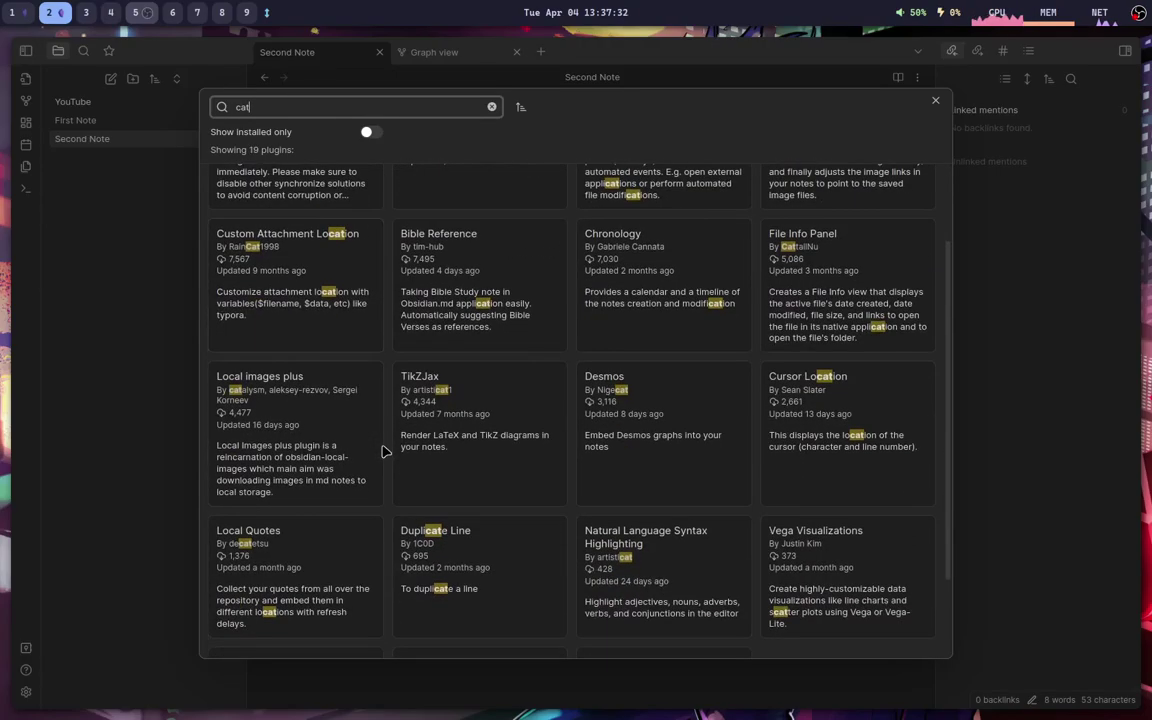
{"action": "scroll", "coordinate": [382, 451], "scroll_direction": "up", "scroll_amount": 2}
{"action": "type", "text": "ppuccin"}
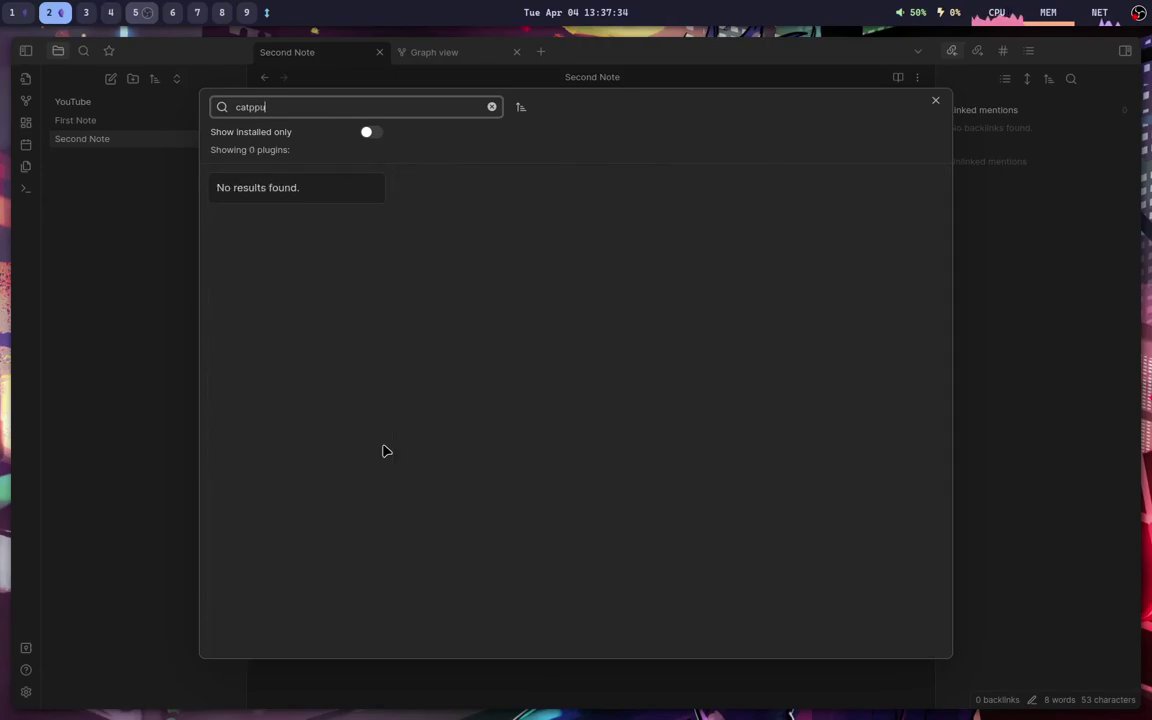
{"action": "left_click", "coordinate": [935, 100]}
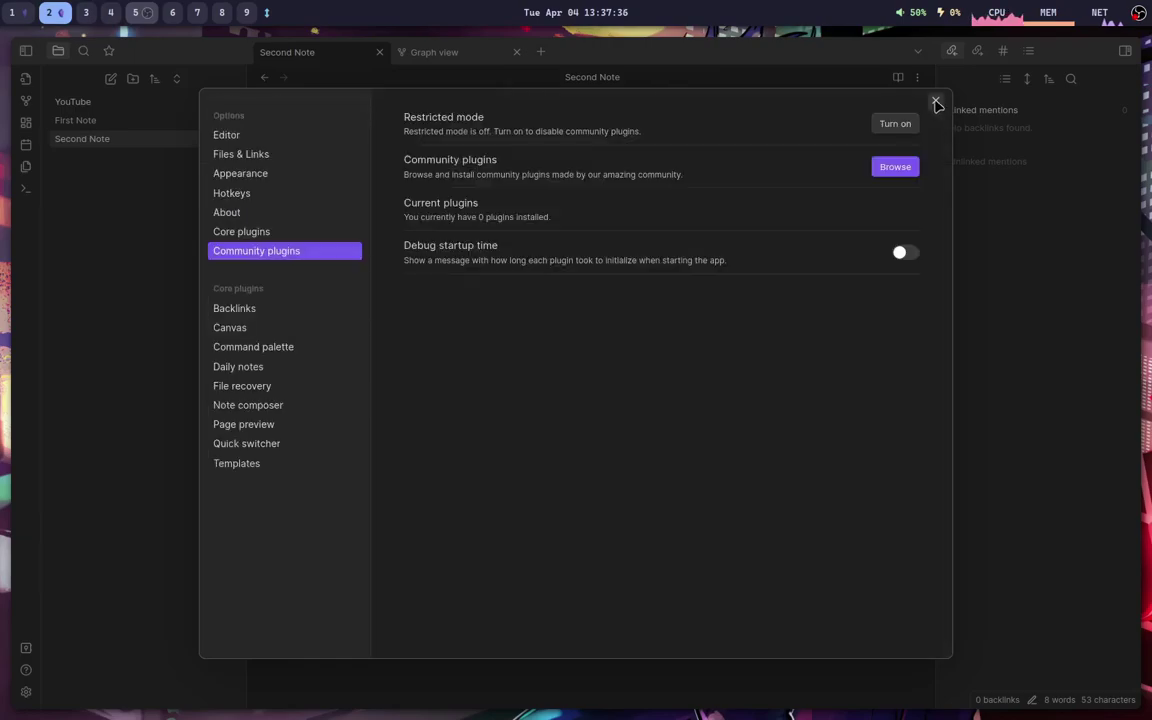
On the Appearance page, keep the Dark colour scheme and open the community theme browser
{"action": "left_click", "coordinate": [250, 176]}
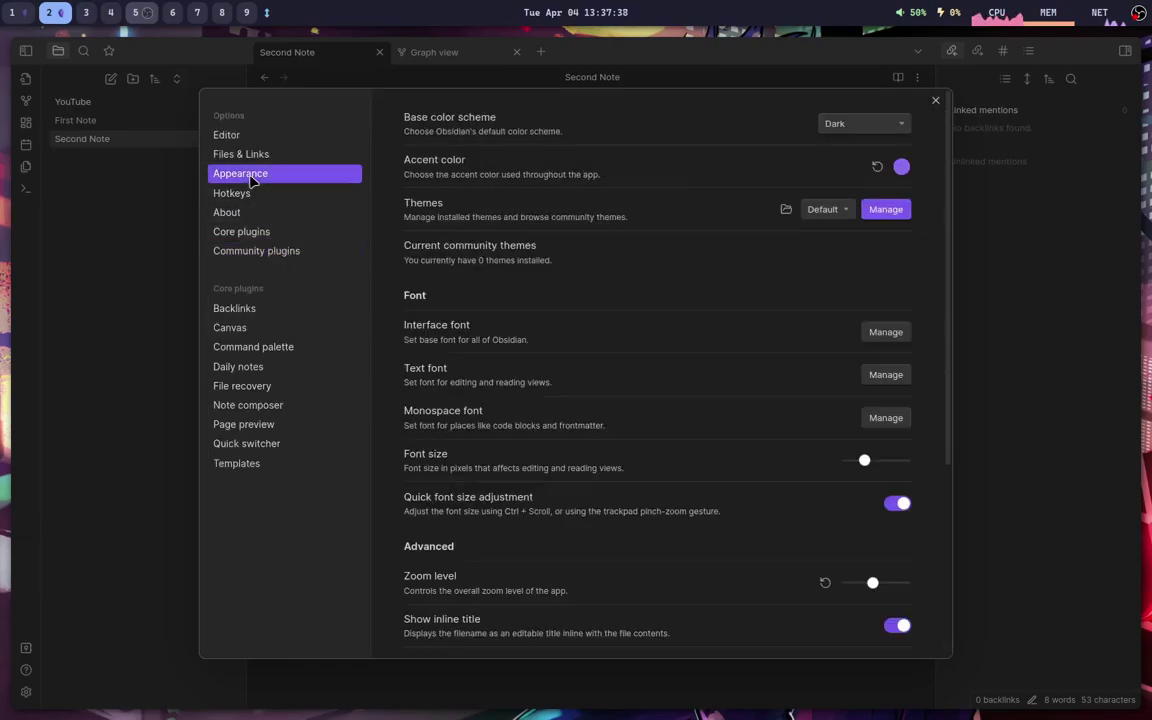
{"action": "scroll", "coordinate": [655, 450], "scroll_direction": "down", "scroll_amount": 5}
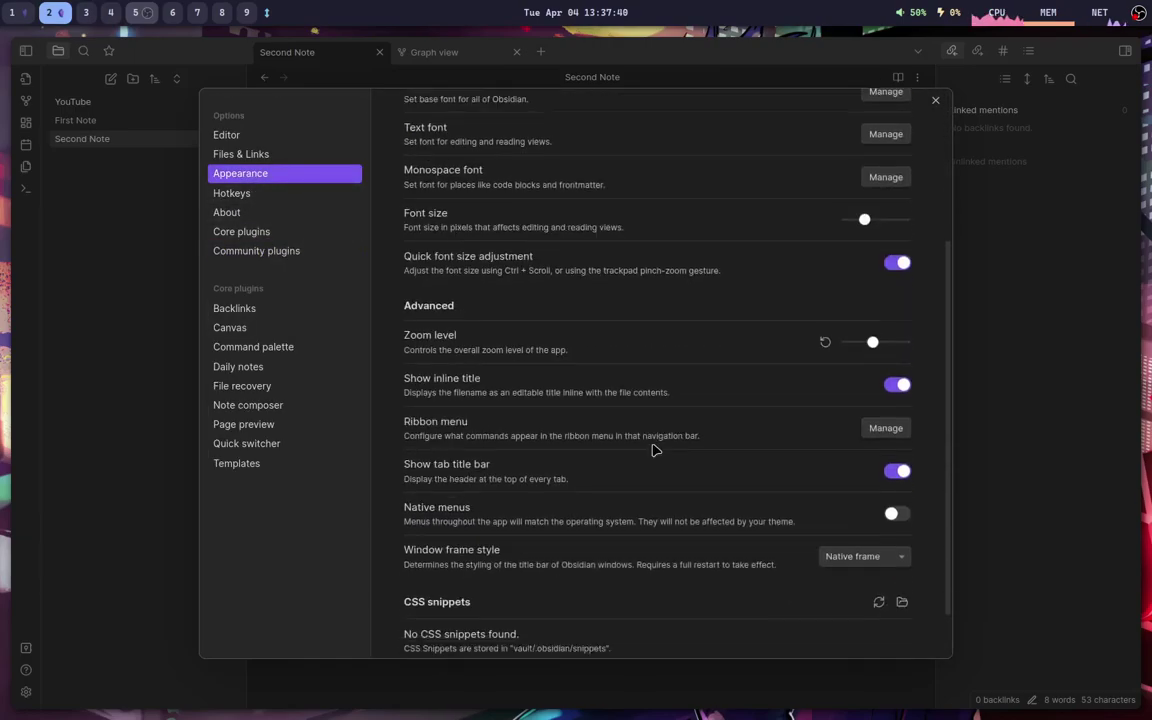
{"action": "scroll", "coordinate": [658, 452], "scroll_direction": "up", "scroll_amount": 5}
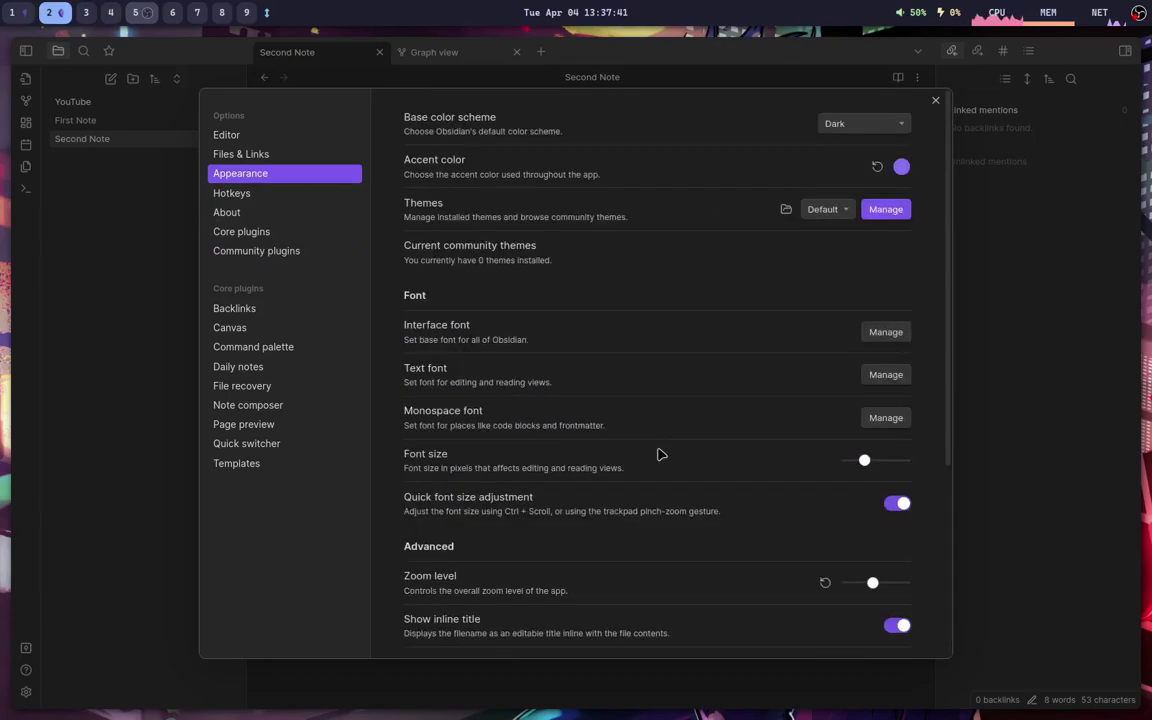
{"action": "left_click", "coordinate": [862, 122]}
{"action": "left_click", "coordinate": [728, 321]}
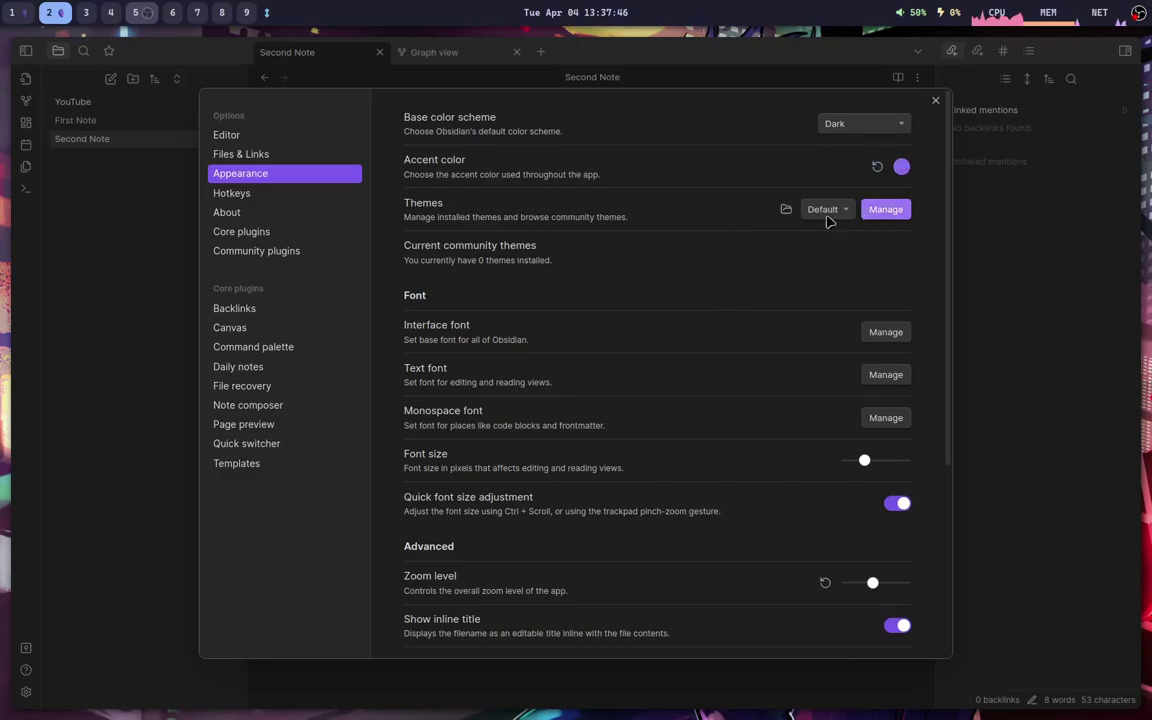
{"action": "left_click", "coordinate": [897, 215]}
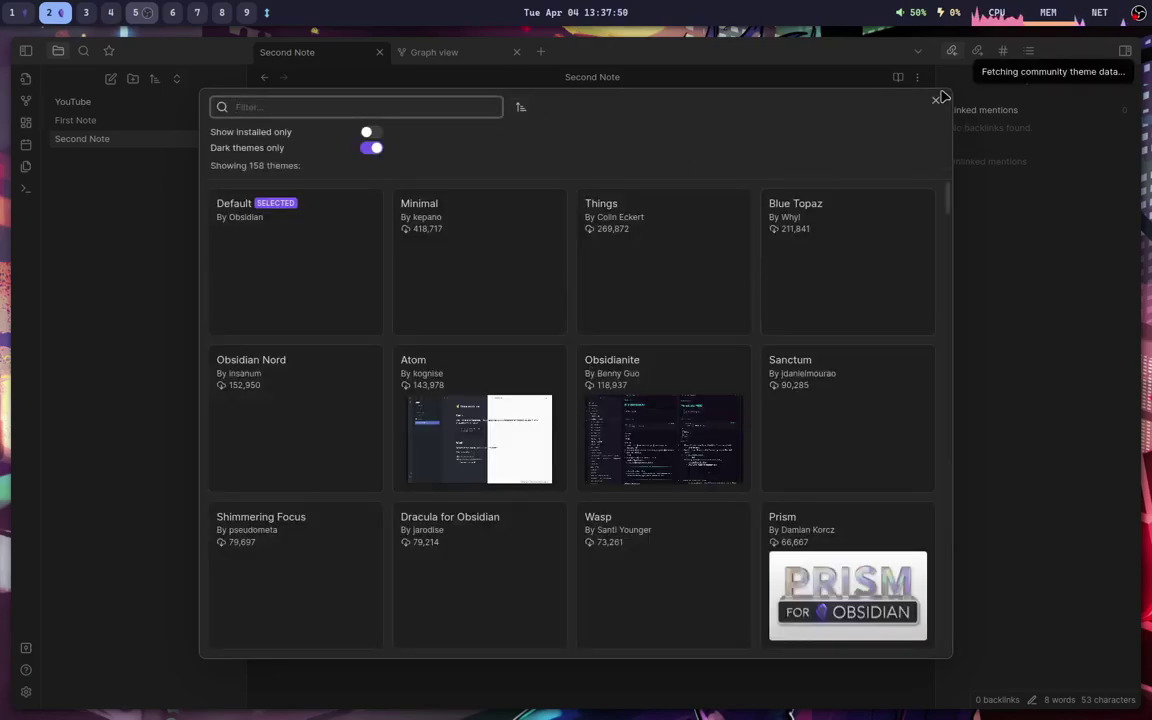
Look up the Catppuccin theme in the theme browser, view its details, and close settings without installing
{"action": "key", "text": "Escape"}
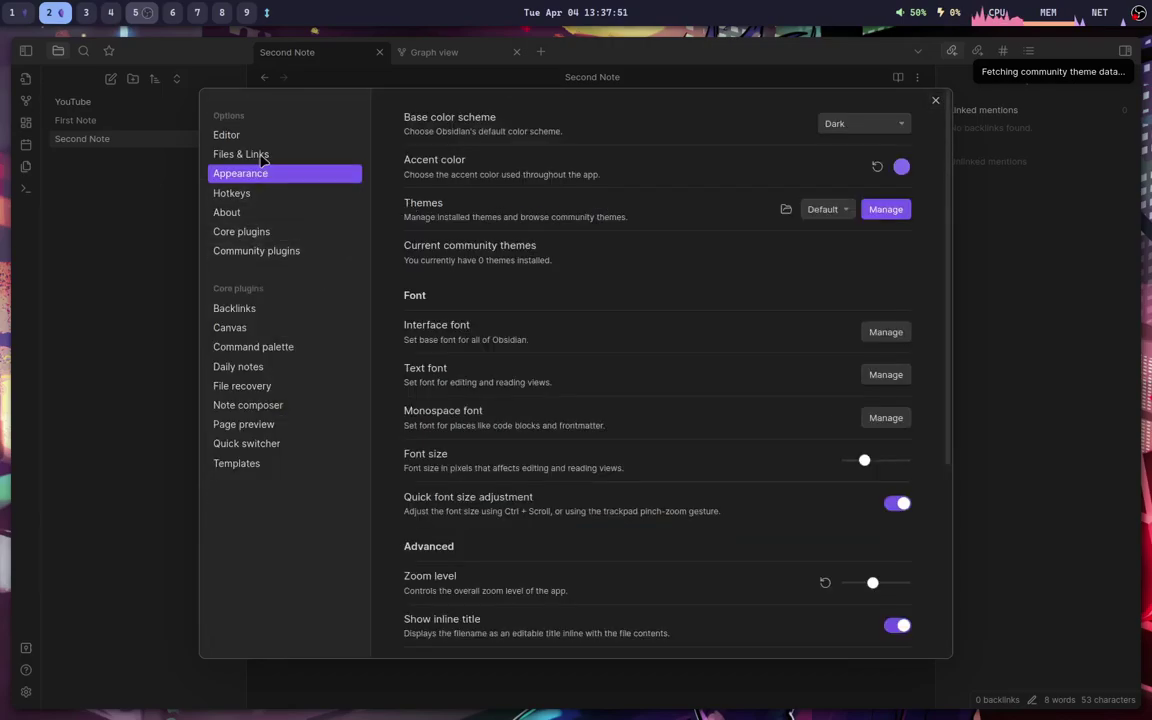
{"action": "left_click", "coordinate": [899, 212]}
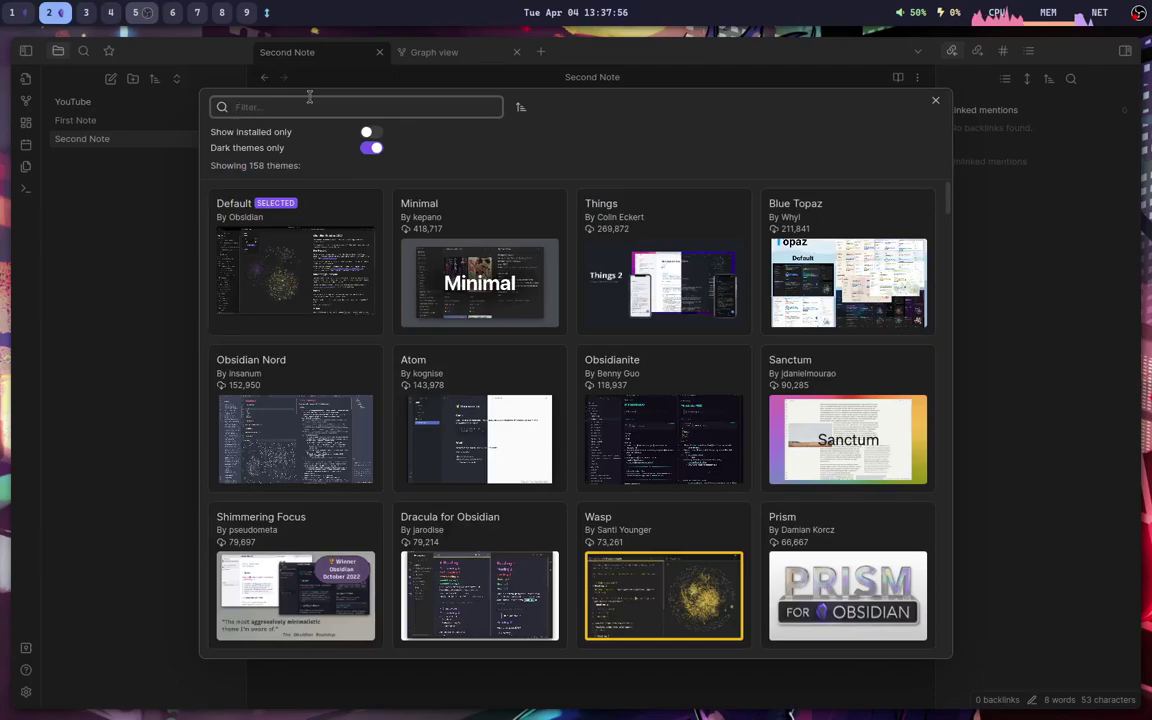
{"action": "type", "text": "datppuc"}
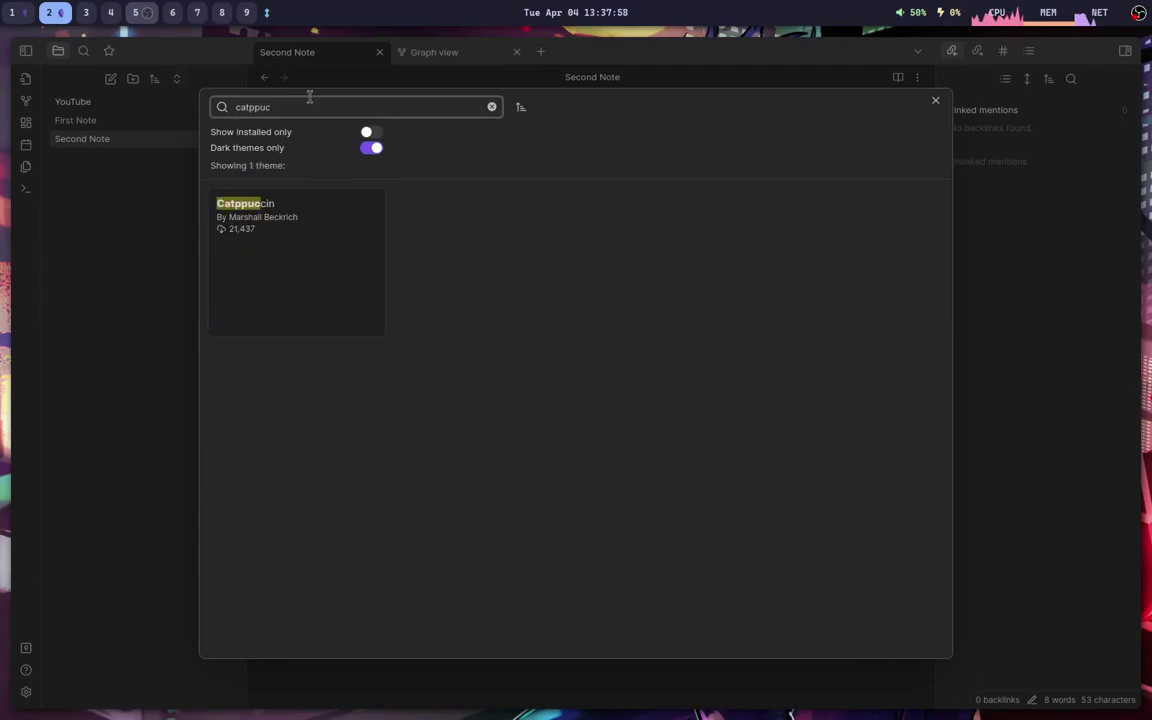
{"action": "left_click", "coordinate": [244, 238]}
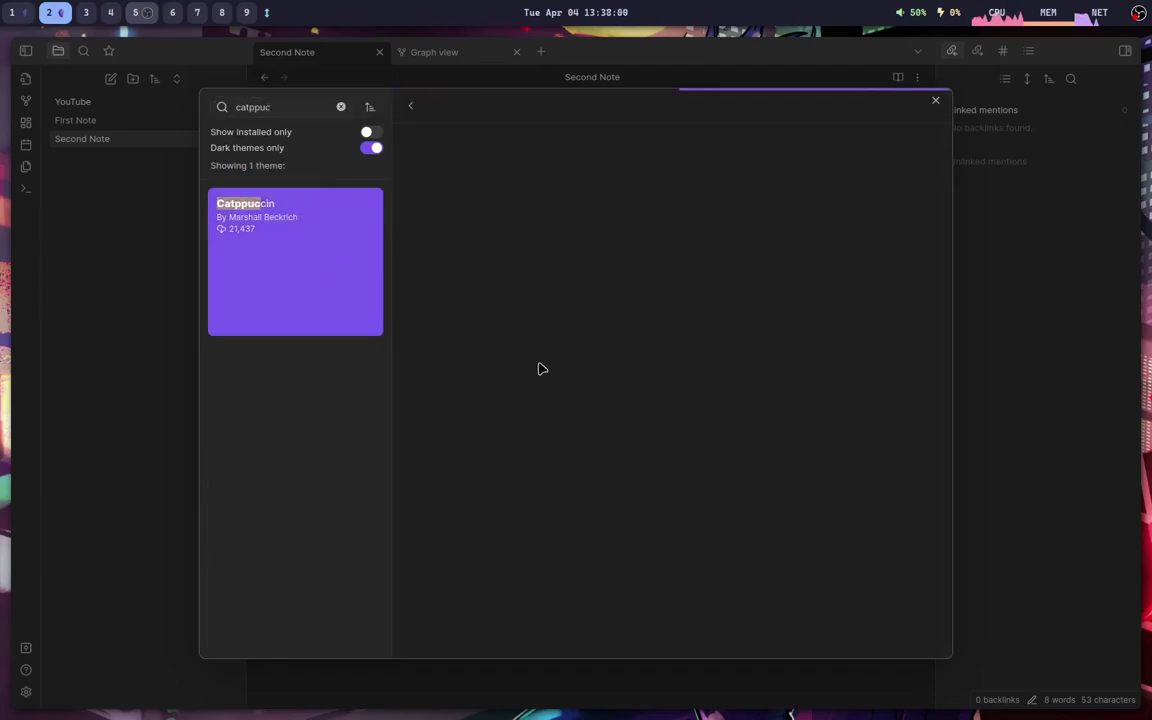
{"action": "left_click", "coordinate": [935, 100]}
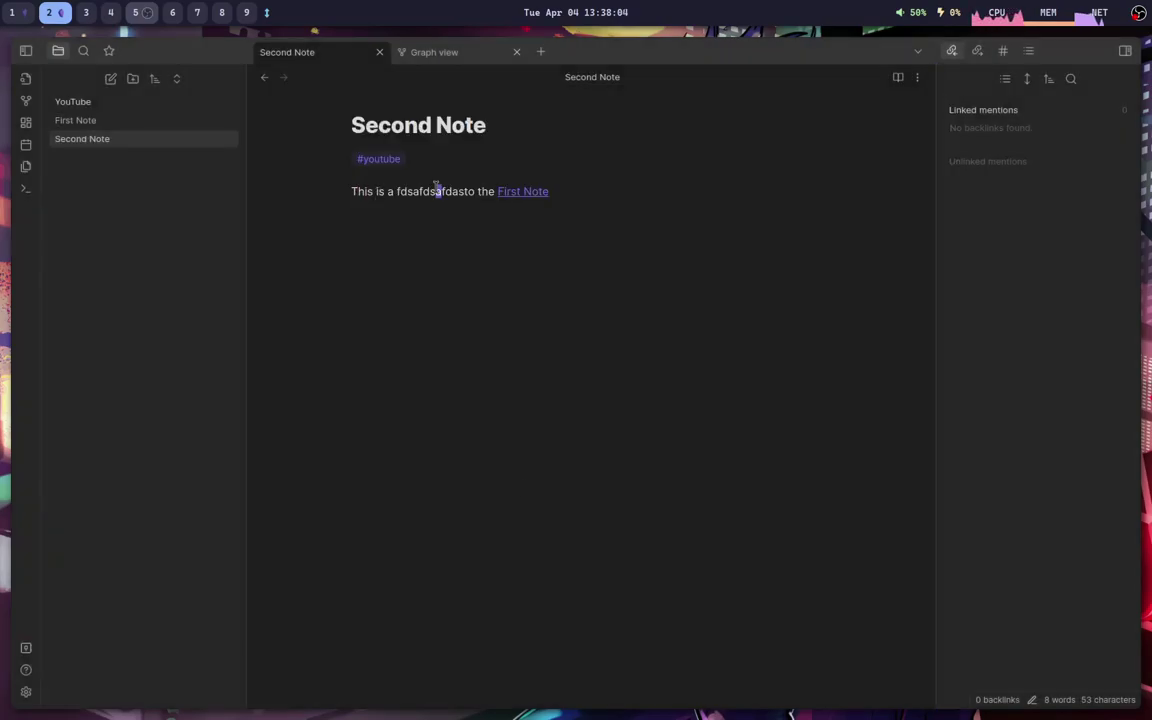
Switch to the physics vault's workspace and close its settings
{"action": "key", "text": "super+1"}
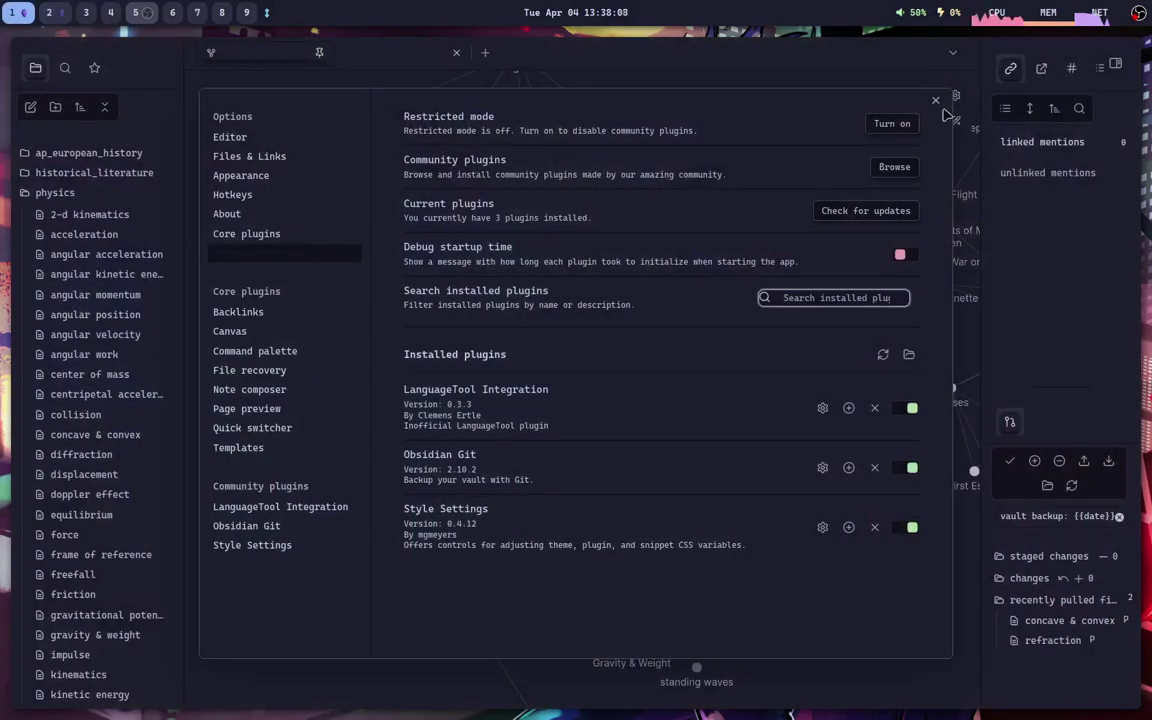
{"action": "left_click", "coordinate": [938, 103]}
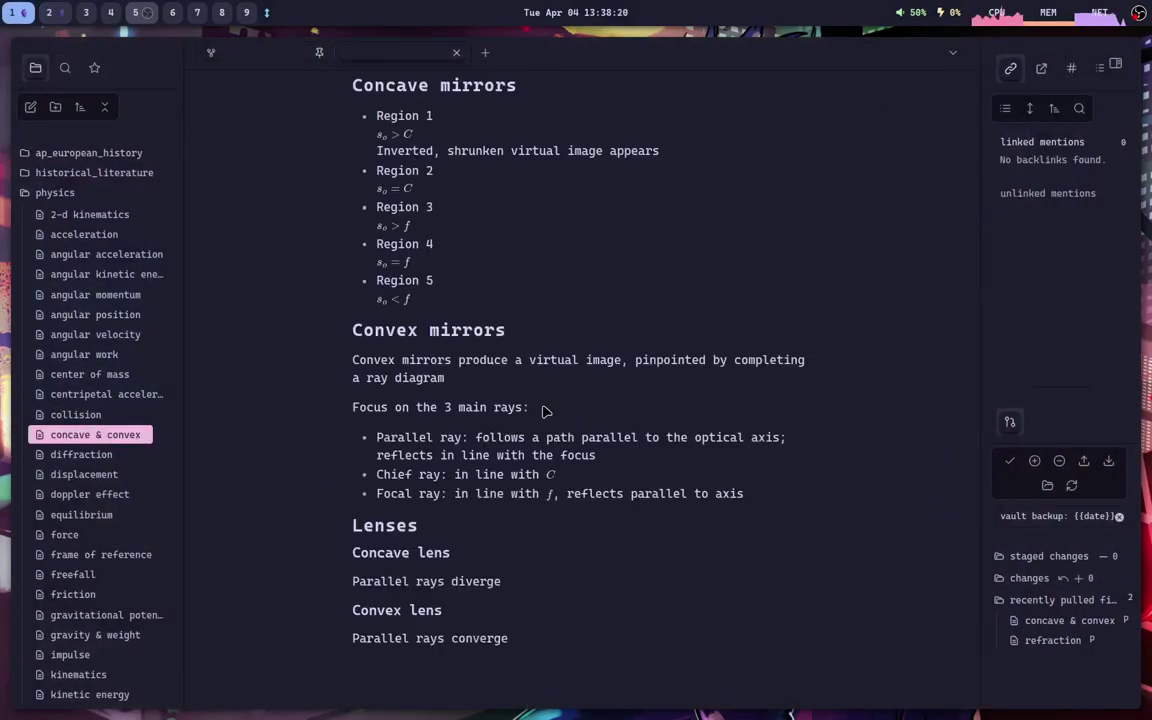